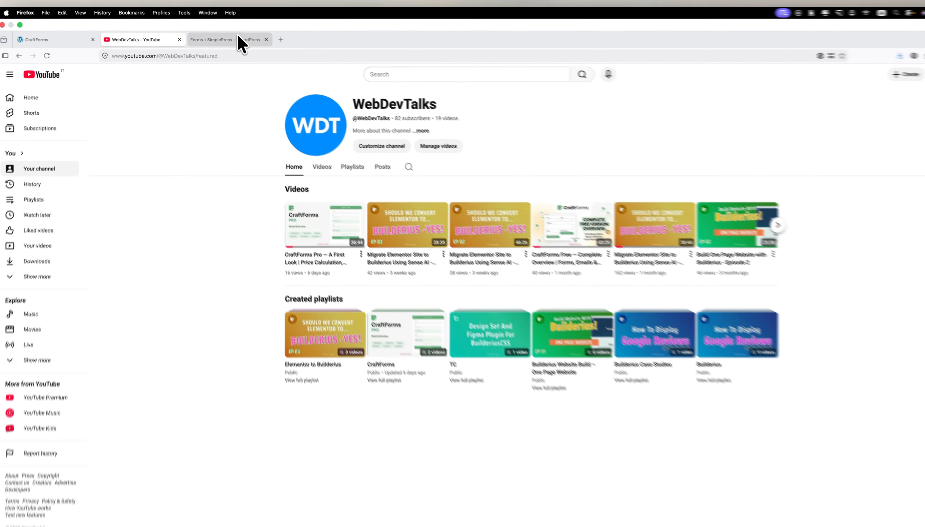
# - Create a new CraftForms form from scratch in the WordPress admin and display its block list view
pyautogui.click(237, 36)
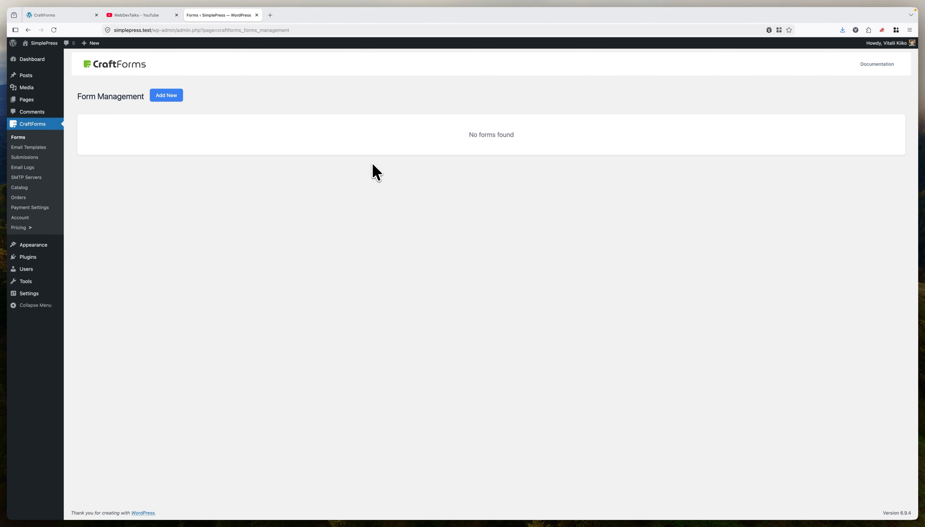
pyautogui.click(165, 96)
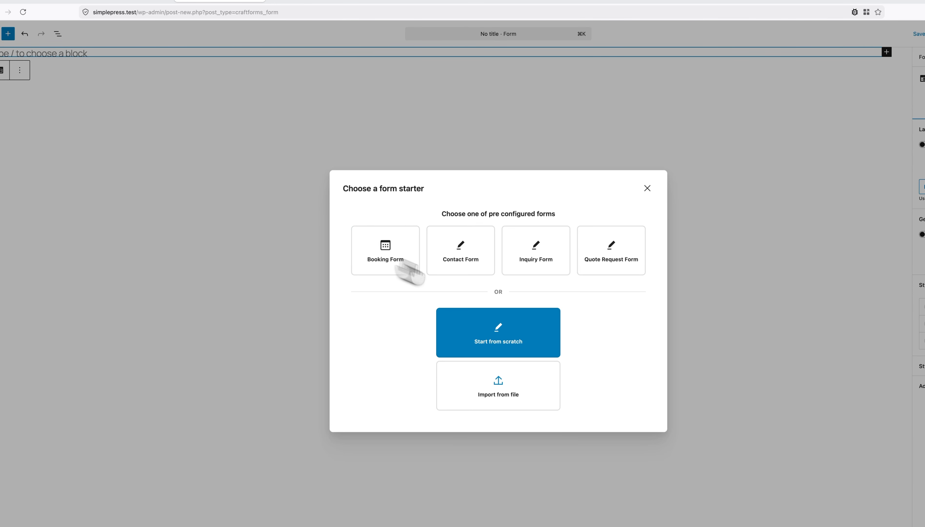
pyautogui.click(520, 344)
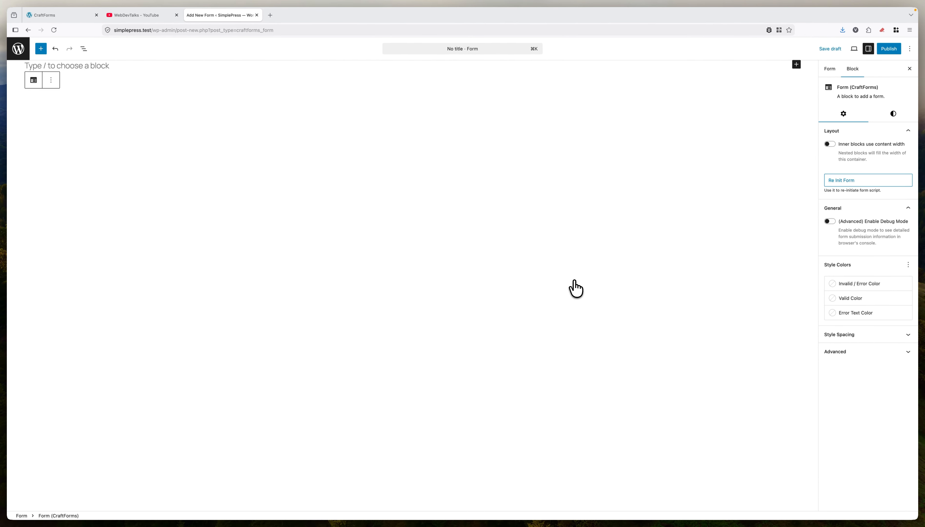
pyautogui.click(84, 49)
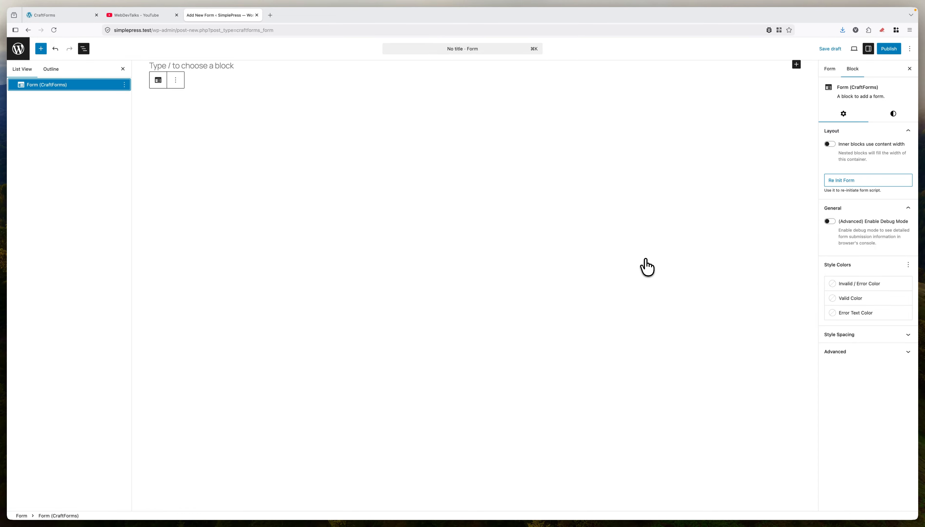
# - Switch to the Pages document, review the Roller Blinds options list, and return to the form editor in Firefox
pyautogui.press('super+Tab')
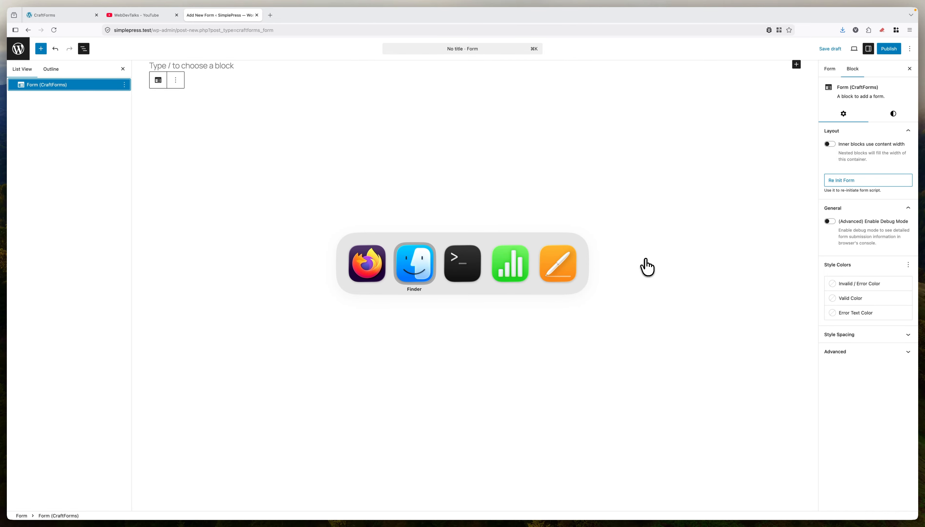
pyautogui.press('super+Tab')
pyautogui.press('super+Tab')
pyautogui.press('super+Tab')
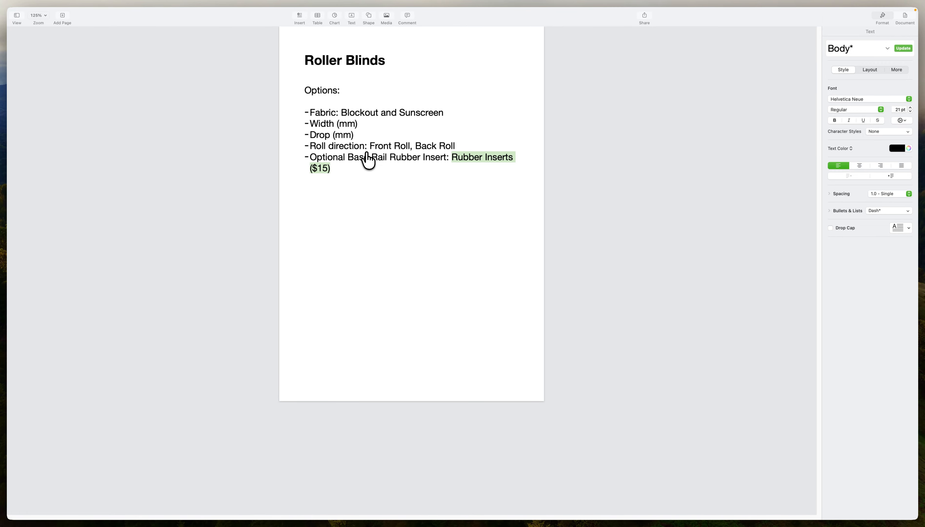
pyautogui.press('super+Tab')
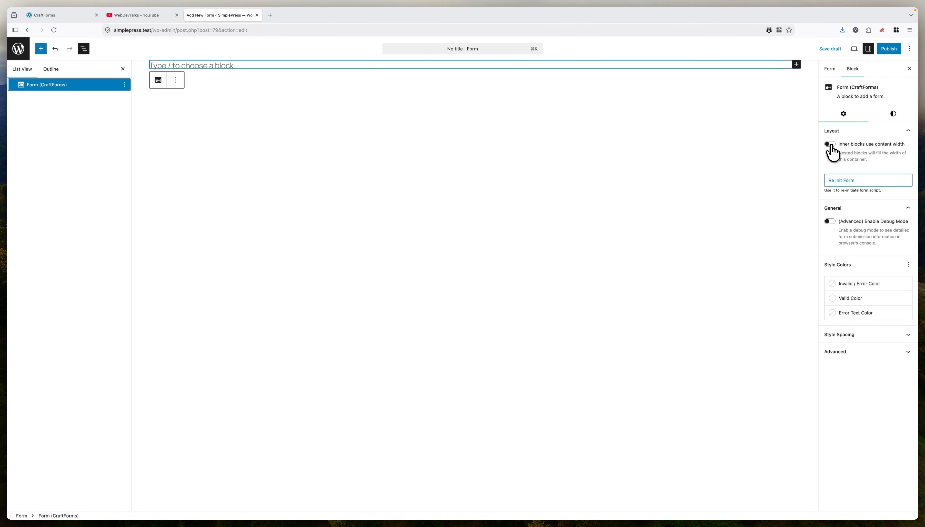
# - Make the form's inner blocks use content width, removing any stray empty paragraph below the form
pyautogui.click(830, 145)
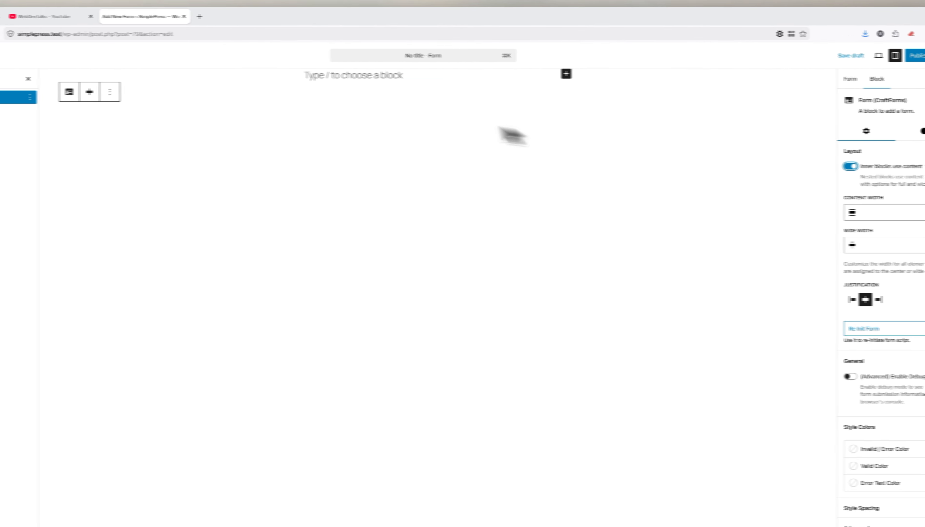
pyautogui.click(480, 144)
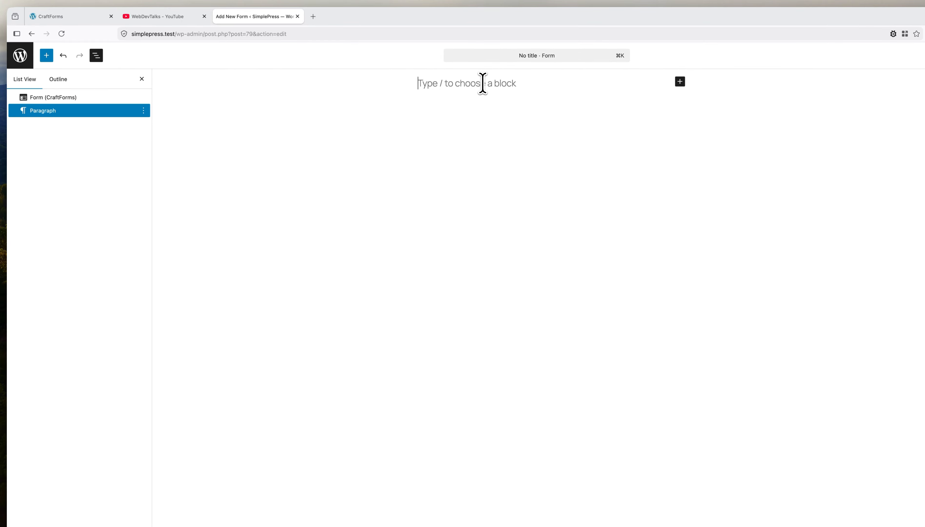
pyautogui.press('BackSpace')
# - Find the Radio Field block with the search term "radio" and insert it
pyautogui.click(46, 56)
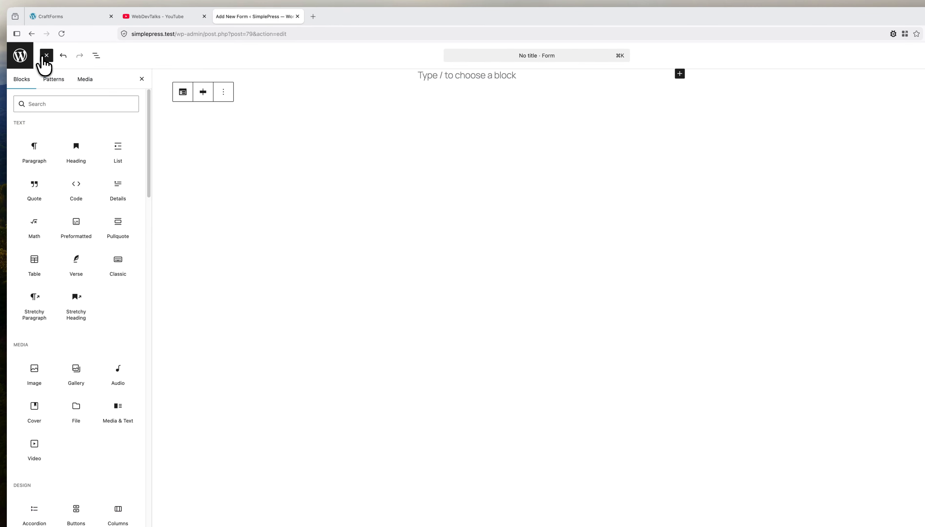
pyautogui.click(107, 104)
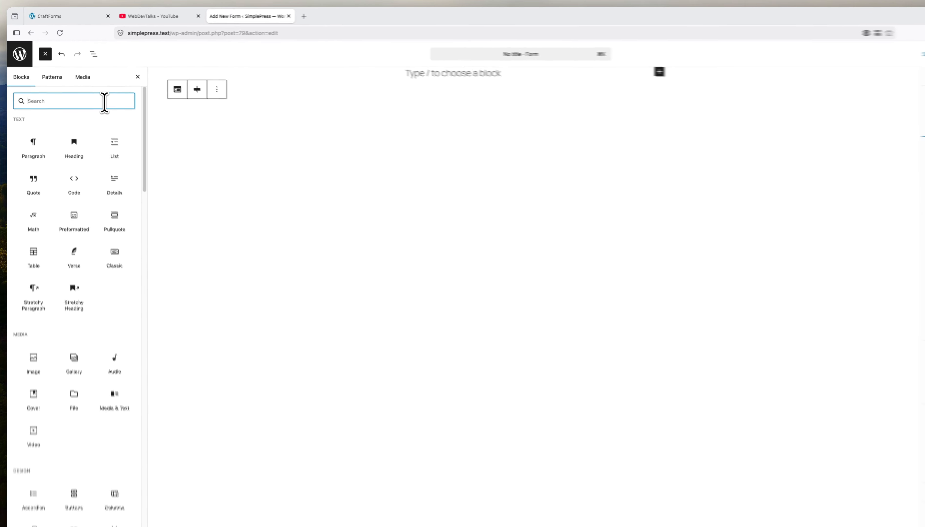
pyautogui.write('radio')
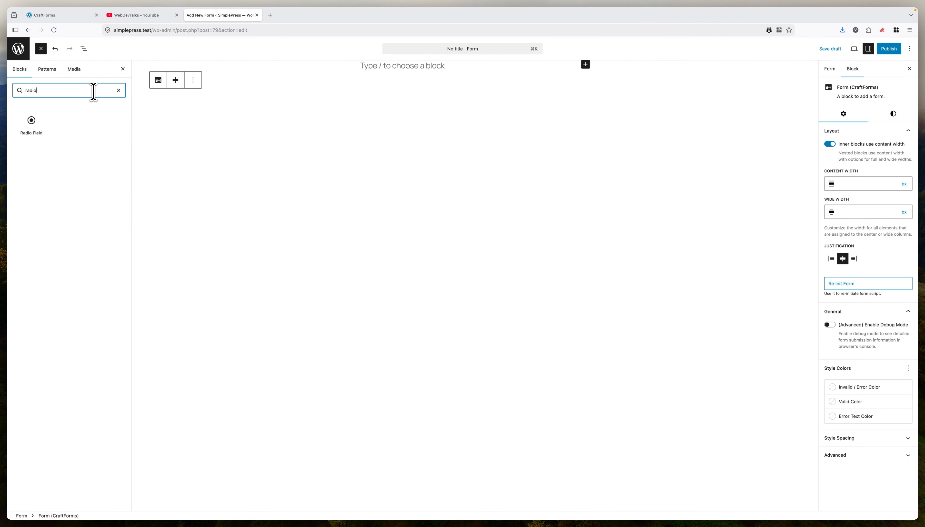
pyautogui.click(32, 123)
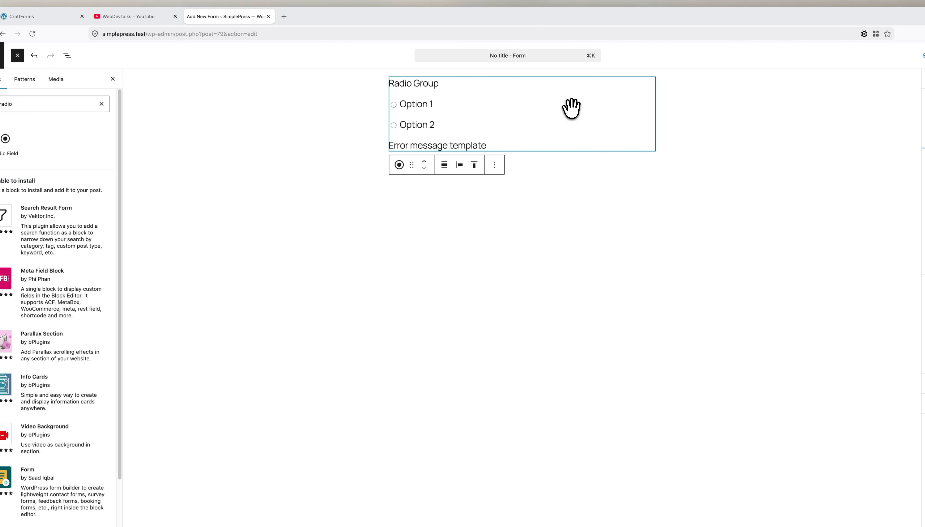
# - Wrap the Radio Field in a Group and nest that group inside the Form (CraftForms) block
pyautogui.click(67, 55)
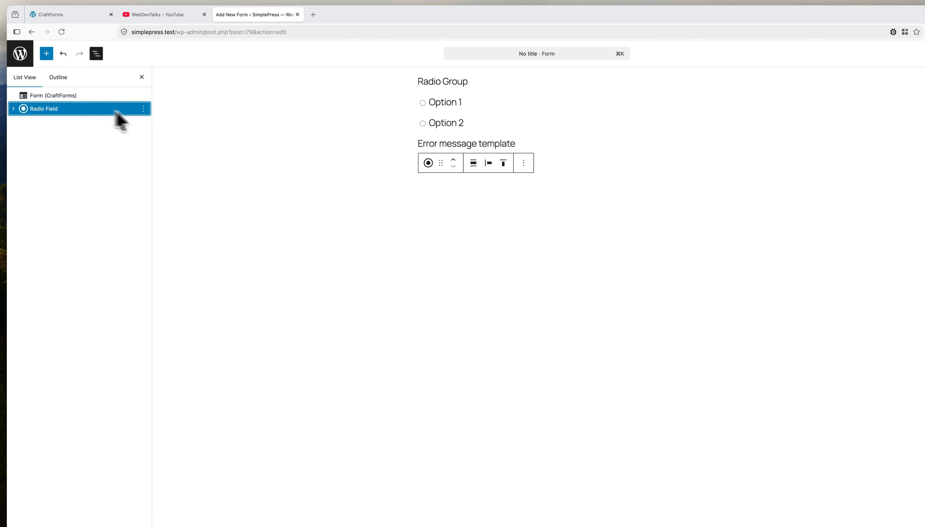
pyautogui.click(143, 109)
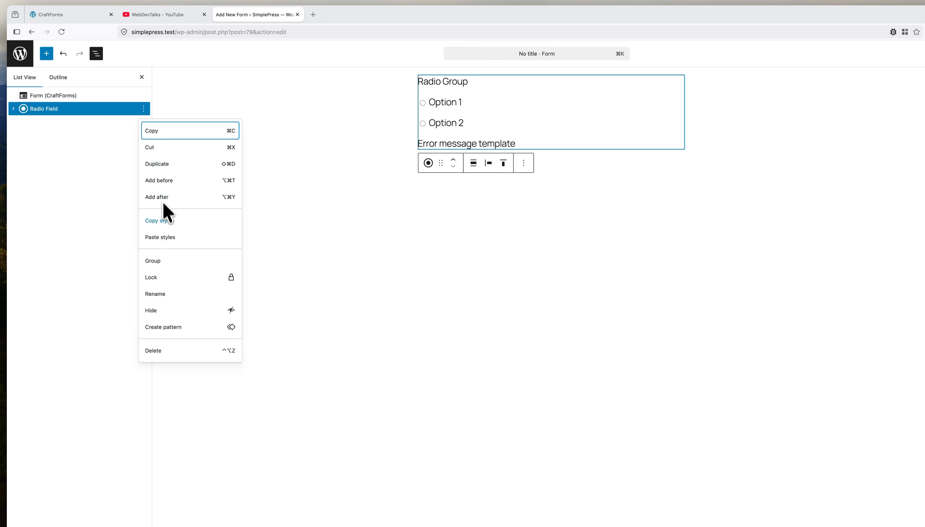
pyautogui.click(153, 261)
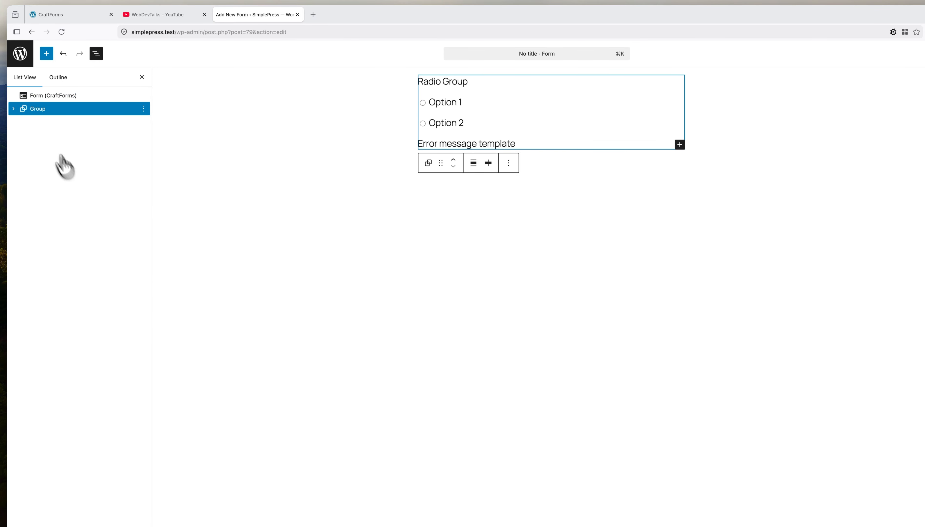
pyautogui.click(13, 109)
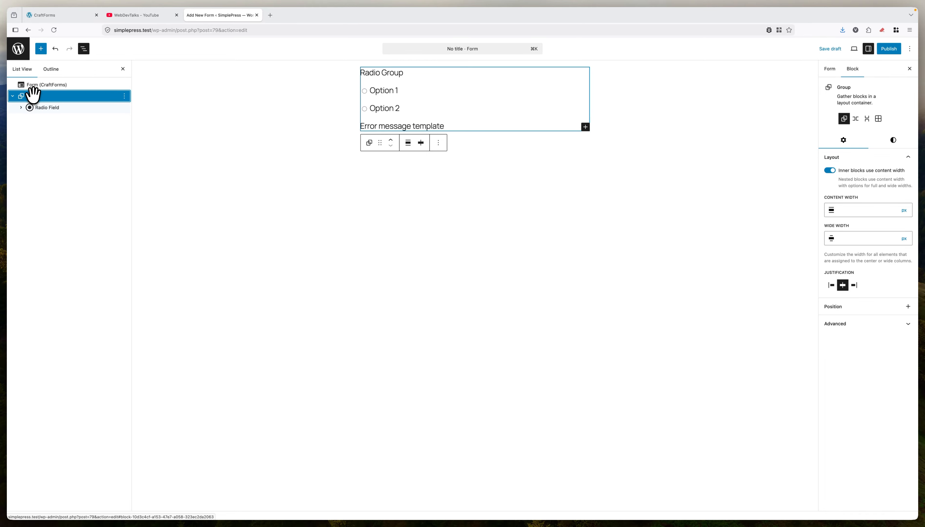
pyautogui.moveTo(33, 94); pyautogui.dragTo(40, 86)
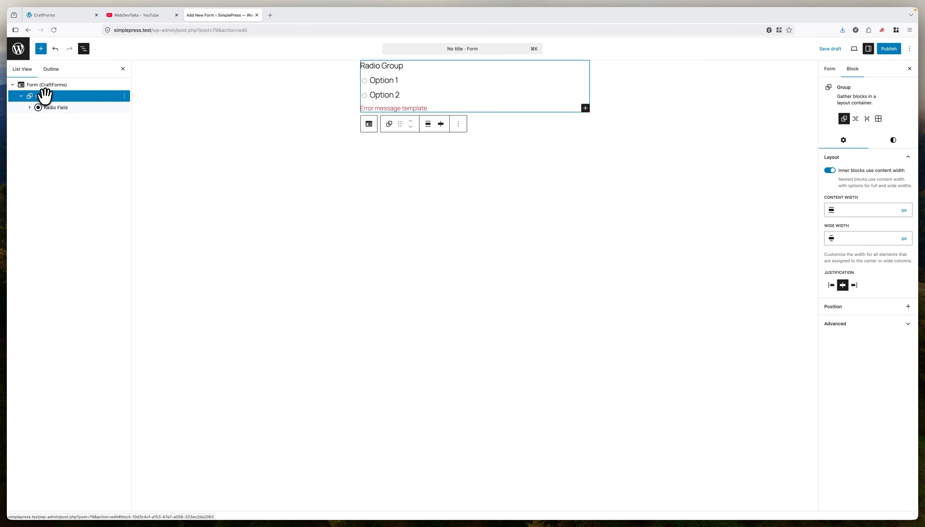
# - Find the CraftForms blocks in the block library and insert a Text Input Field after the radio group
pyautogui.click(45, 85)
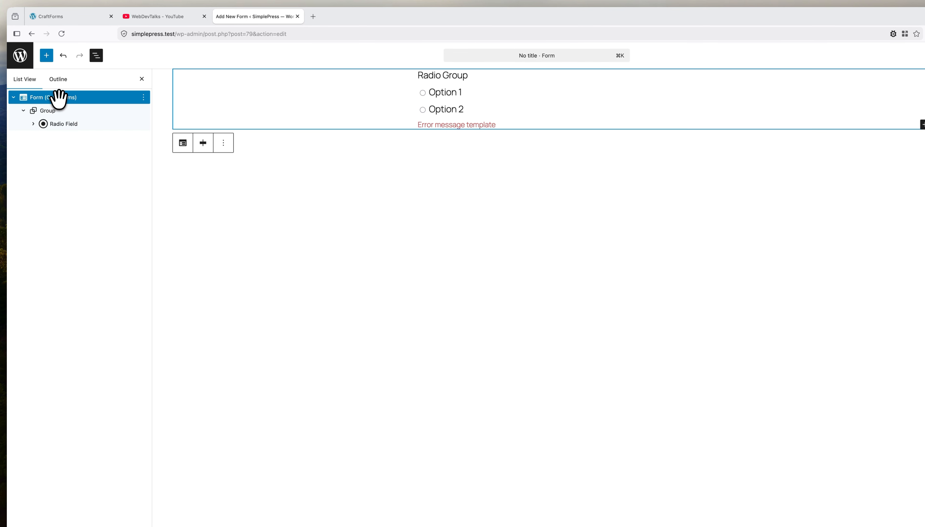
pyautogui.click(51, 59)
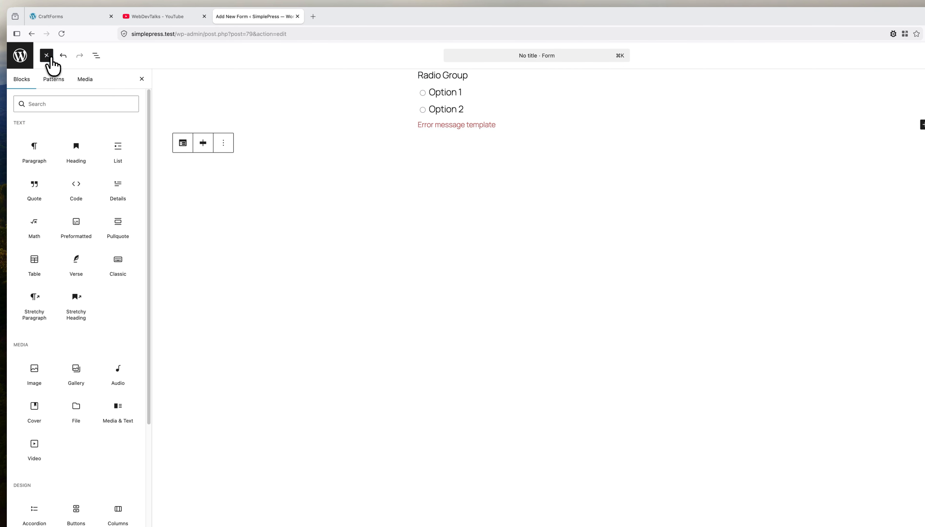
pyautogui.click(62, 107)
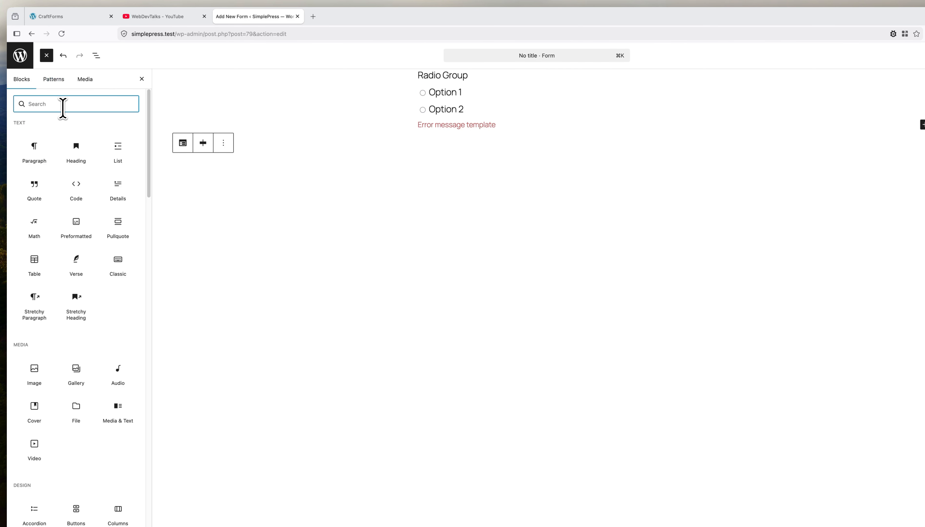
pyautogui.write('text')
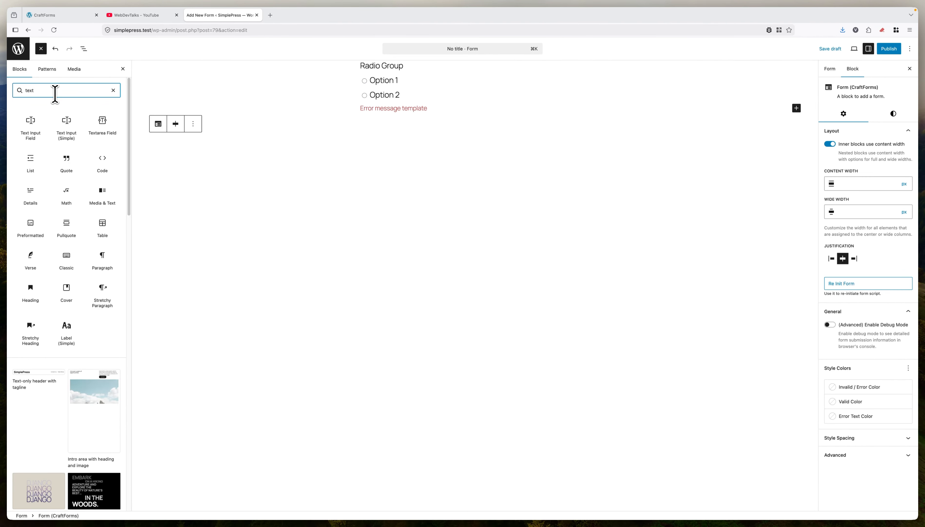
pyautogui.press('BackSpace')
pyautogui.press('BackSpace')
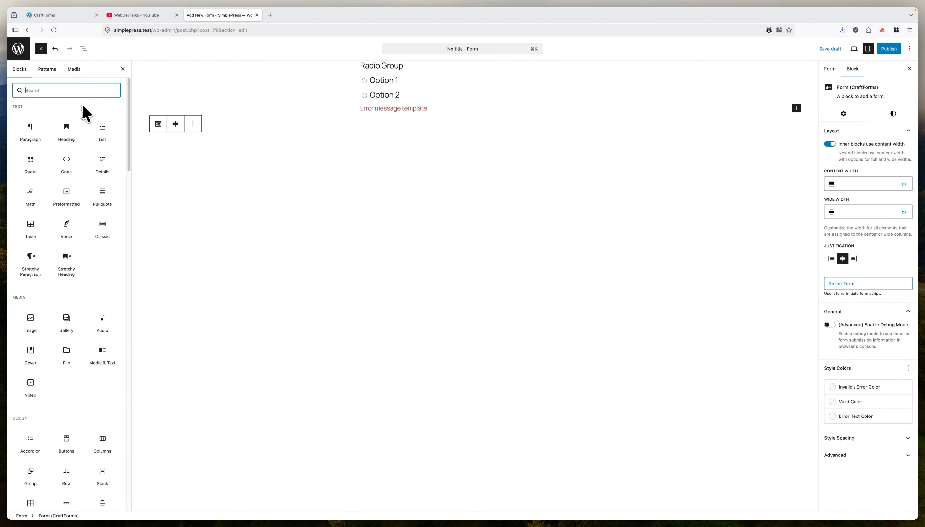
pyautogui.moveTo(128, 108); pyautogui.dragTo(145, 279)
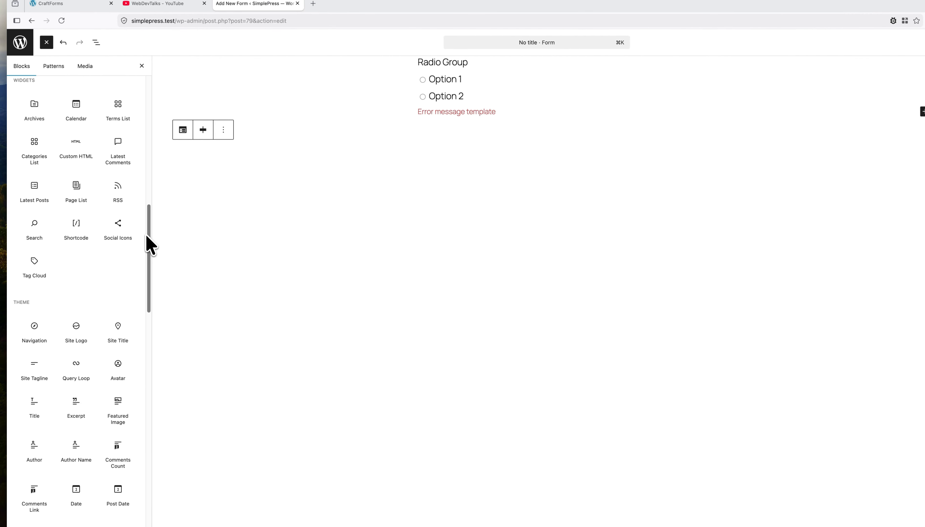
pyautogui.moveTo(125, 247); pyautogui.dragTo(130, 431)
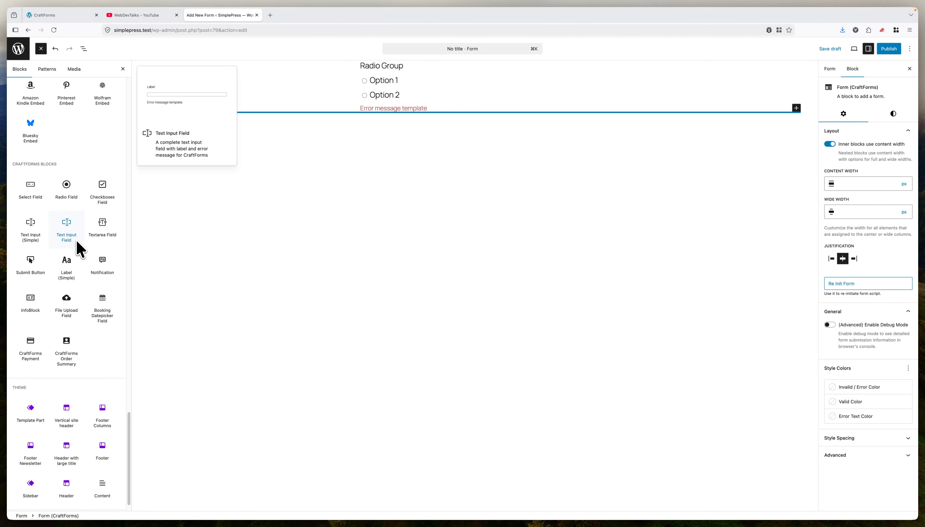
pyautogui.click(67, 228)
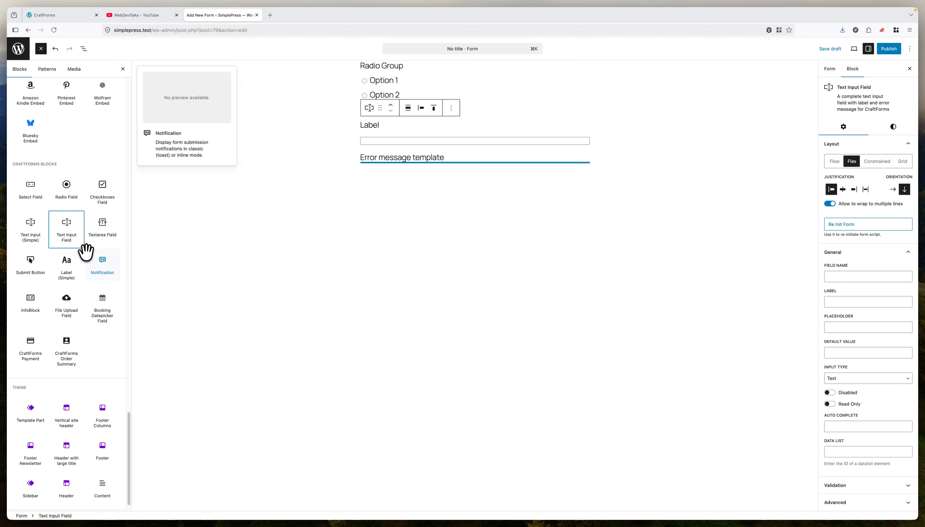
# - Switch to the Pages document, go through each Roller Blinds option from fabric to rubber insert, and return to the form editor
pyautogui.press('super+Tab')
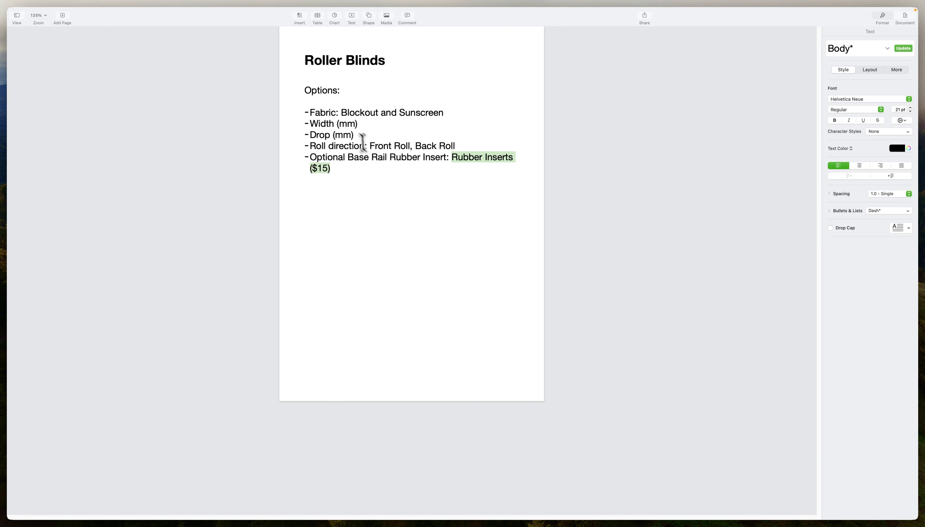
pyautogui.moveTo(311, 112); pyautogui.dragTo(460, 131)
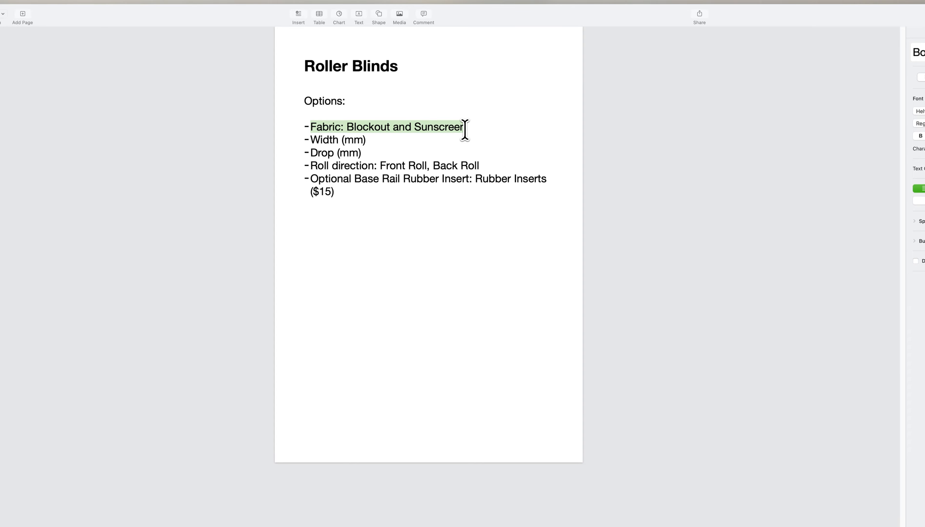
pyautogui.moveTo(311, 140); pyautogui.dragTo(365, 140)
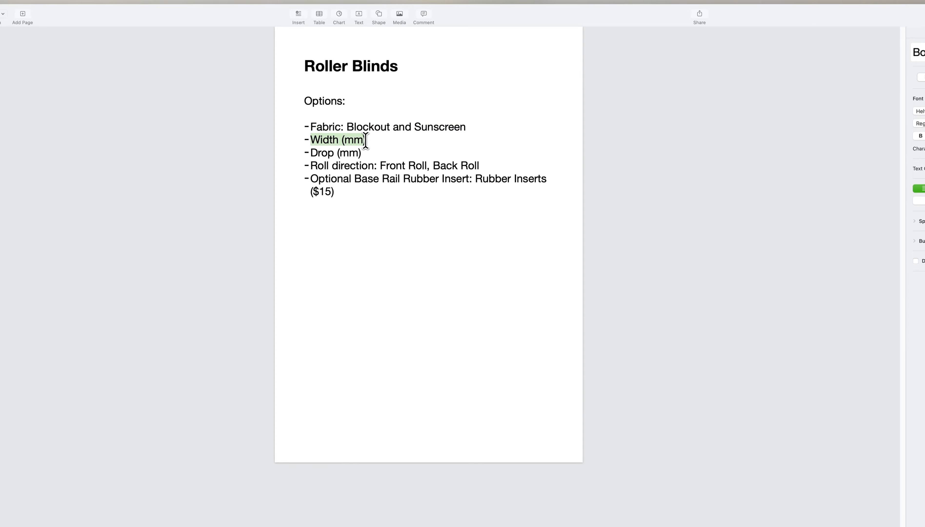
pyautogui.moveTo(311, 152); pyautogui.dragTo(363, 153)
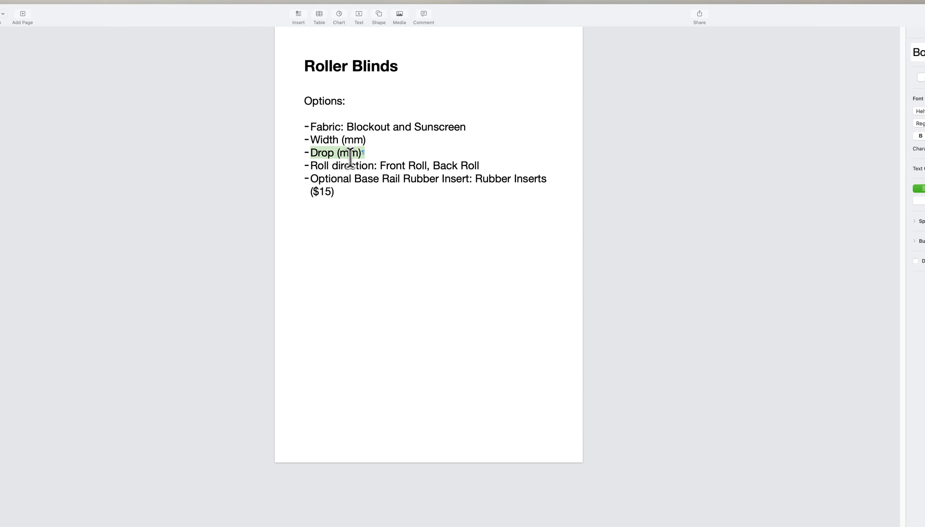
pyautogui.moveTo(311, 165); pyautogui.dragTo(484, 164)
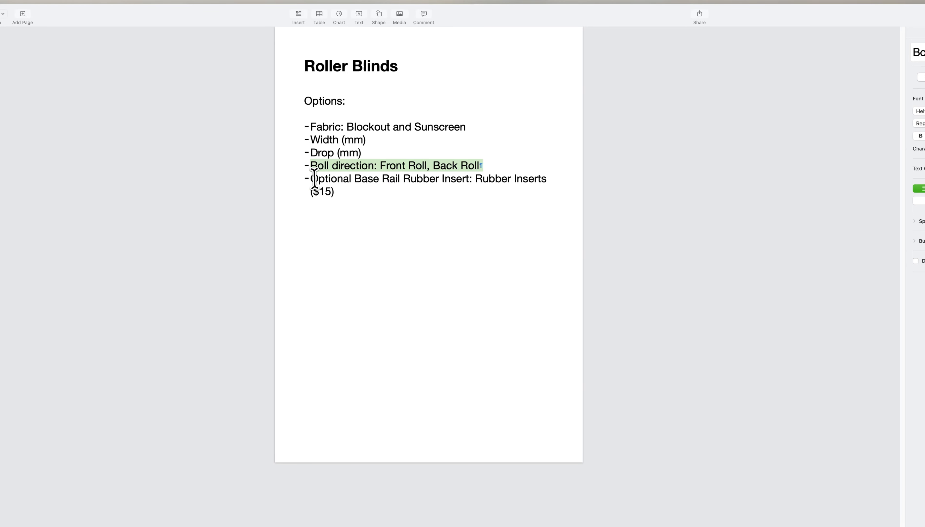
pyautogui.moveTo(311, 179); pyautogui.dragTo(337, 191)
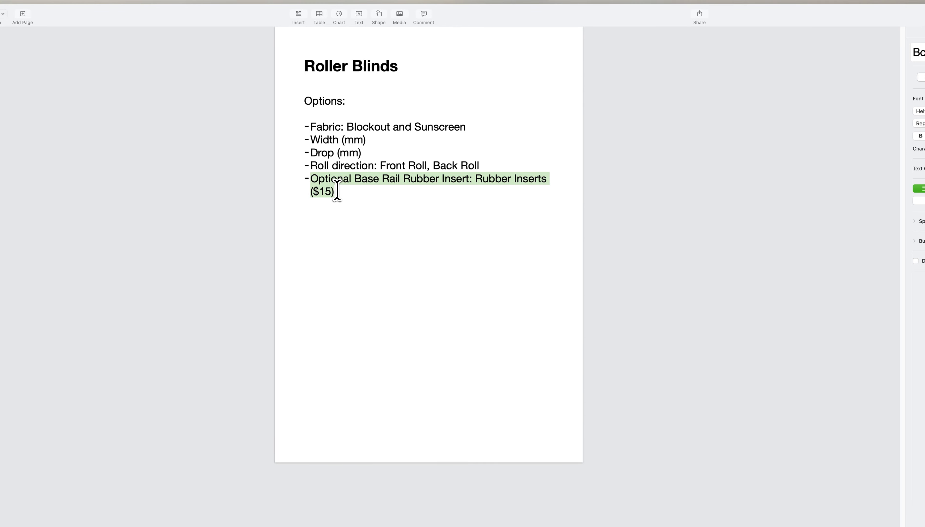
pyautogui.press('super+Tab')
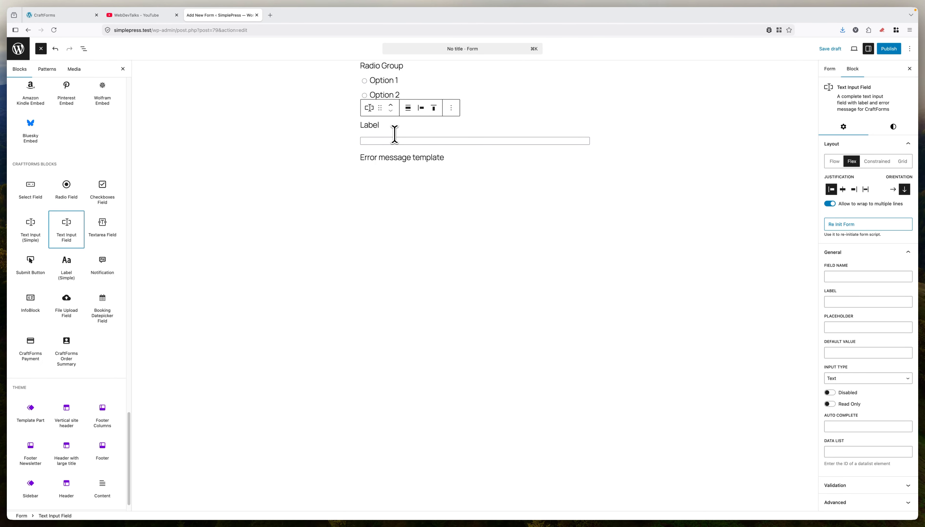
# - Insert a second Radio Field and a Checkboxes Field below the text input field
pyautogui.click(66, 198)
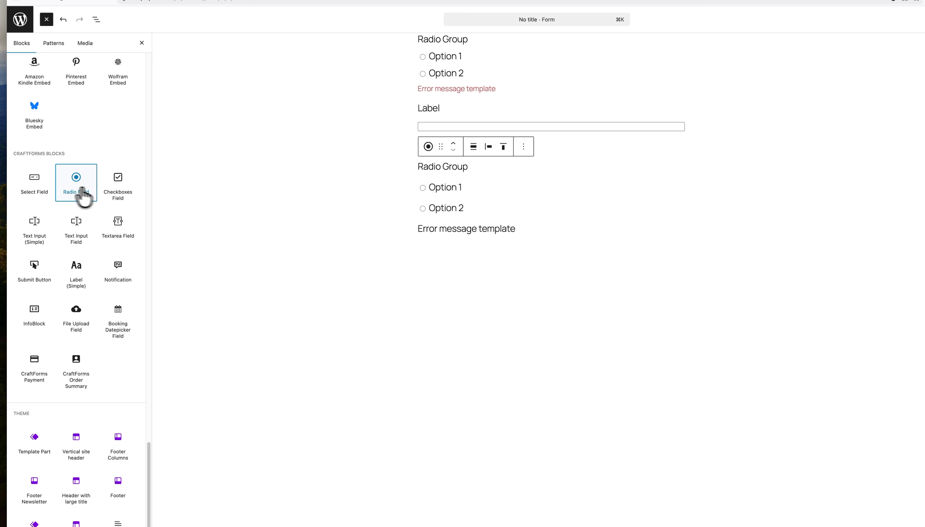
pyautogui.click(129, 194)
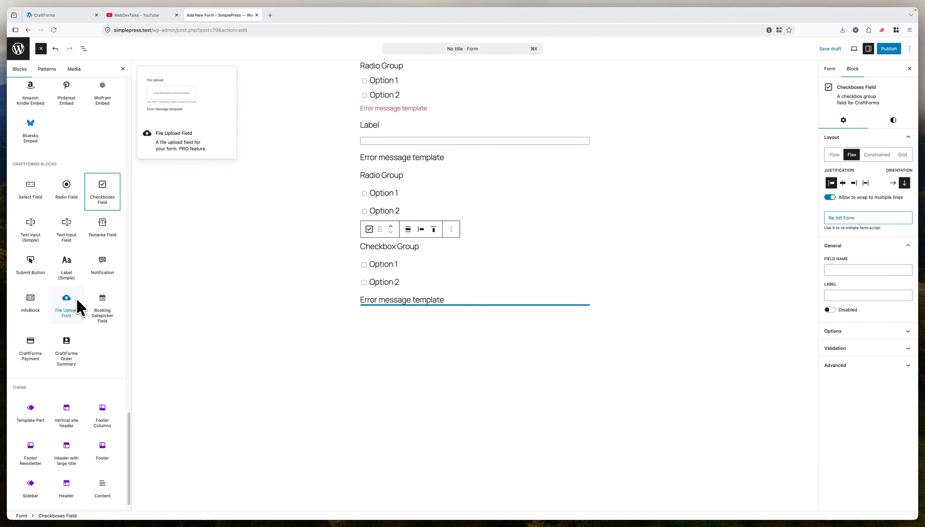
# - Insert an InfoBlock and a Submit Button below the Checkboxes Field
pyautogui.click(29, 300)
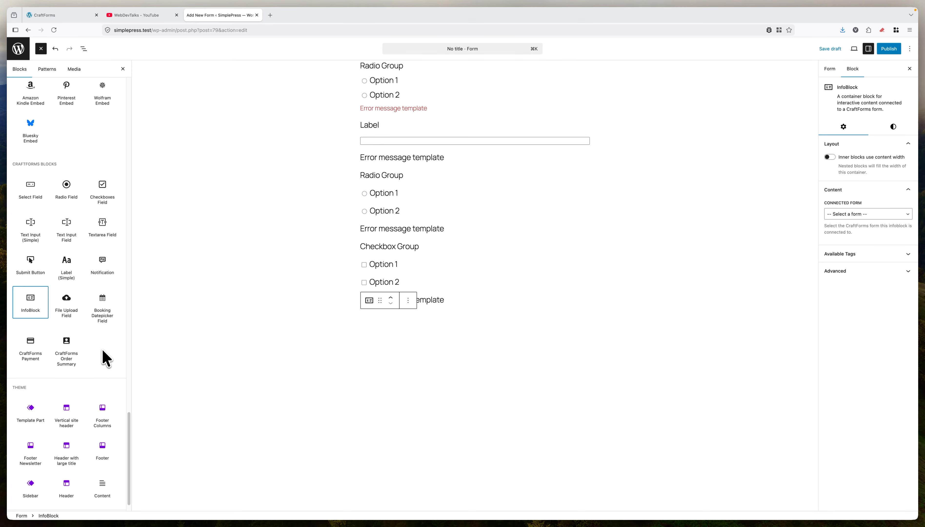
pyautogui.click(33, 266)
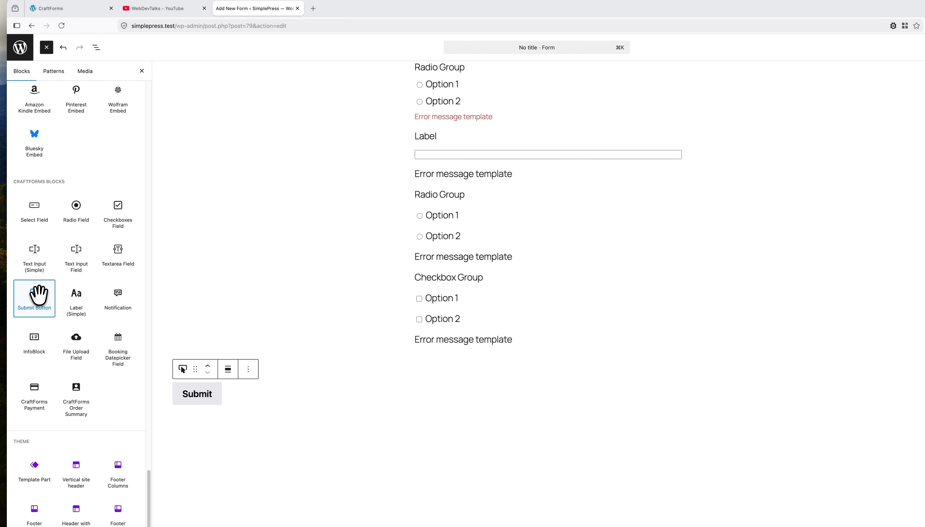
# - Wrap the Text Input Field, the second Radio Field and the Checkboxes Field each in its own Group
pyautogui.click(97, 50)
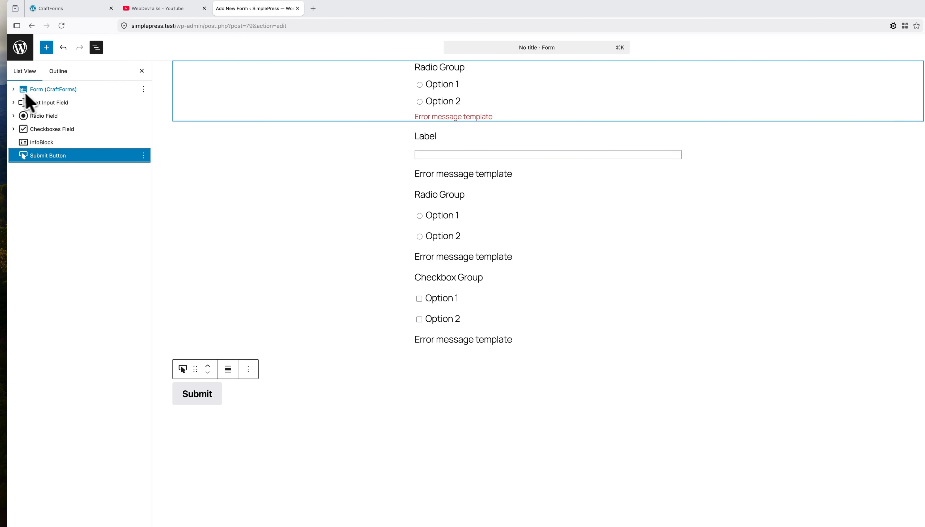
pyautogui.click(14, 90)
pyautogui.click(13, 89)
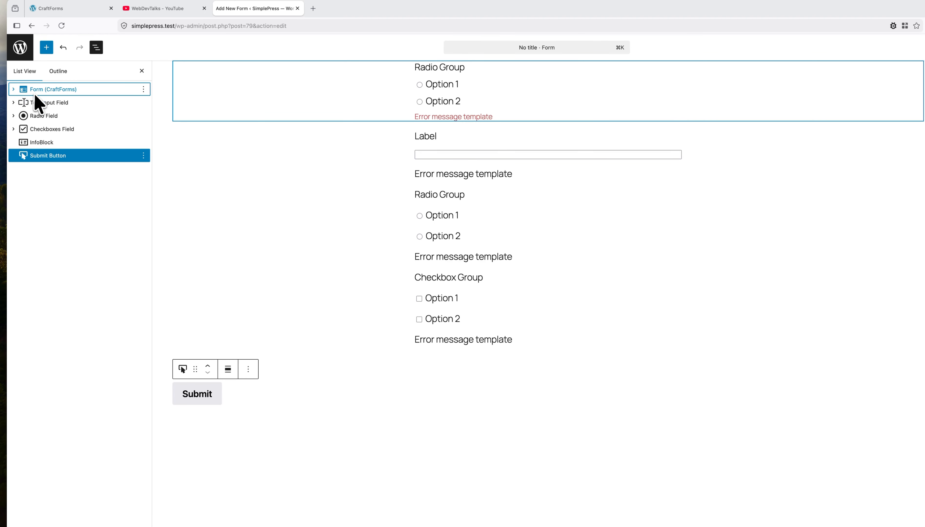
pyautogui.click(144, 103)
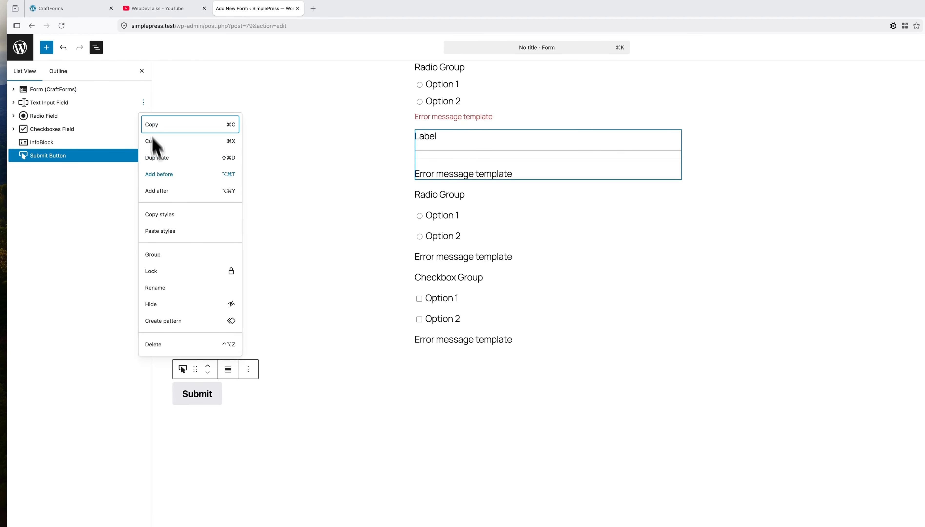
pyautogui.click(166, 257)
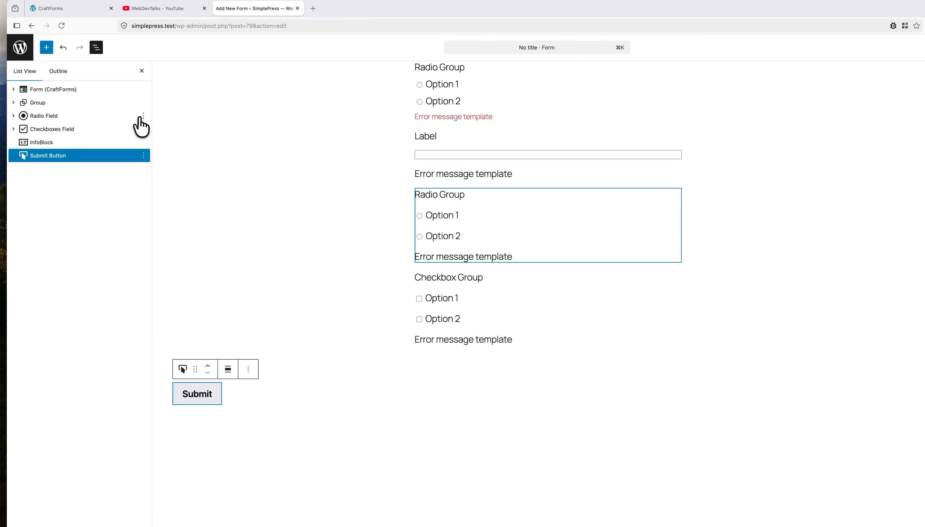
pyautogui.click(143, 116)
pyautogui.click(165, 266)
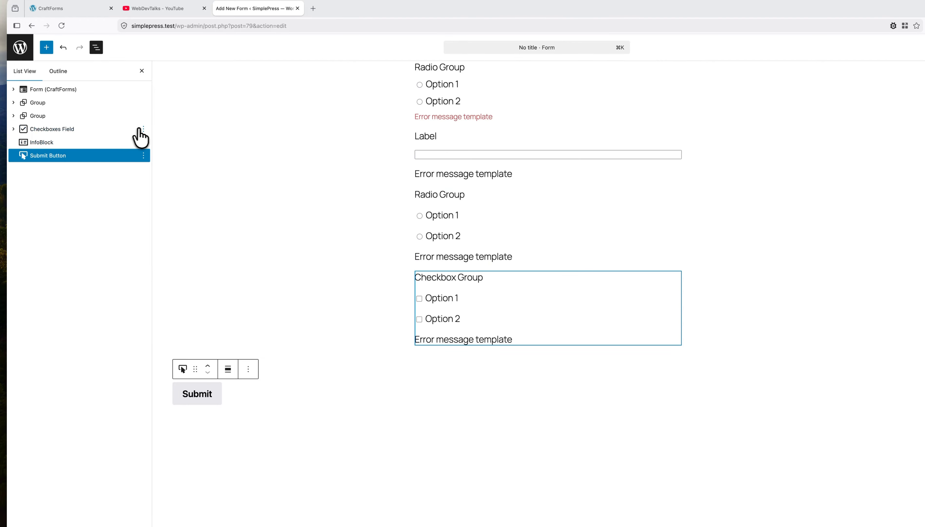
pyautogui.click(143, 128)
pyautogui.click(165, 280)
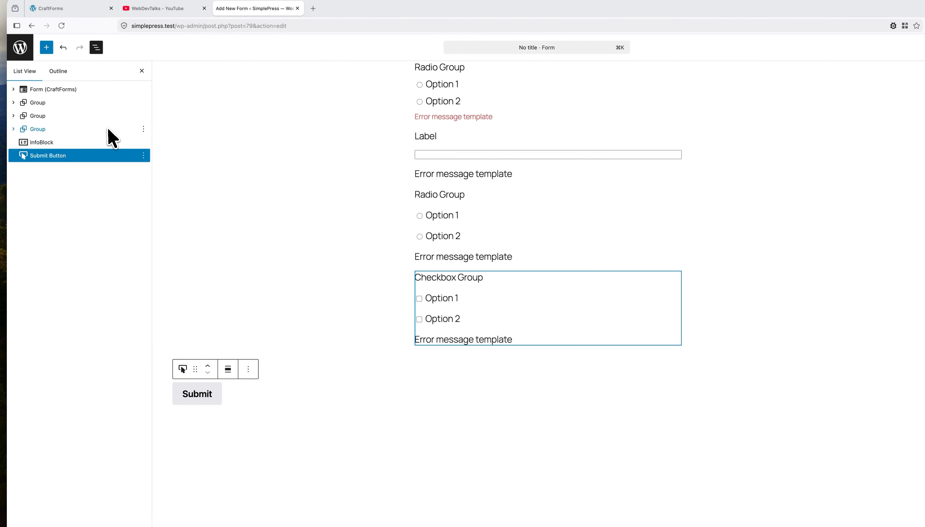
# - Wrap the InfoBlock in a Group and move the Submit Button into that group below it
pyautogui.click(144, 142)
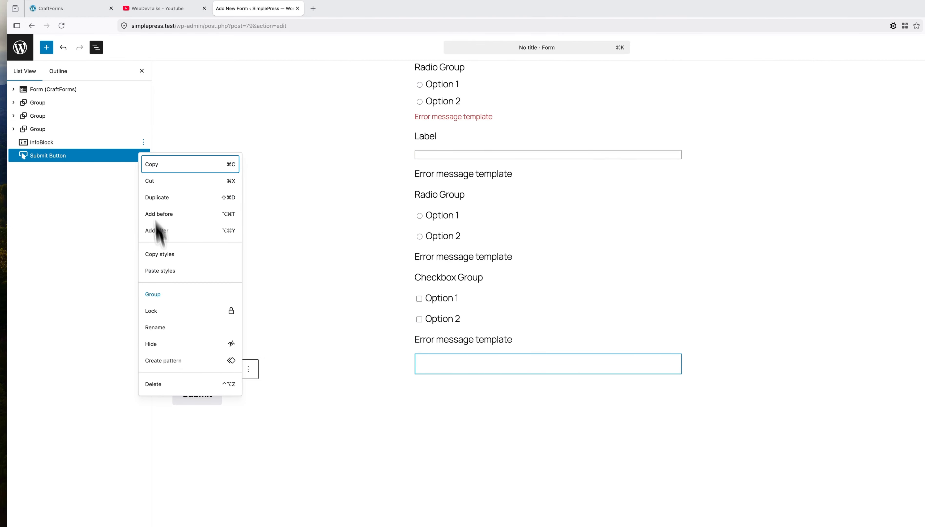
pyautogui.click(165, 293)
pyautogui.click(14, 142)
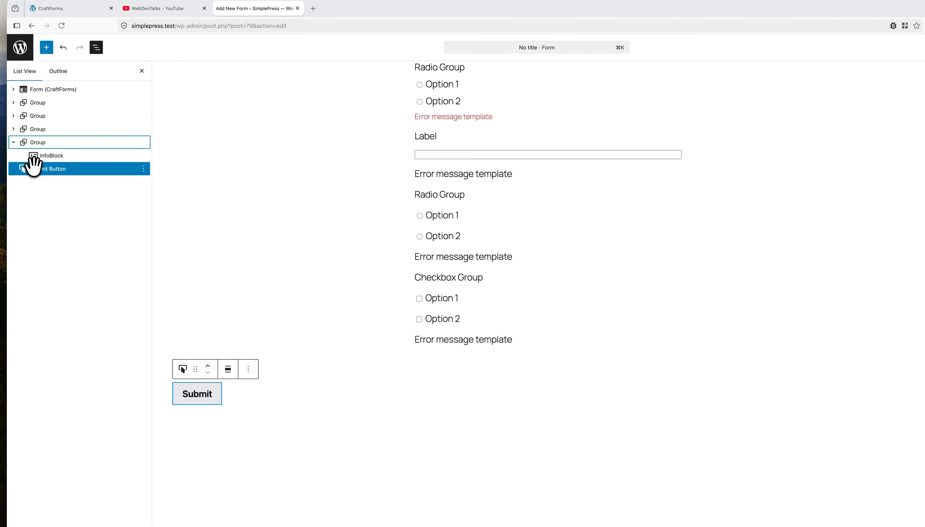
pyautogui.moveTo(35, 167)
pyautogui.mouseDown()
pyautogui.moveTo(46, 165)
pyautogui.moveTo(40, 159)
pyautogui.mouseUp()
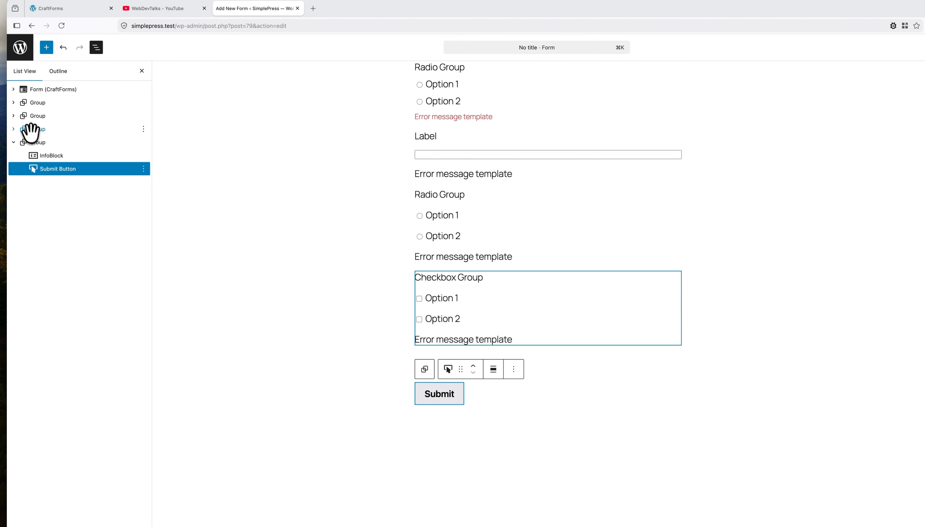
# - Nest the four remaining groups inside the Form (CraftForms) block below its first group and expand them to show their fields
pyautogui.moveTo(32, 98)
pyautogui.mouseDown()
pyautogui.moveTo(55, 93)
pyautogui.moveTo(45, 93)
pyautogui.mouseUp()
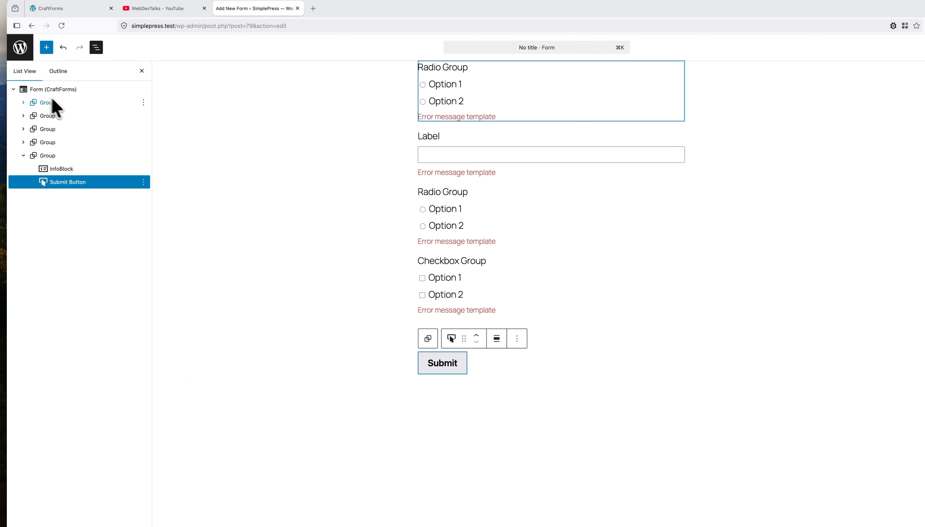
pyautogui.click(23, 102)
pyautogui.click(23, 129)
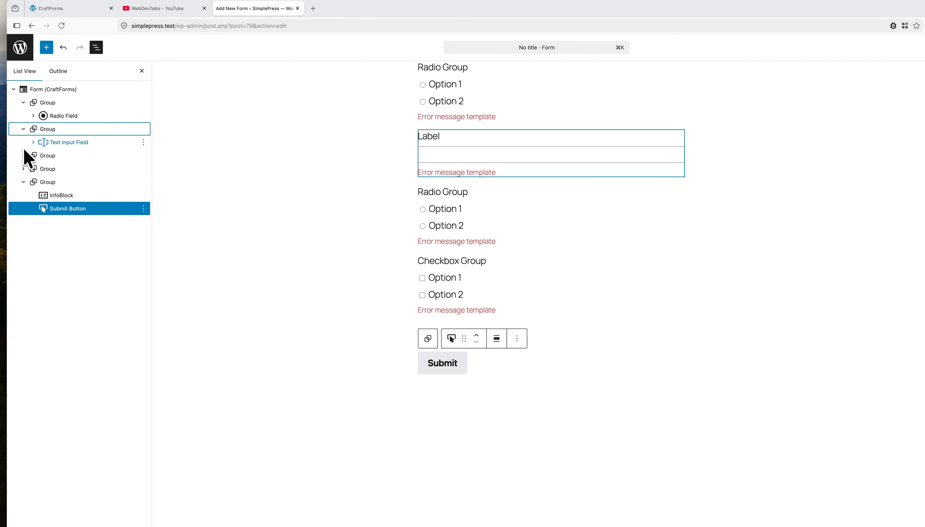
pyautogui.click(23, 155)
pyautogui.click(23, 182)
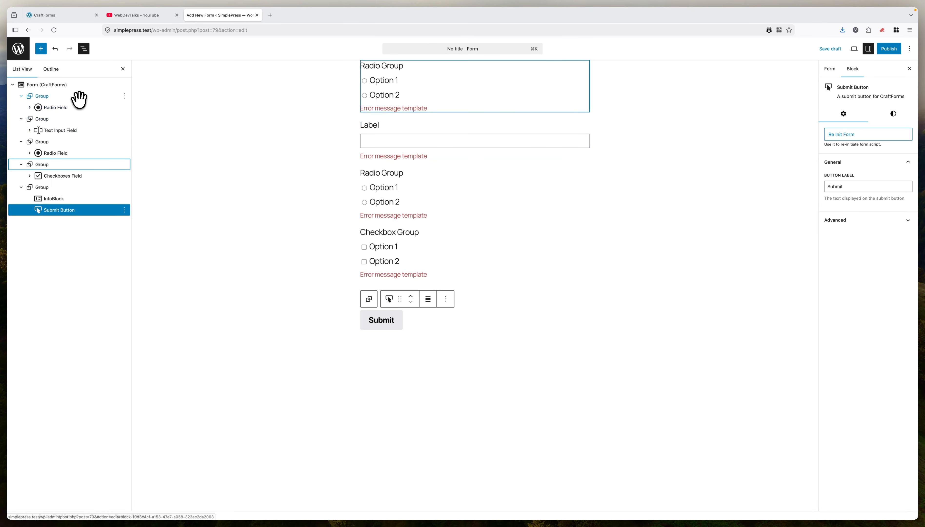
# - Switch to the Pages document, check the Fabric option and its choices, and return to the form editor
pyautogui.click(75, 108)
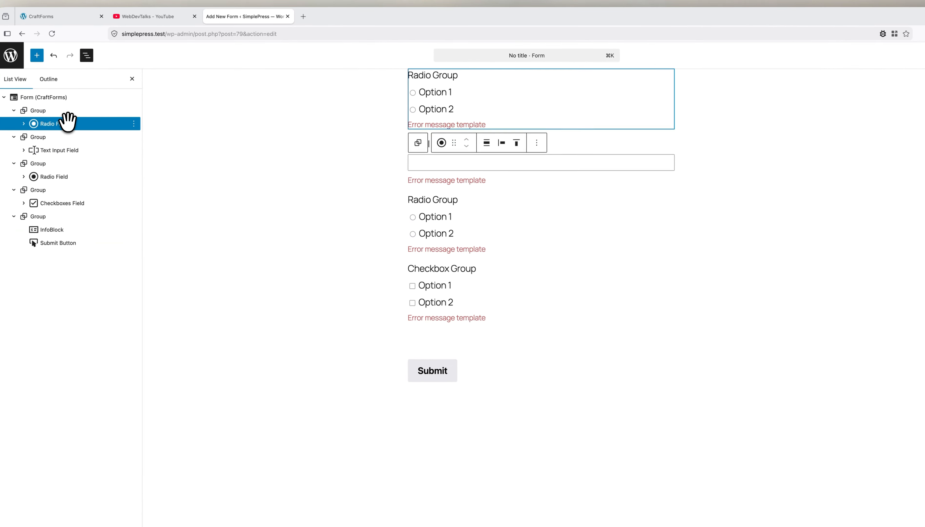
pyautogui.press('super+Tab')
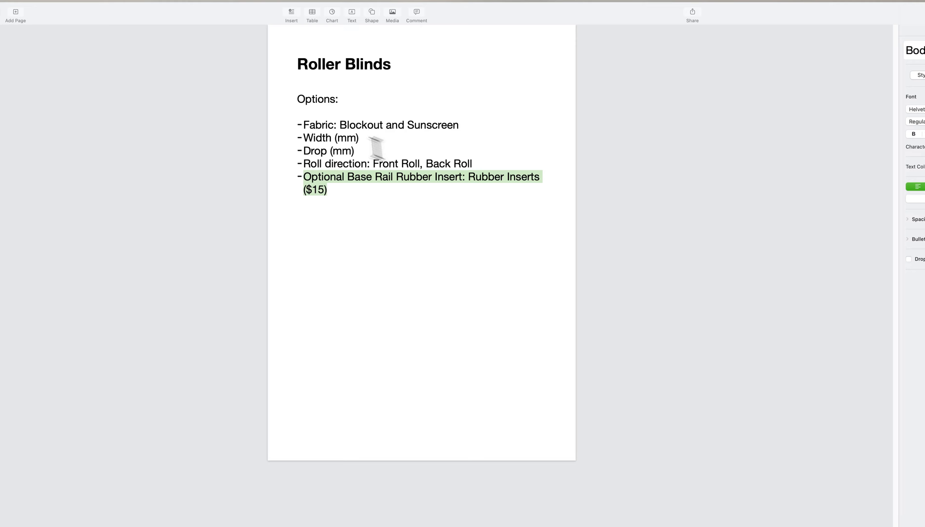
pyautogui.doubleClick(317, 125)
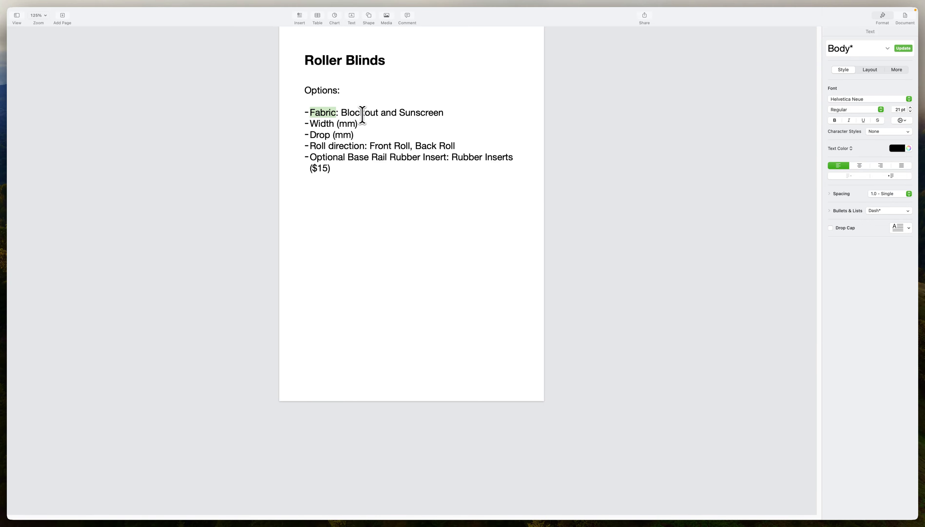
pyautogui.press('super+Tab')
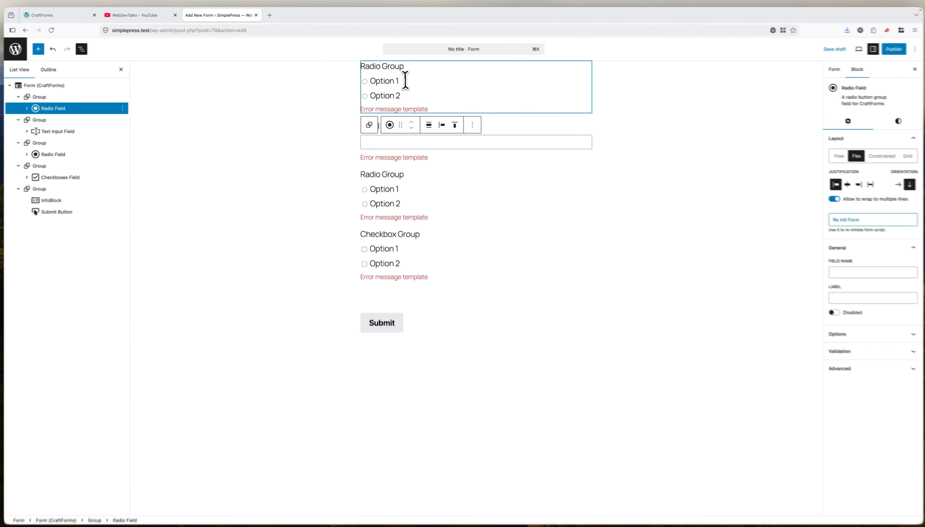
# - Replace the first radio group's label text with "Fabric"
pyautogui.doubleClick(399, 68)
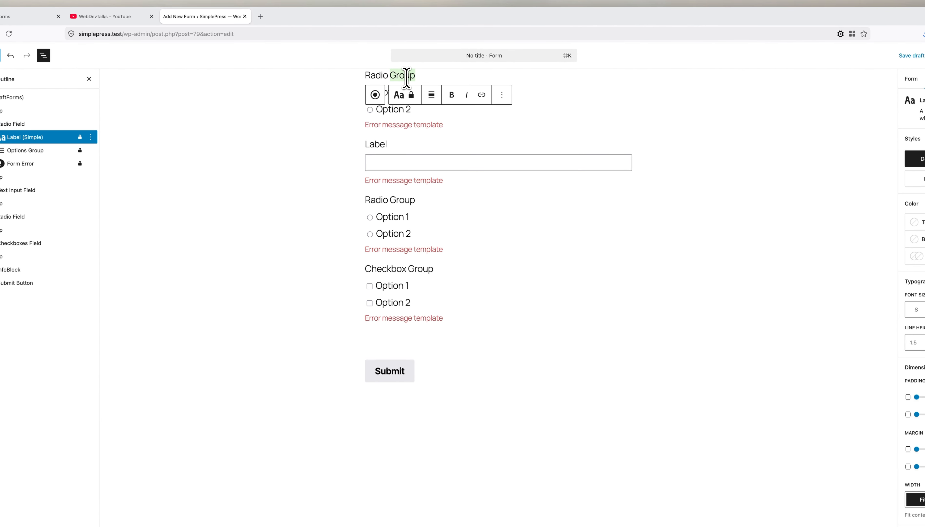
pyautogui.press('BackSpace')
pyautogui.press('BackSpace')
pyautogui.press('BackSpace')
pyautogui.press('BackSpace')
pyautogui.write('Fabric')
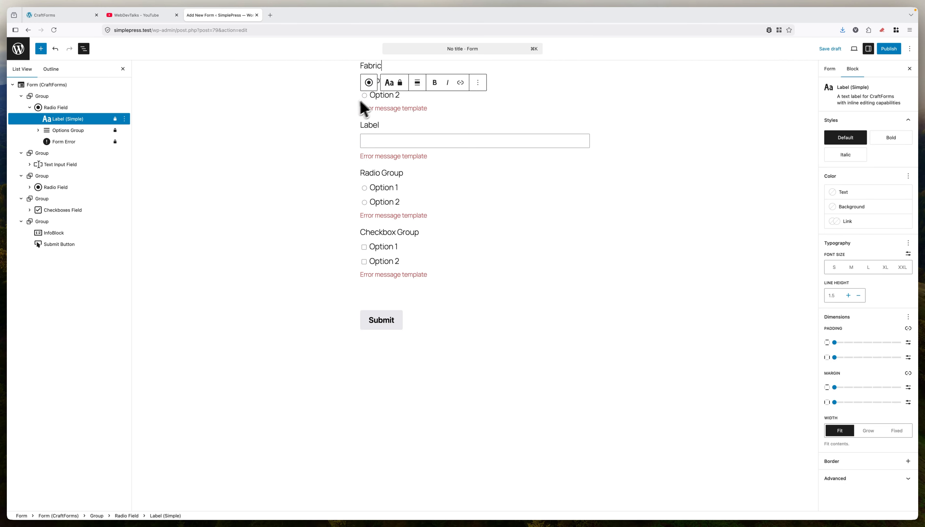
# - Remove both default options, Option 1 and Option 2, from the Fabric radio field
pyautogui.click(67, 131)
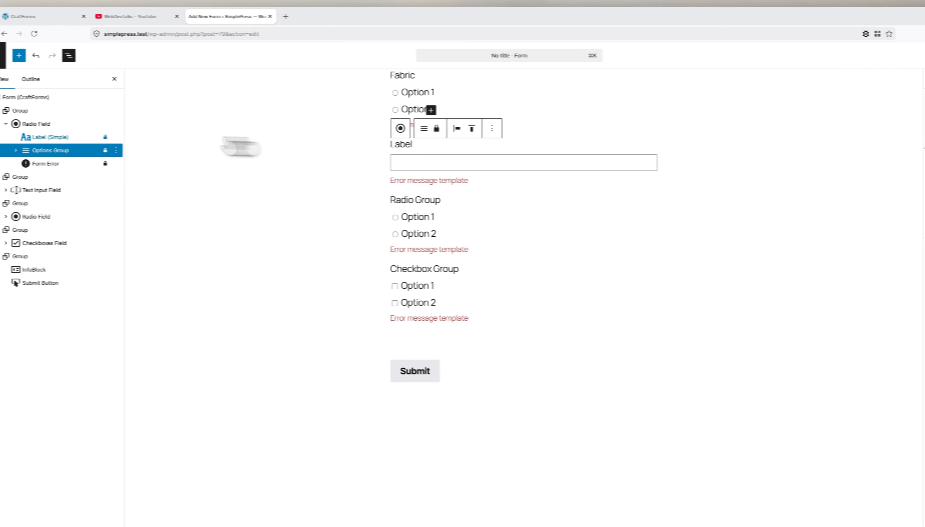
pyautogui.click(69, 138)
pyautogui.click(43, 150)
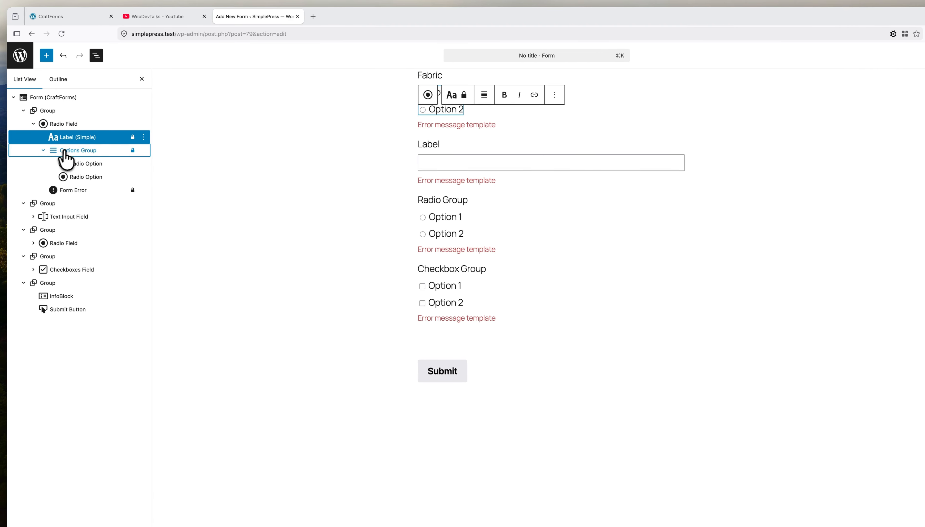
pyautogui.click(82, 124)
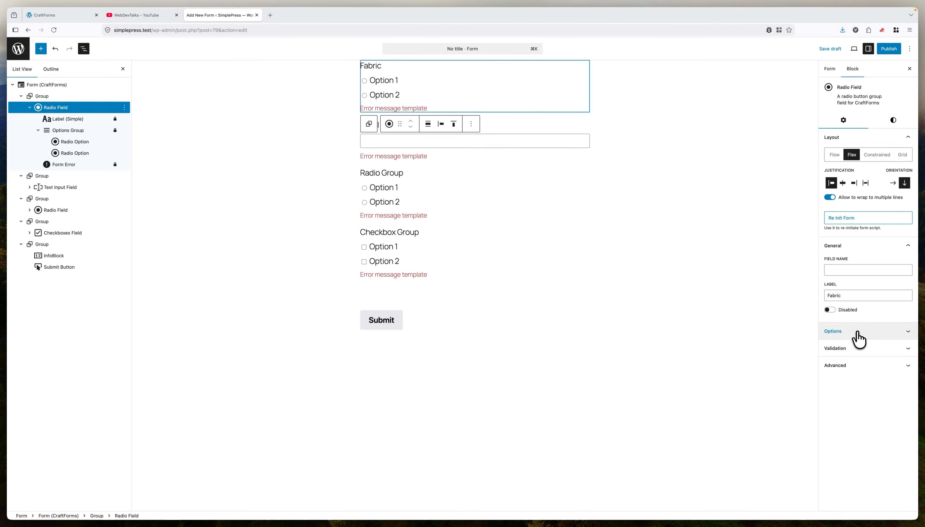
pyautogui.click(857, 332)
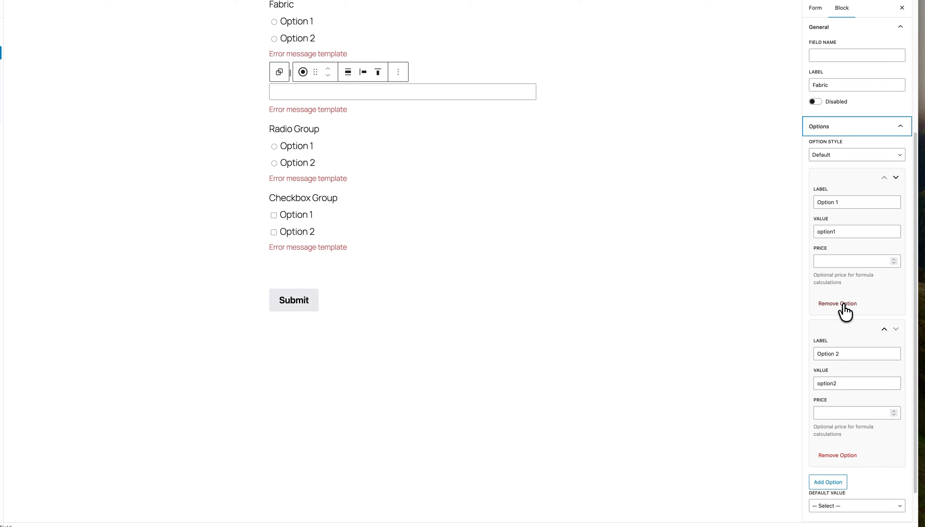
pyautogui.click(844, 304)
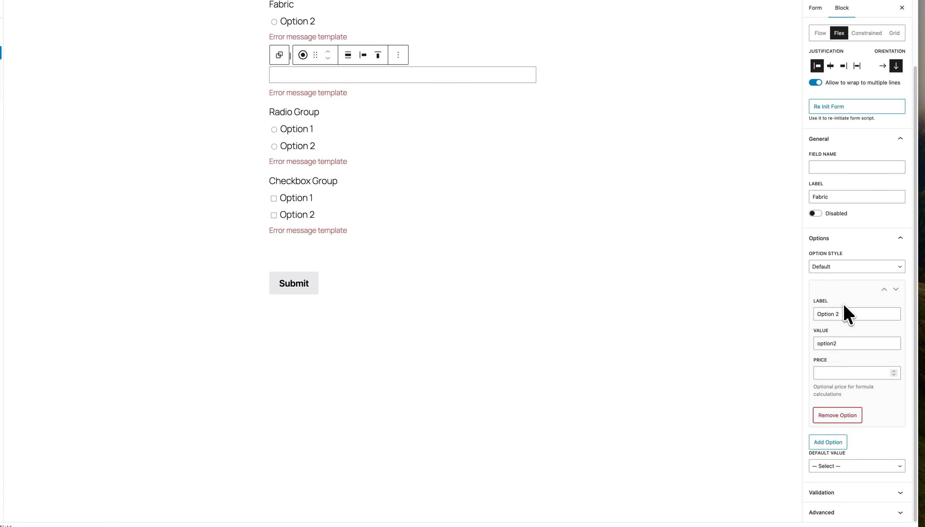
pyautogui.click(844, 414)
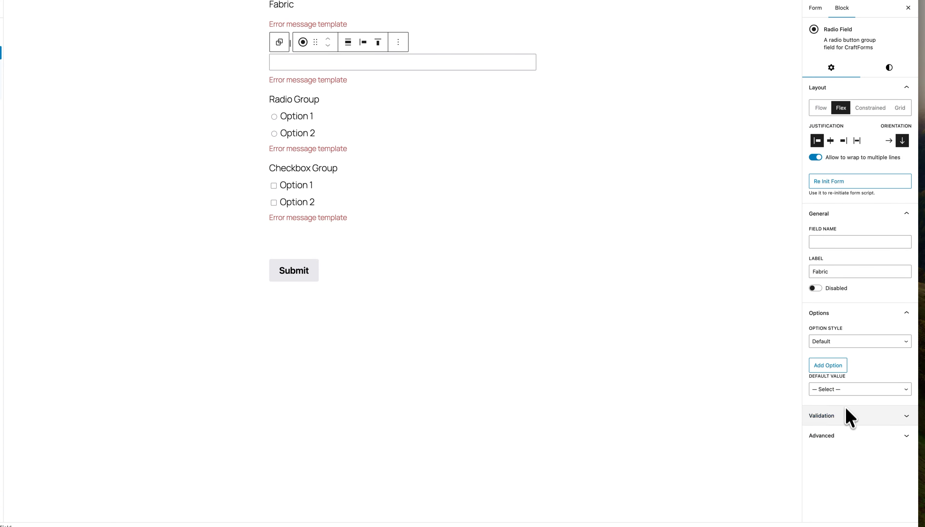
# - Add an option labelled "Blockout" to the Fabric radio field
pyautogui.click(833, 365)
pyautogui.click(839, 391)
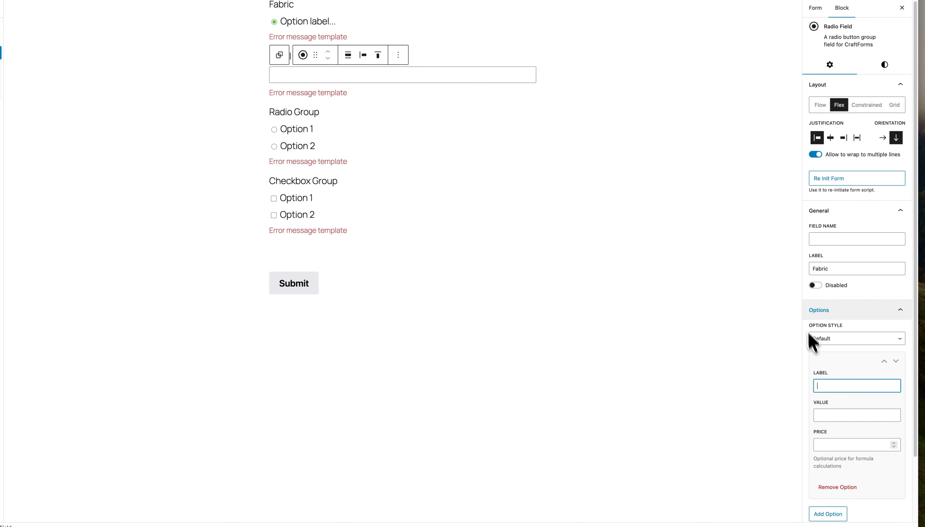
pyautogui.scroll(-2, 819, 323)
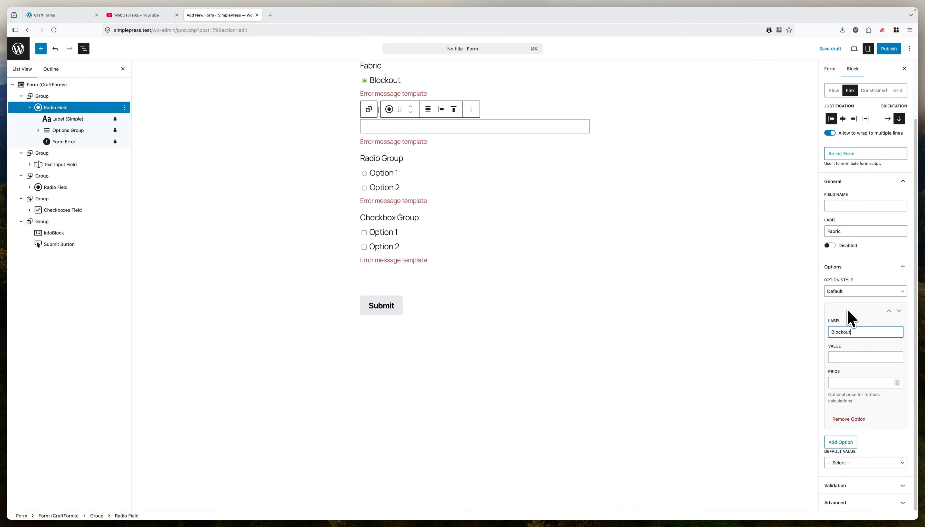
pyautogui.press('Tab')
pyautogui.press('Tab')
pyautogui.press('Tab')
pyautogui.press('Tab')
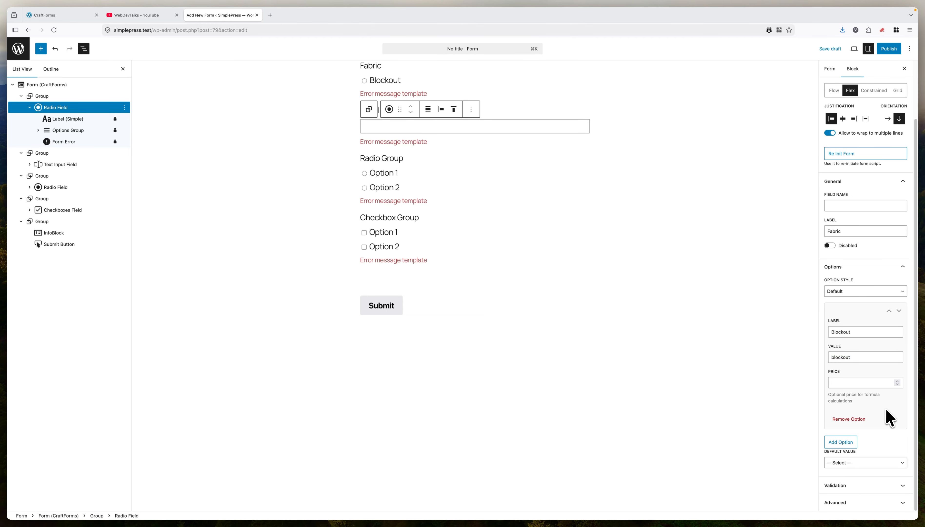
# - Add a second option labelled "Sunscreen" to the Fabric radio field and set the field's default value to Blockout
pyautogui.press('Return')
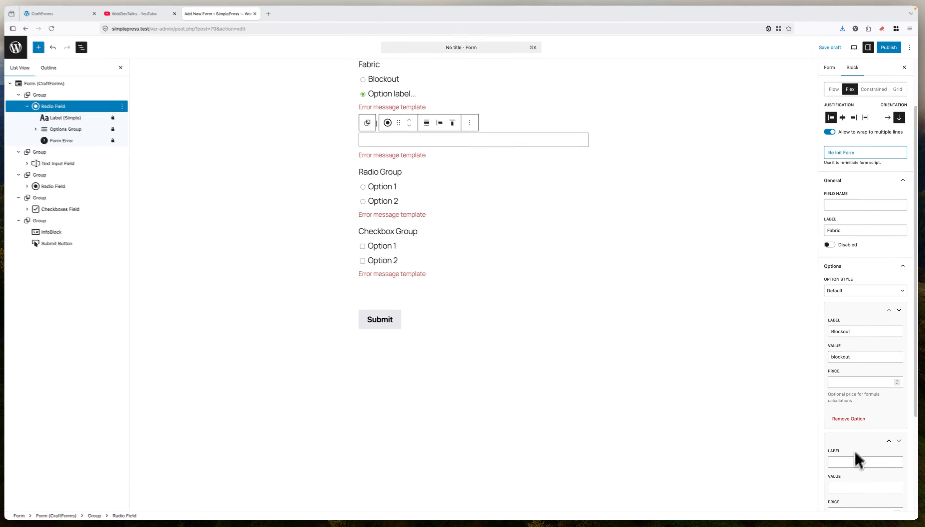
pyautogui.click(848, 462)
pyautogui.write('Sunscr')
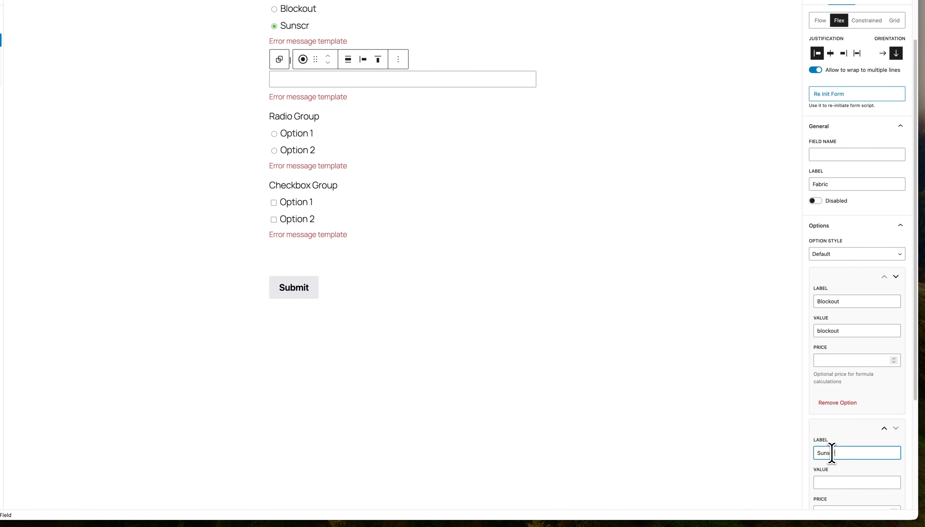
pyautogui.write('een')
pyautogui.scroll(-4, 841, 404)
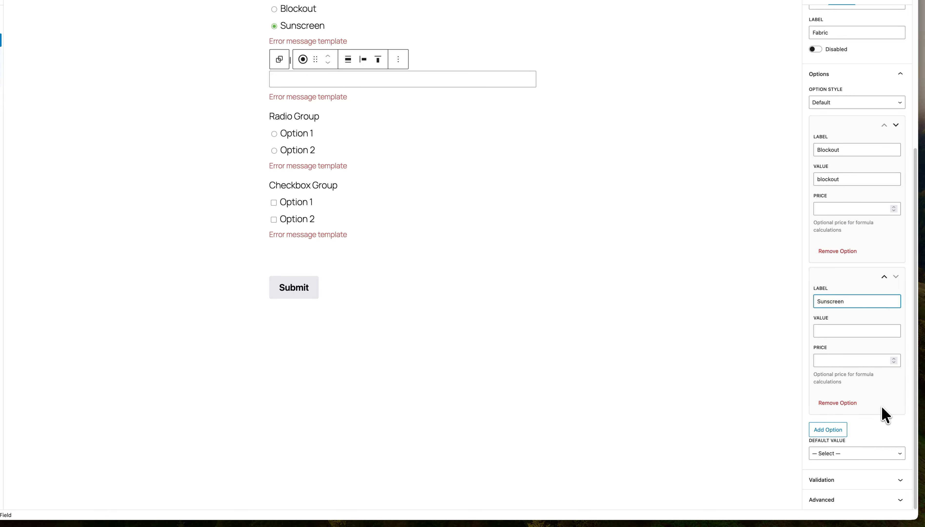
pyautogui.click(883, 415)
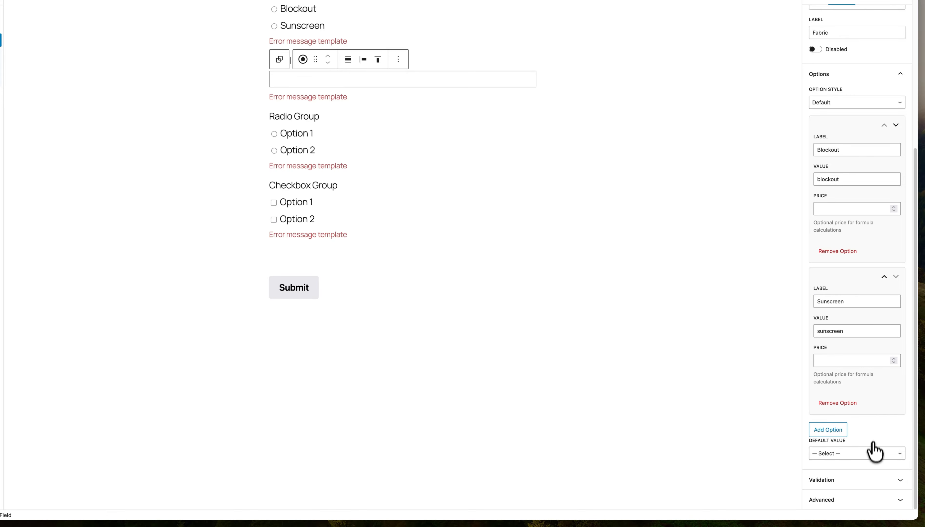
pyautogui.click(870, 455)
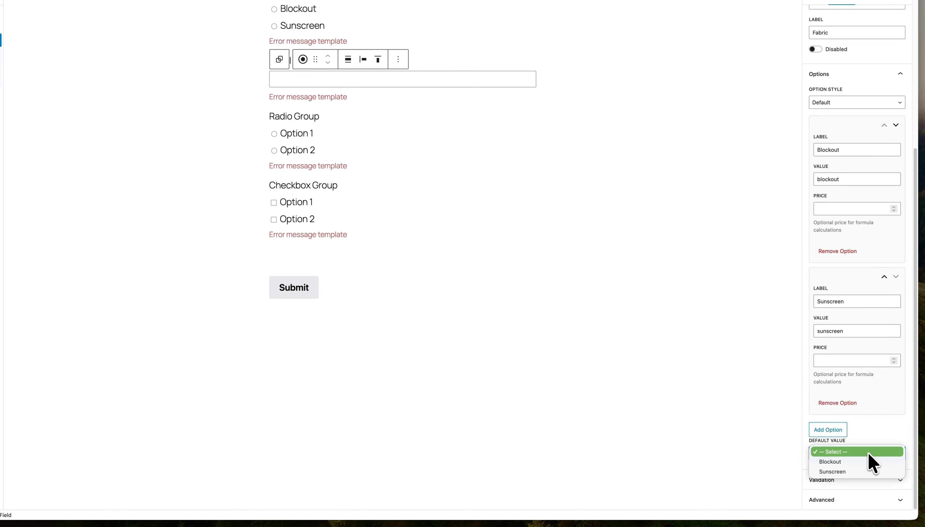
pyautogui.click(849, 463)
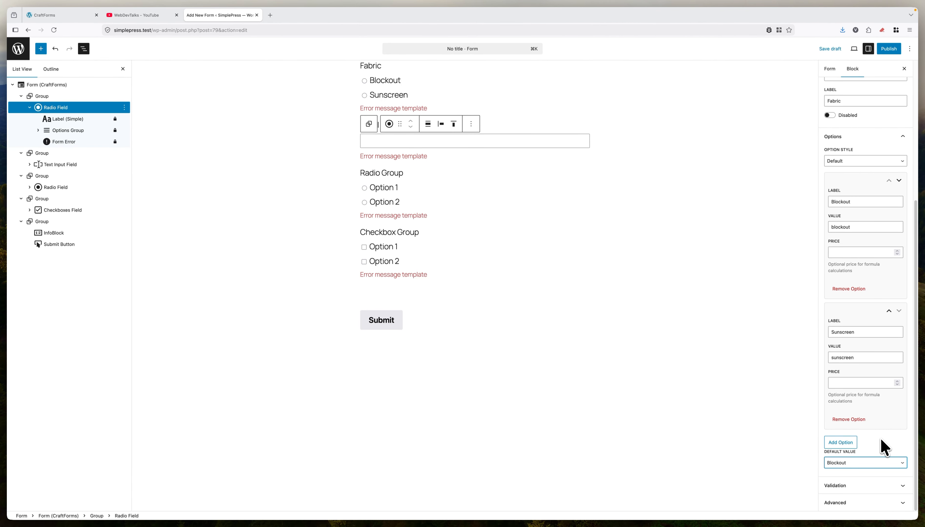
# - Make the Fabric radio field required in its validation settings
pyautogui.click(873, 488)
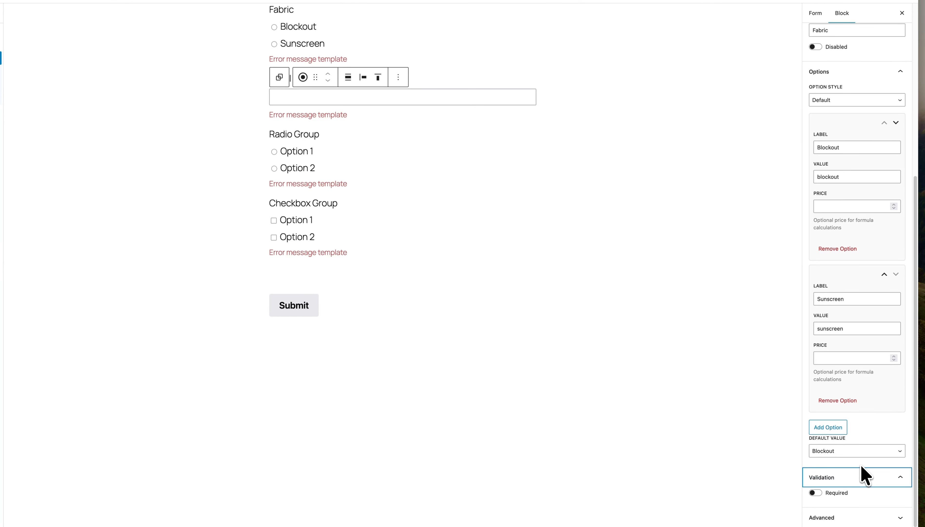
pyautogui.click(818, 493)
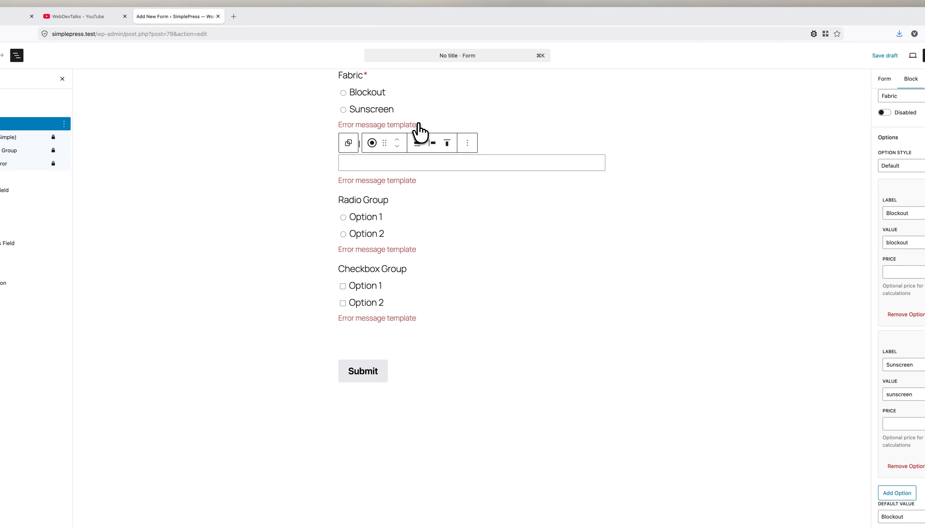
# - Label the text input field below Fabric "Width (mm)" and set its field name to "width"
pyautogui.click(520, 143)
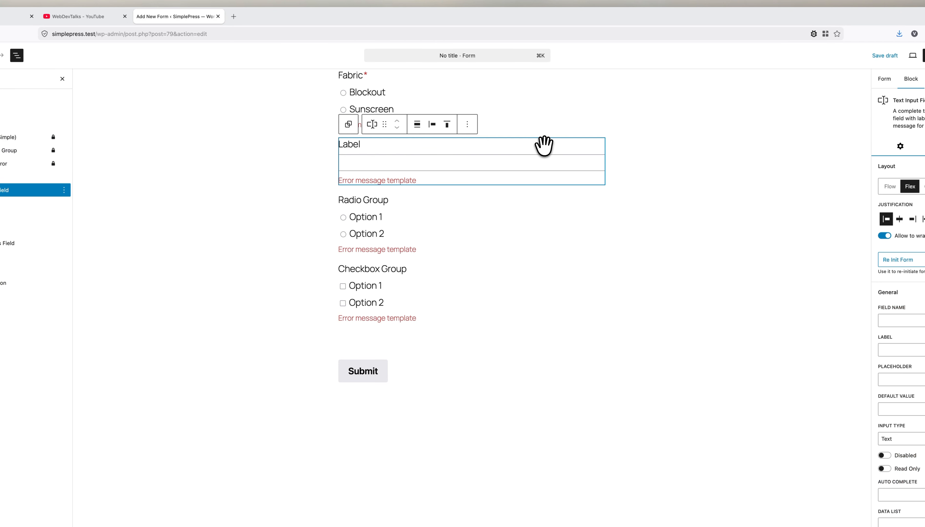
pyautogui.doubleClick(348, 144)
pyautogui.write('W')
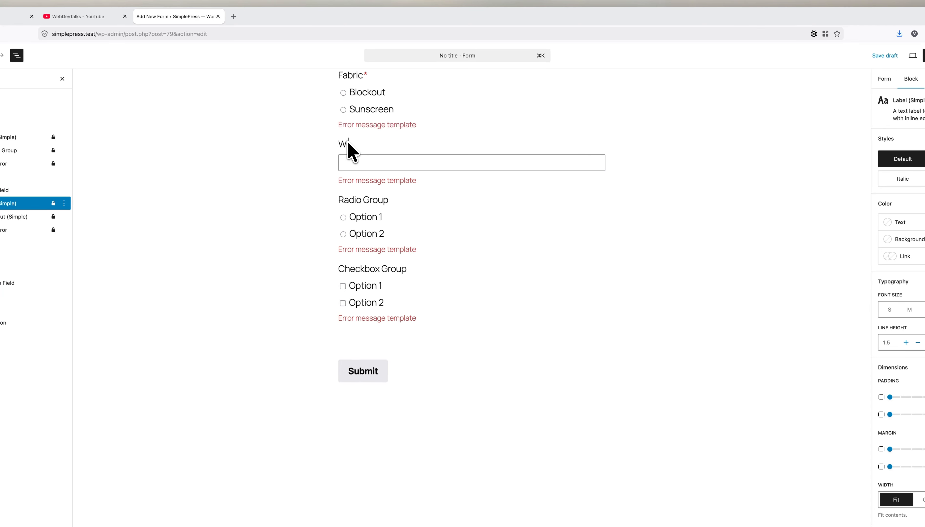
pyautogui.write('idth (mm')
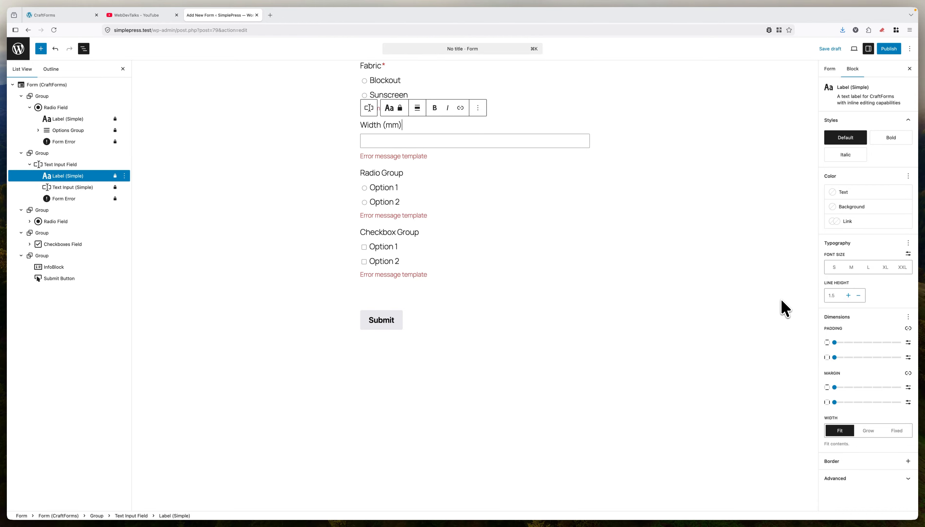
pyautogui.click(531, 121)
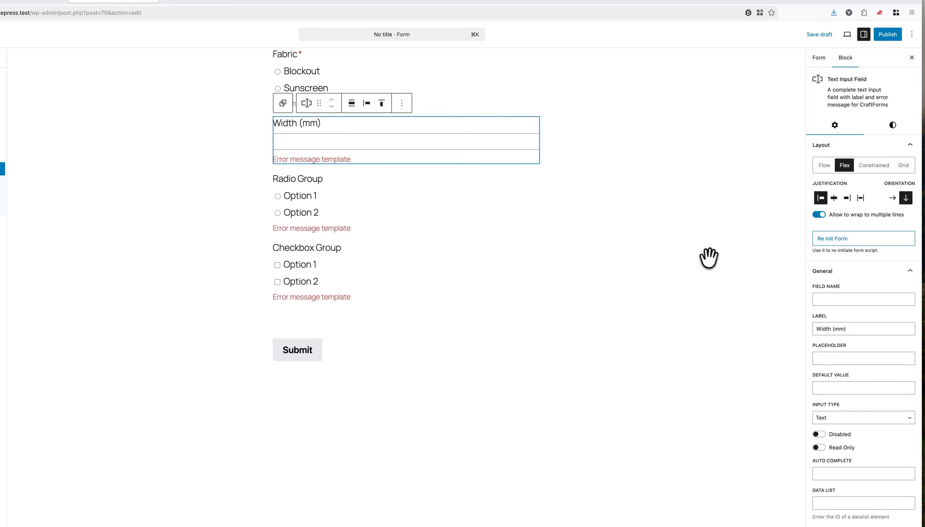
pyautogui.click(838, 299)
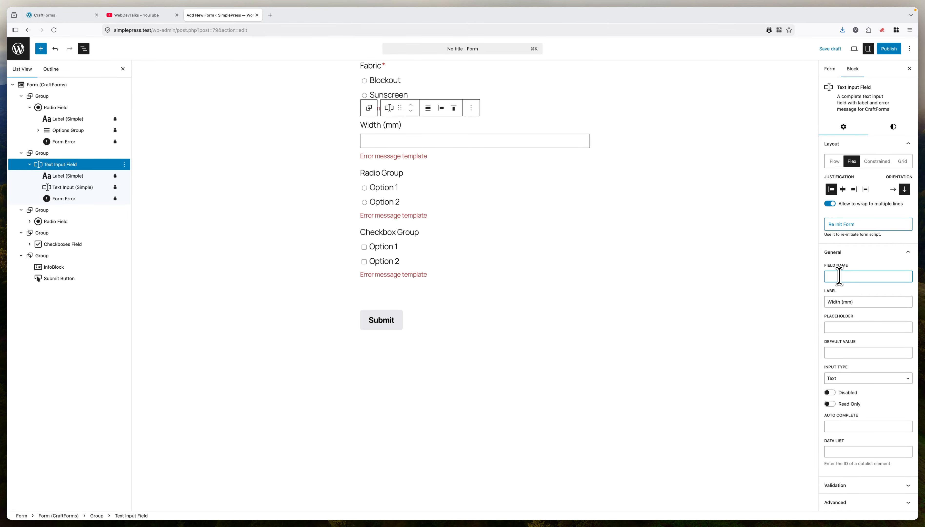
pyautogui.write('width')
# - Set the Fabric radio field's field name to "fabric"
pyautogui.click(501, 86)
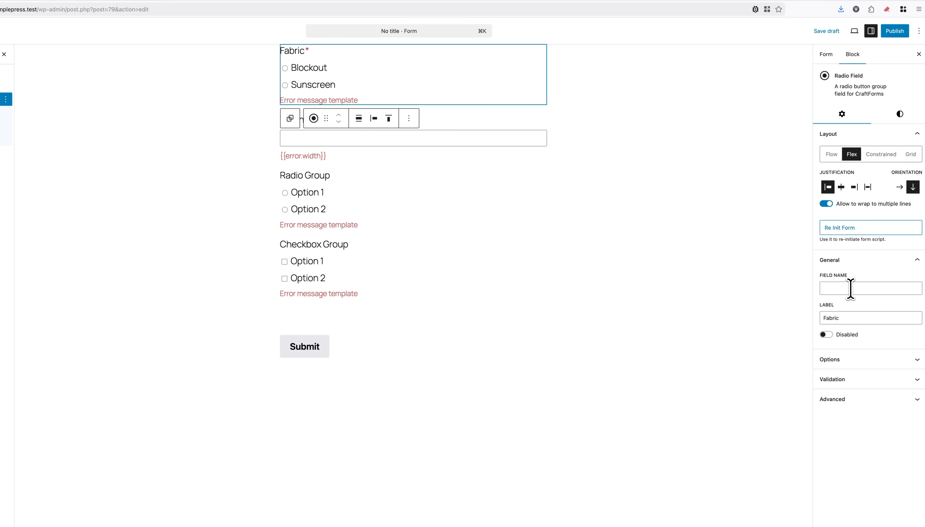
pyautogui.click(851, 289)
pyautogui.write('fabric')
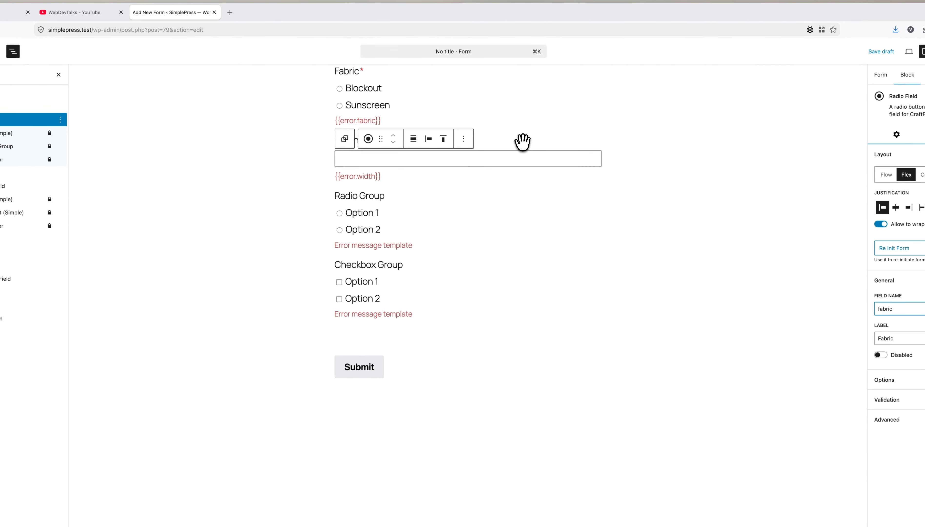
# - Change the input type of the Width (mm) field to Number
pyautogui.click(469, 121)
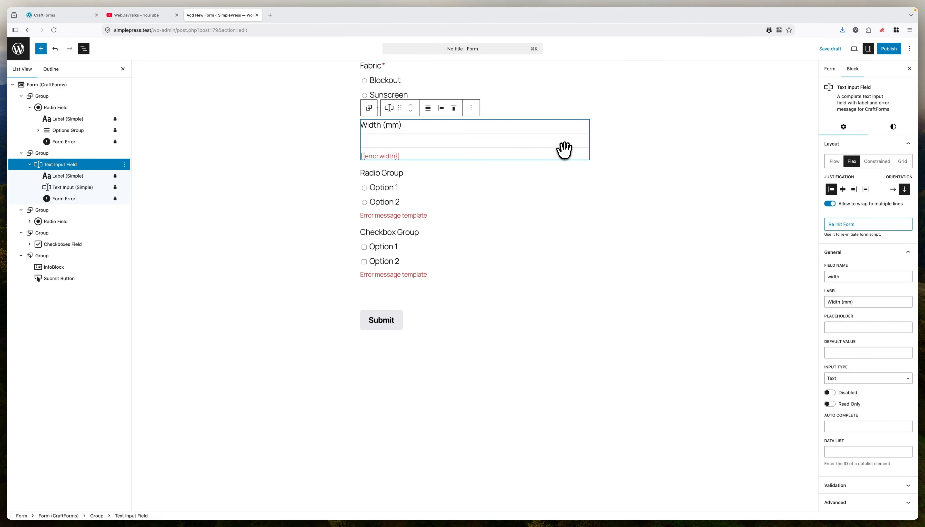
pyautogui.click(859, 379)
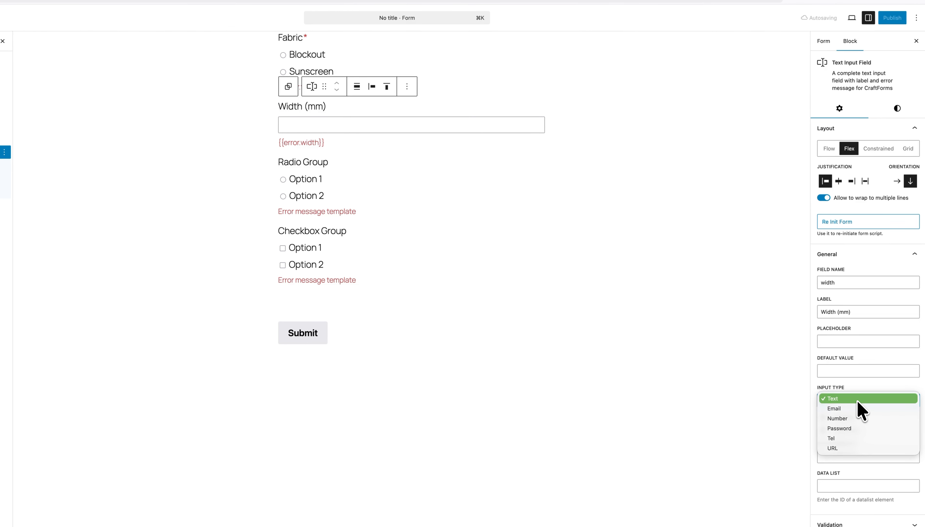
pyautogui.click(854, 419)
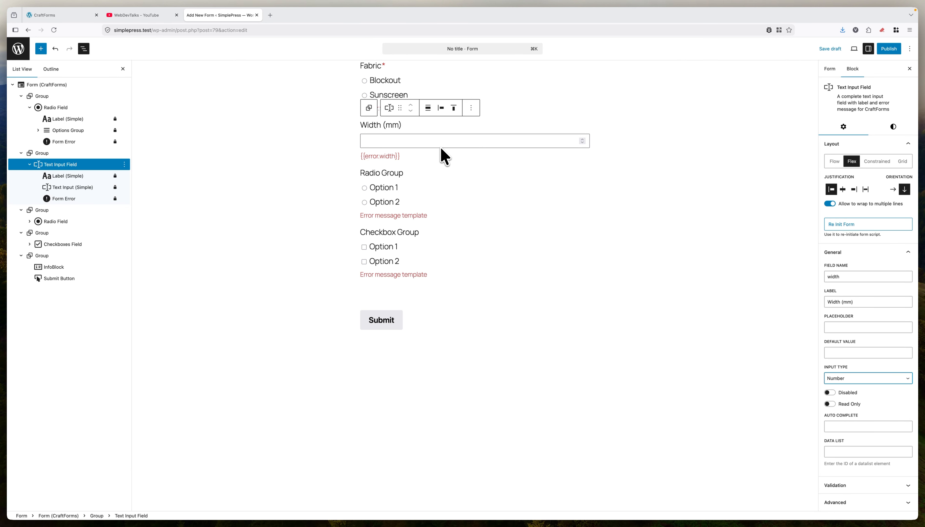
# - Make the Width (mm) field required, with a minimum value of 1000 and a default value of 1000
pyautogui.click(852, 486)
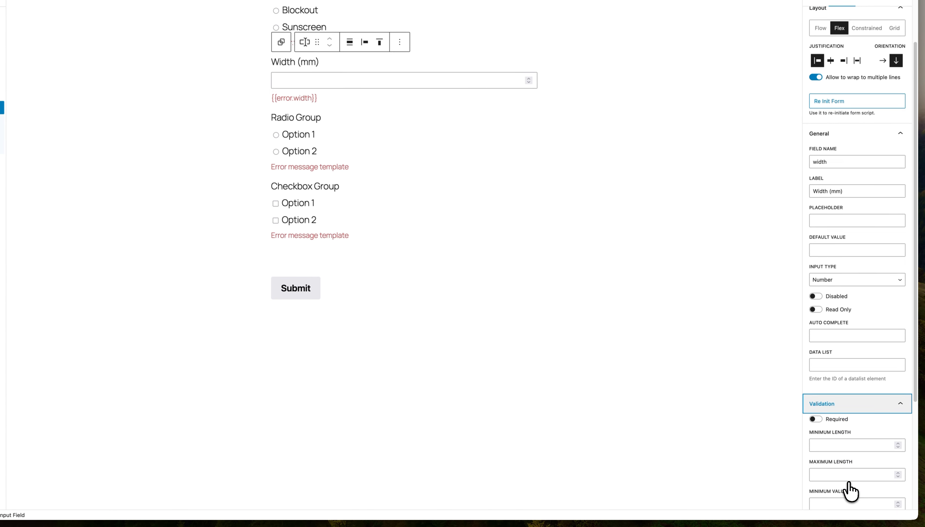
pyautogui.click(816, 288)
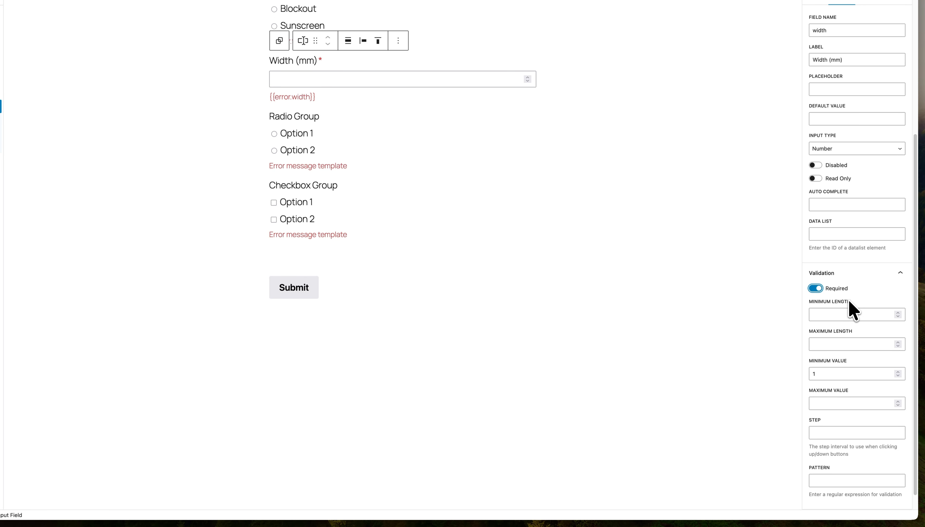
pyautogui.click(827, 374)
pyautogui.write('000')
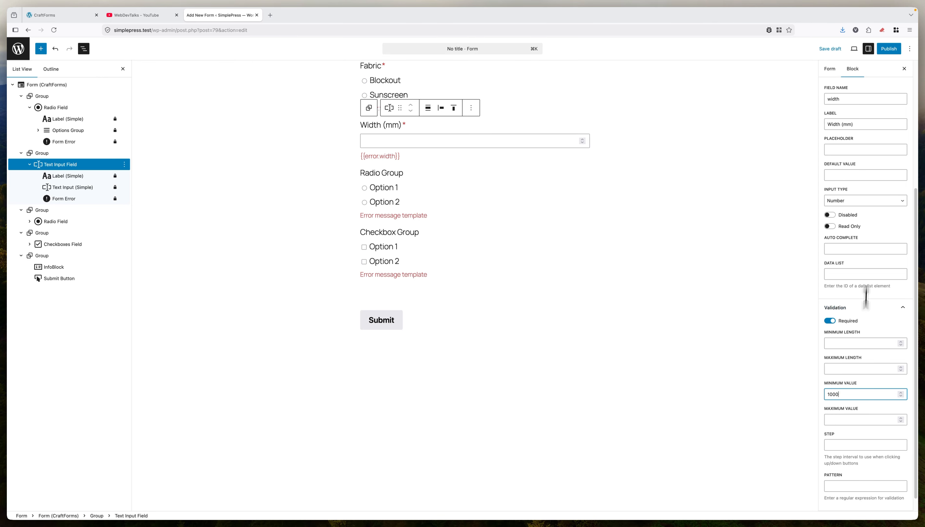
pyautogui.click(847, 176)
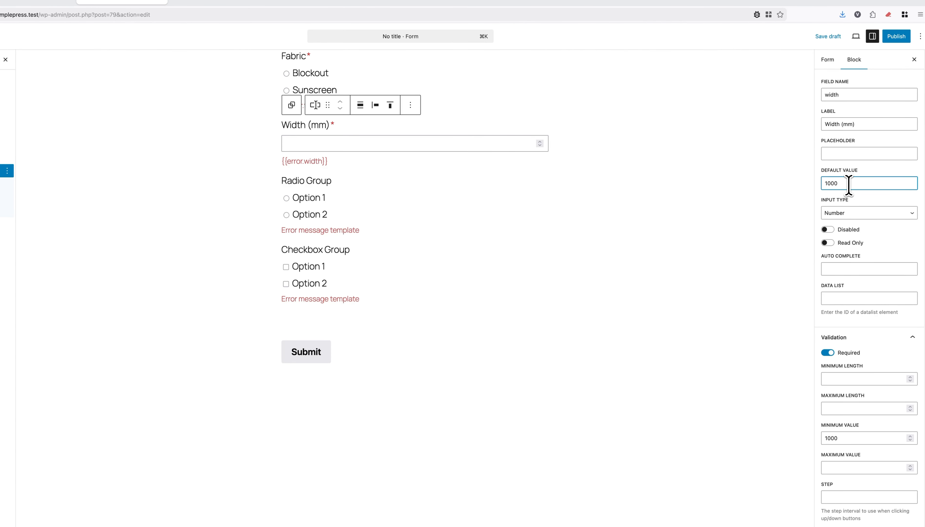
# - Duplicate the Width (mm) text input field within its group
pyautogui.click(478, 122)
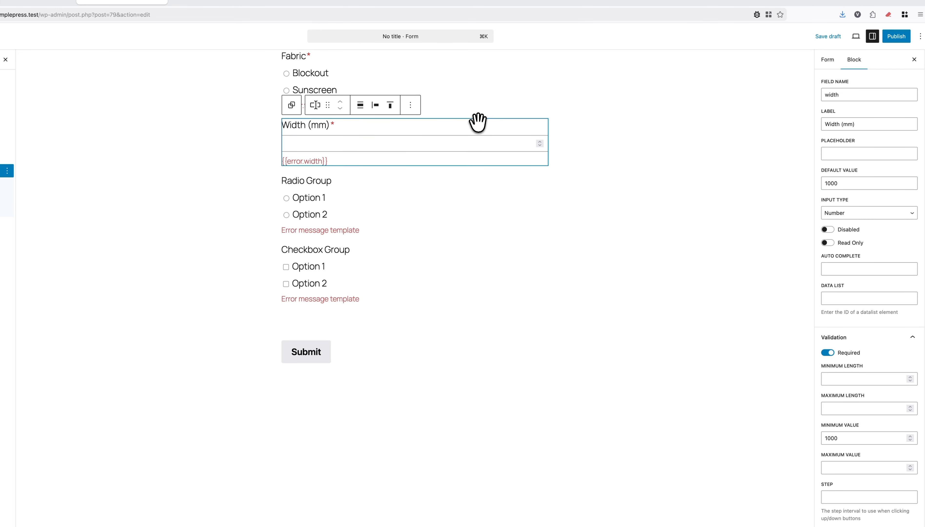
pyautogui.click(409, 107)
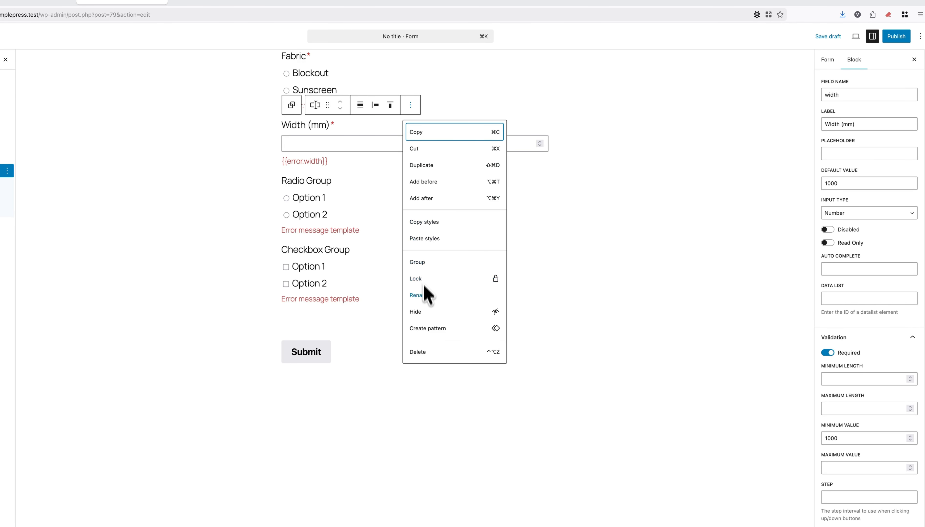
pyautogui.click(421, 165)
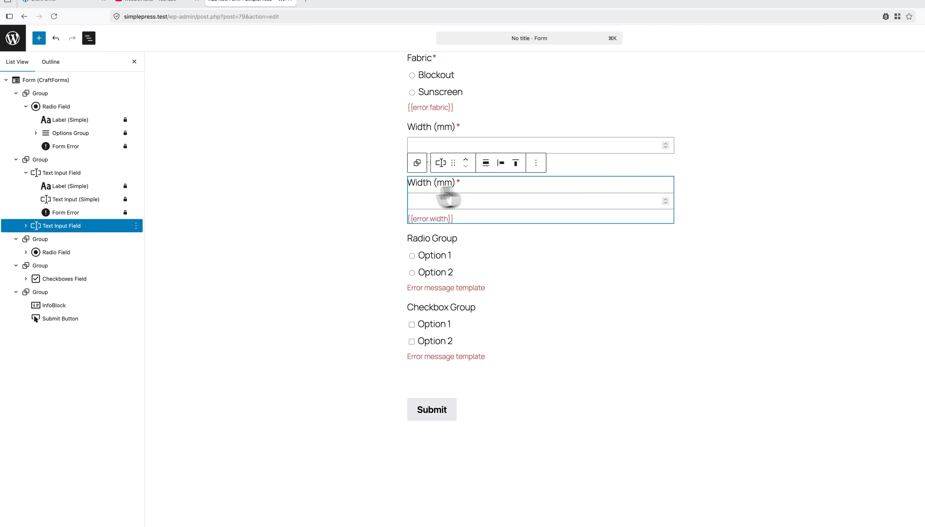
# - Change the duplicated field's label to "Drop (mm)" and its field name to "drop"
pyautogui.click(26, 226)
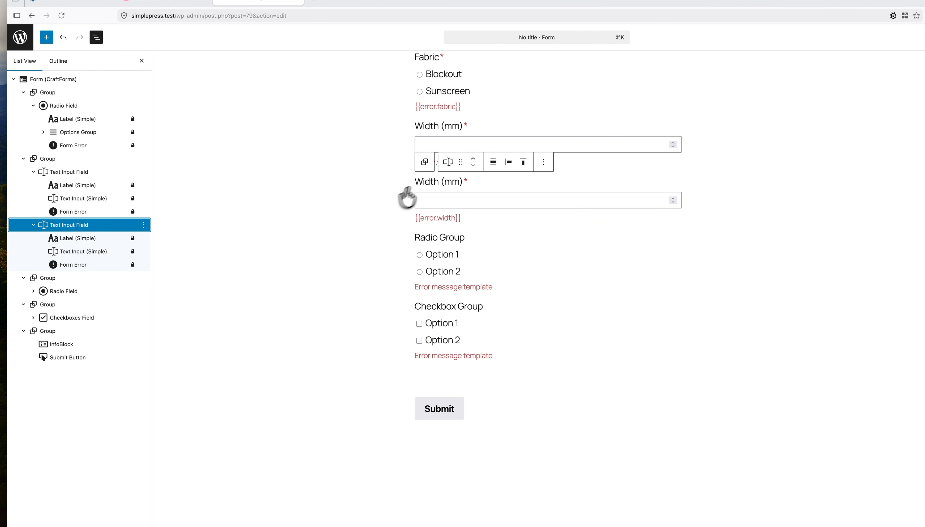
pyautogui.click(427, 179)
pyautogui.doubleClick(427, 180)
pyautogui.write('Drop')
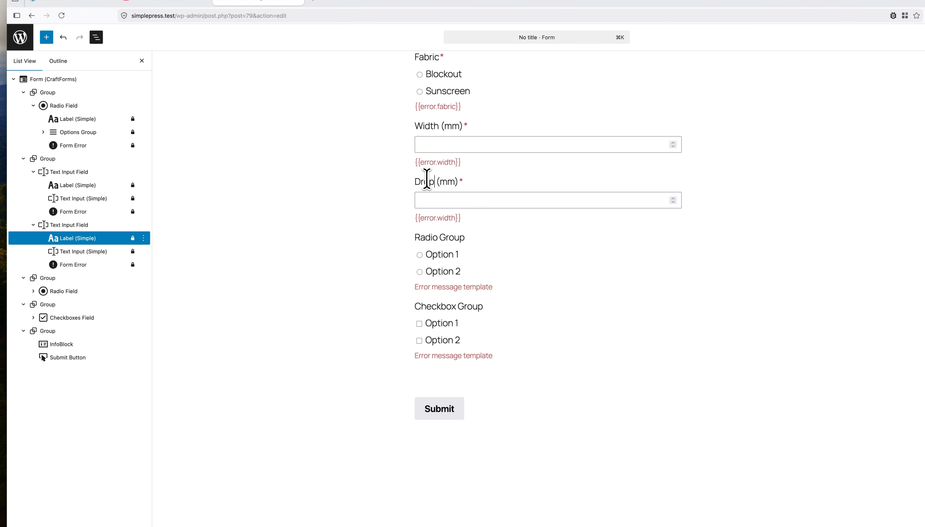
pyautogui.click(479, 179)
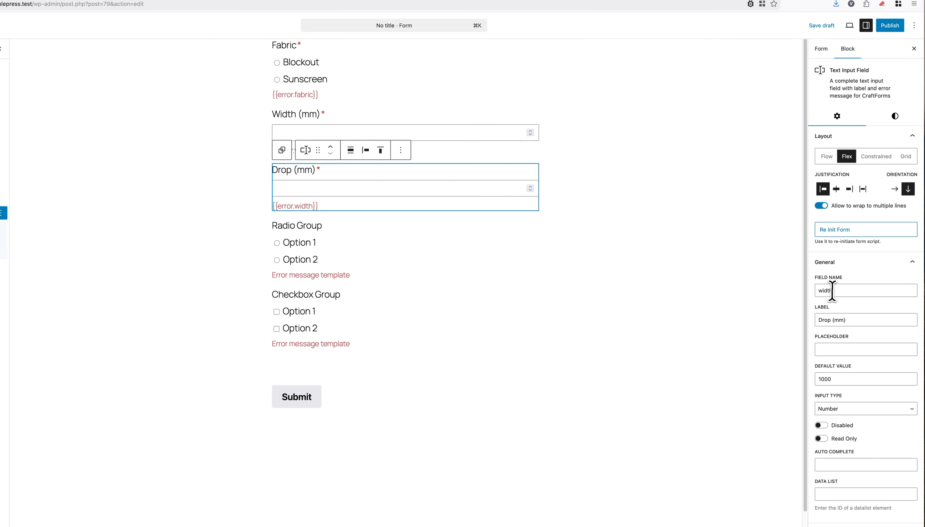
pyautogui.doubleClick(830, 290)
pyautogui.write('drop')
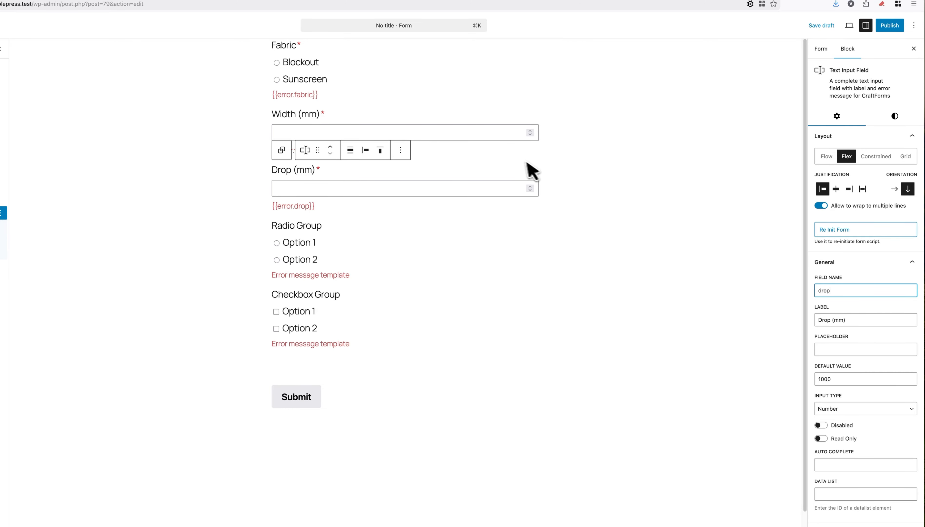
# - Convert the group holding the Width and Drop fields into a Row so they sit side by side
pyautogui.click(515, 162)
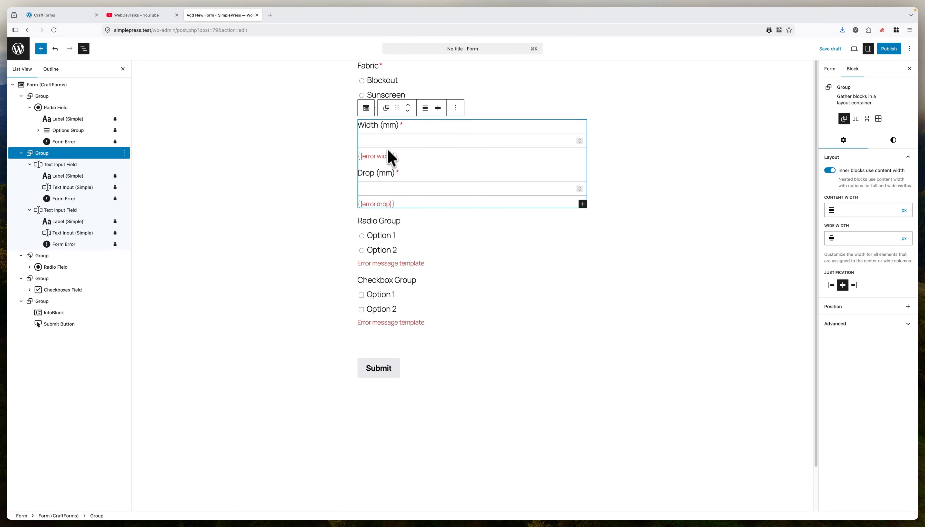
pyautogui.moveTo(411, 164)
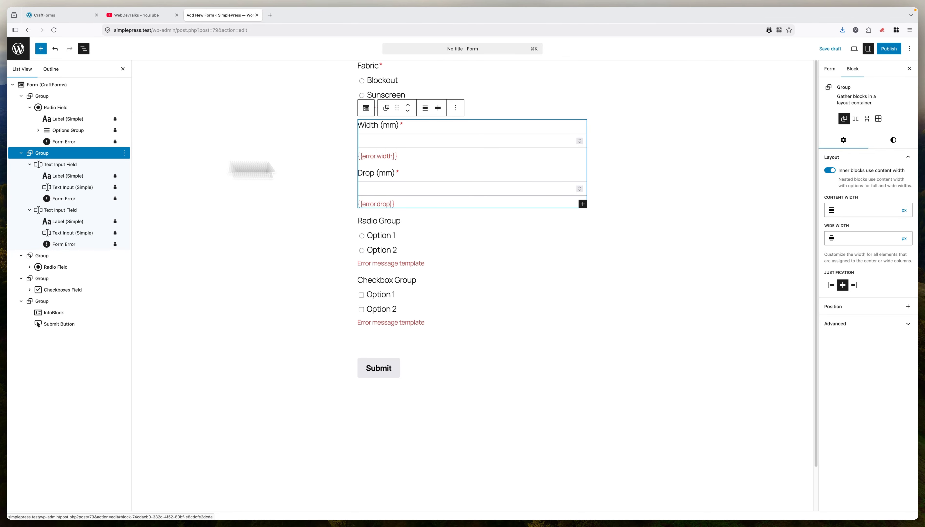
pyautogui.click(856, 118)
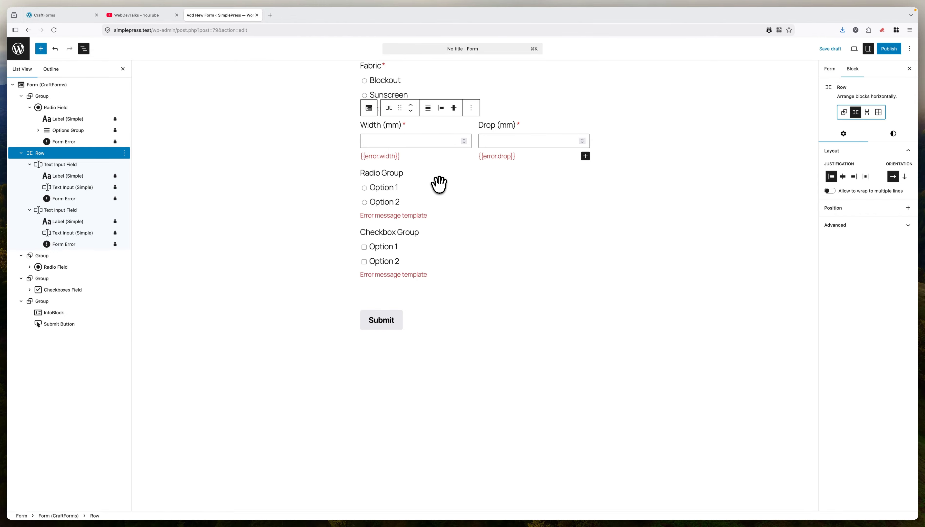
# - Check the Roller Blinds notes document for the next option and relabel the second radio group "Roll Direction"
pyautogui.click(418, 186)
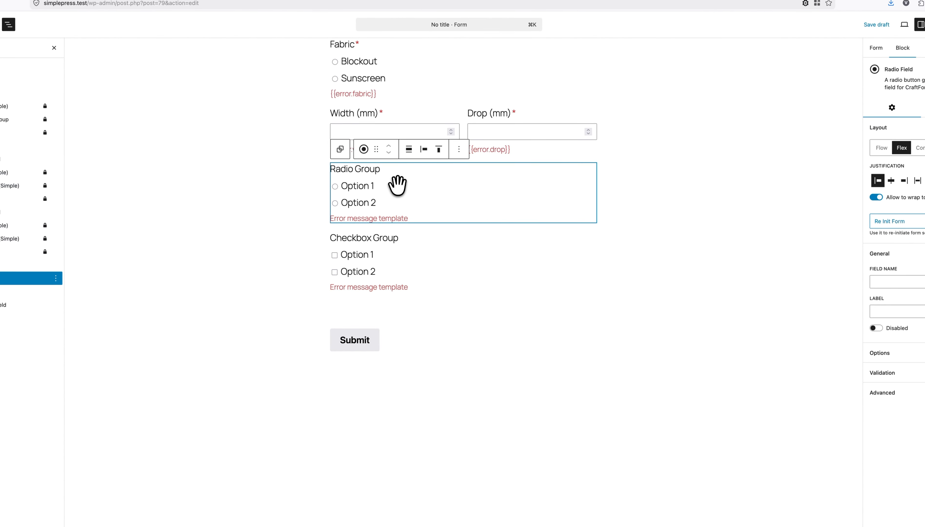
pyautogui.press('super+Tab')
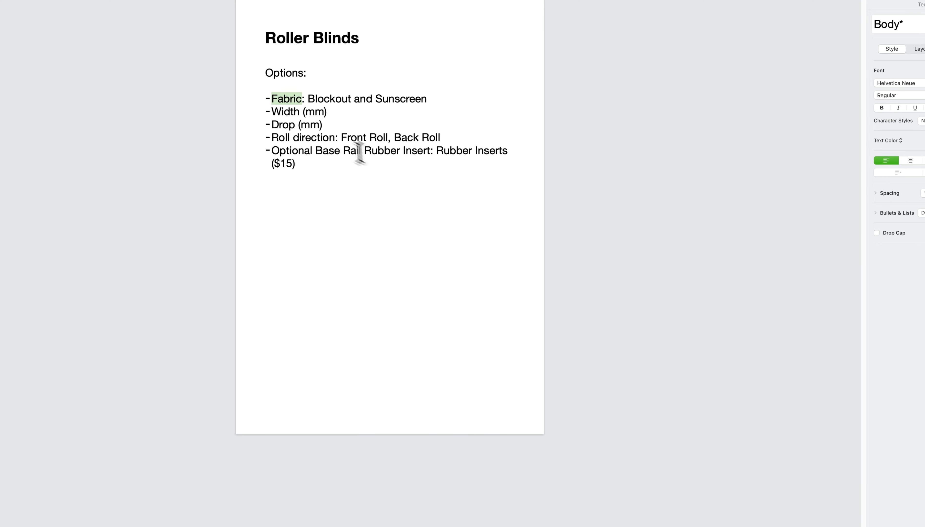
pyautogui.moveTo(335, 137); pyautogui.dragTo(274, 139)
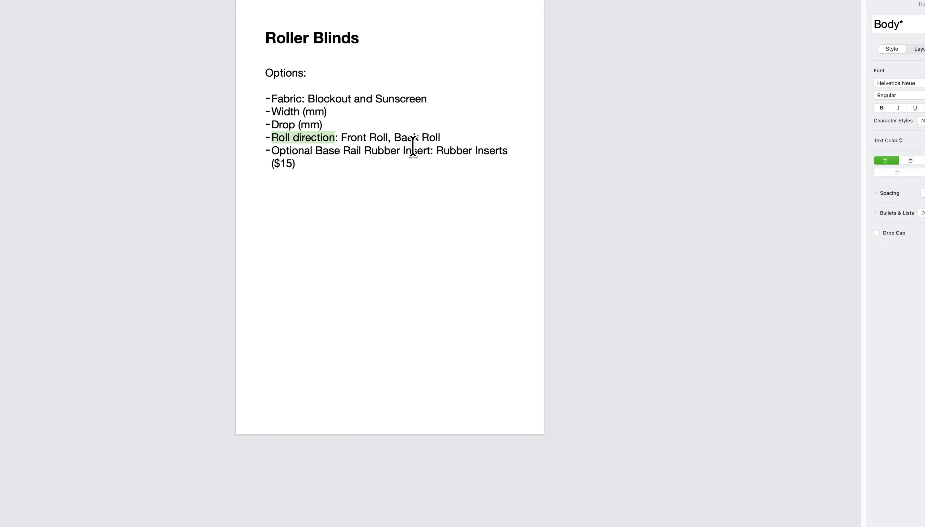
pyautogui.press('super+Tab')
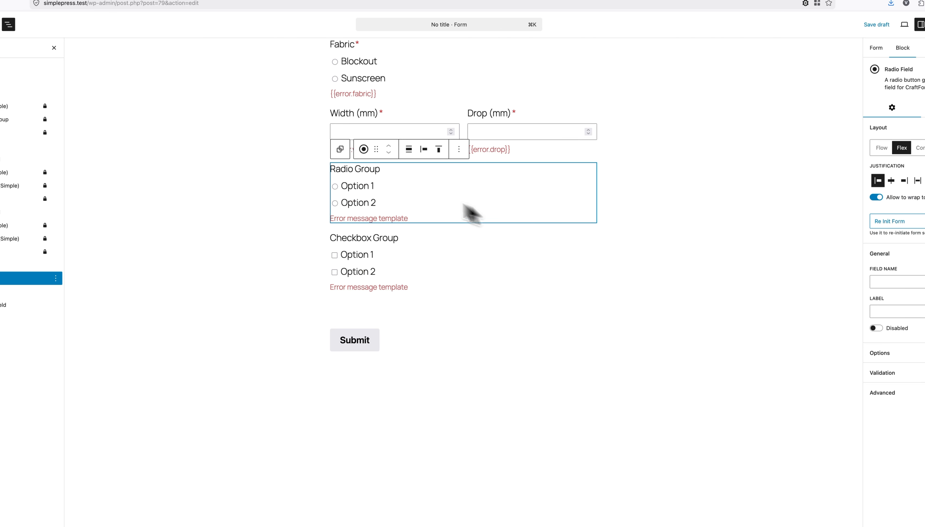
pyautogui.doubleClick(363, 170)
pyautogui.press('BackSpace')
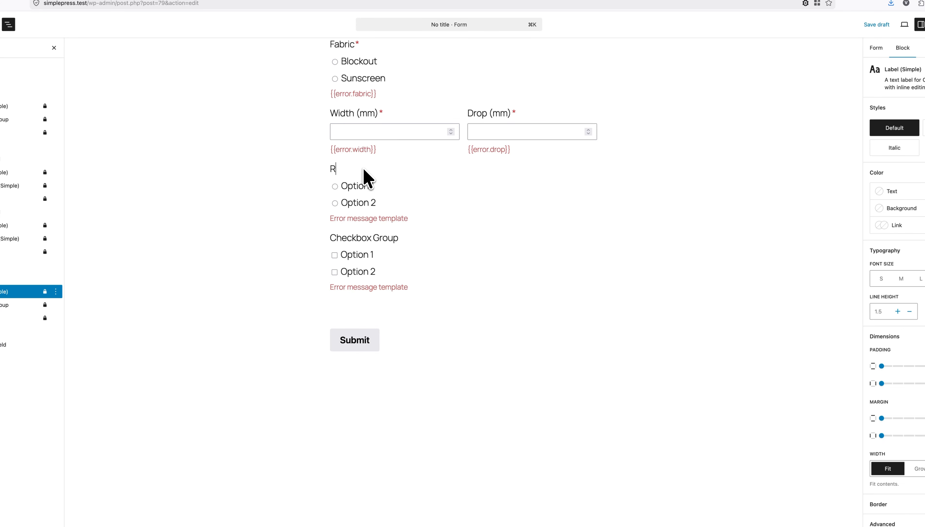
pyautogui.write('oll direction')
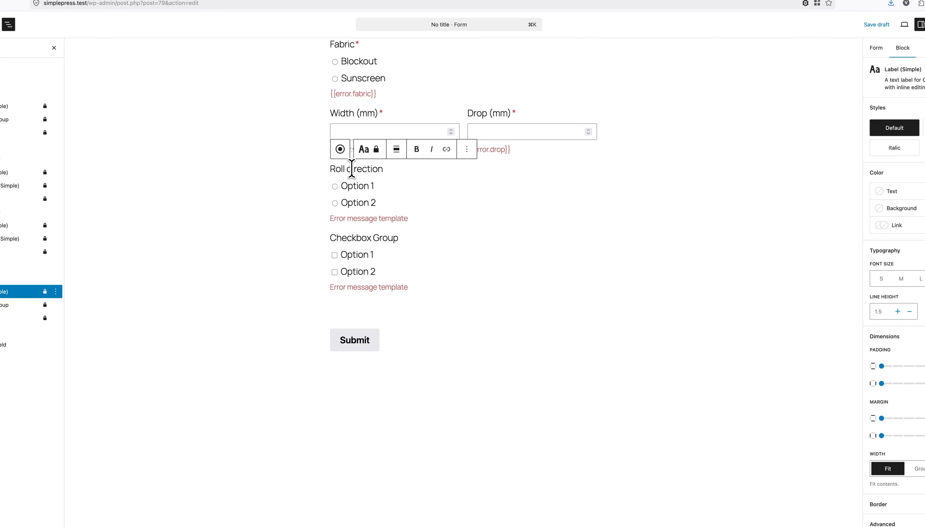
pyautogui.click(352, 169)
pyautogui.press('BackSpace')
pyautogui.write('D')
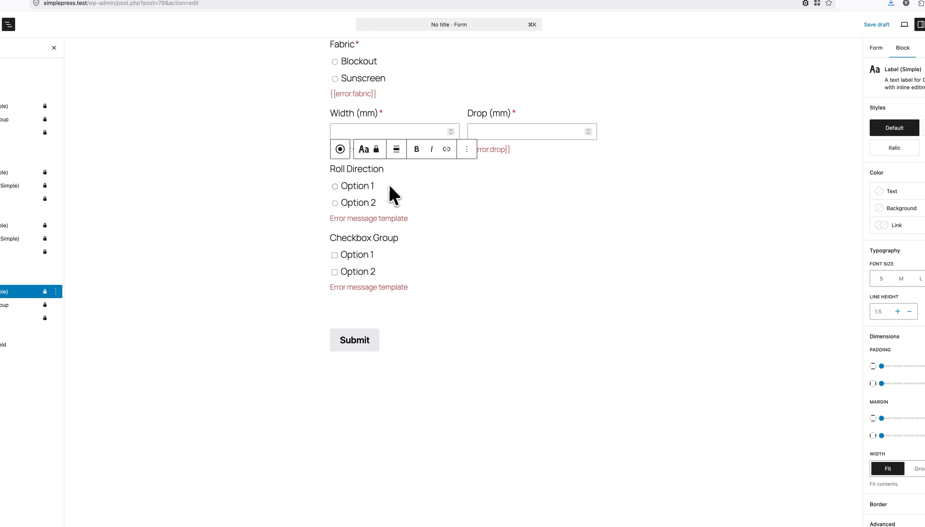
# - Set the Roll Direction radio field's name to "direction" and make the field required
pyautogui.click(395, 181)
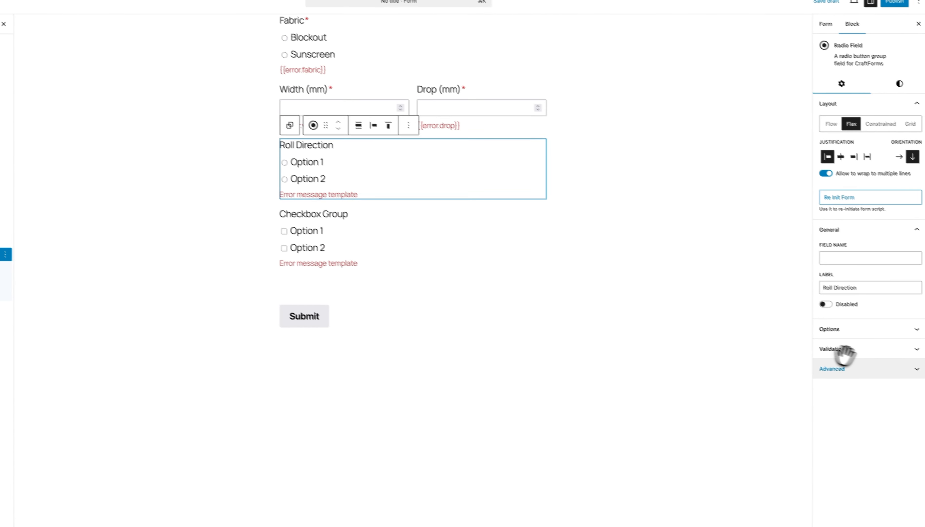
pyautogui.click(837, 254)
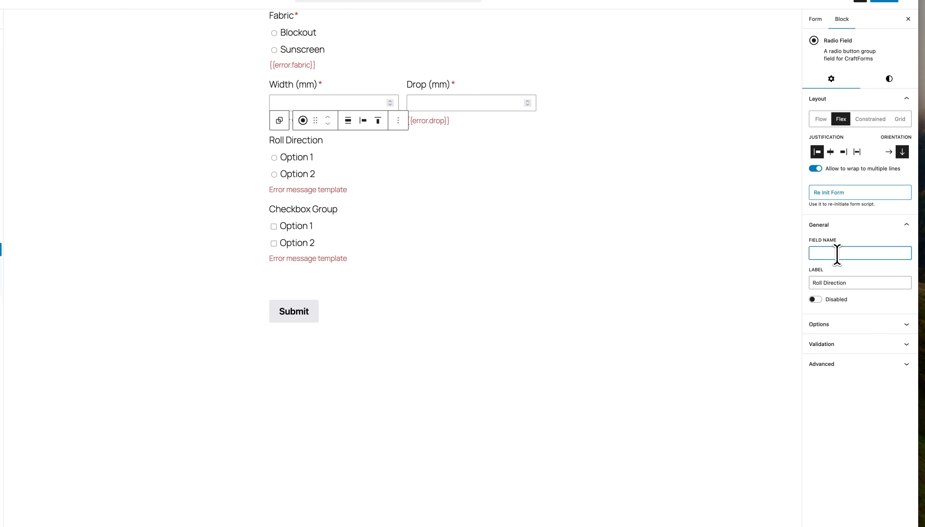
pyautogui.write('direction')
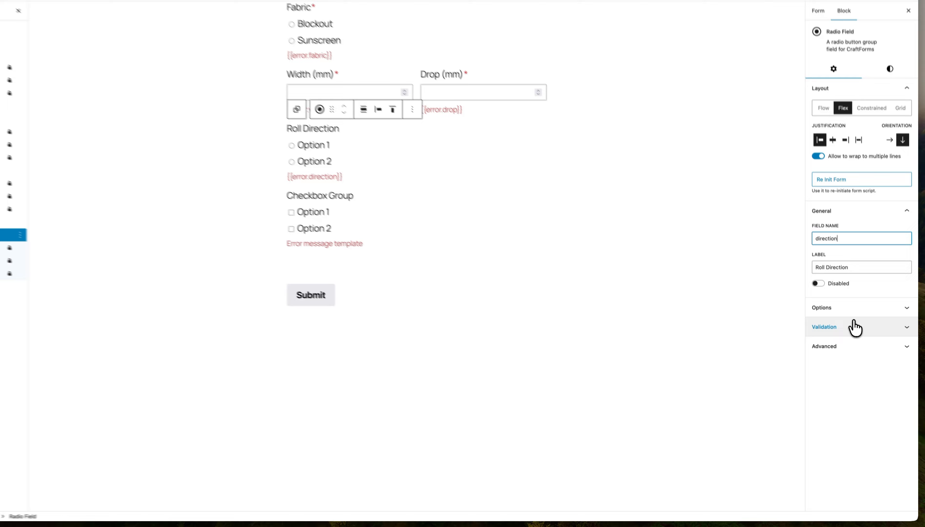
pyautogui.click(855, 328)
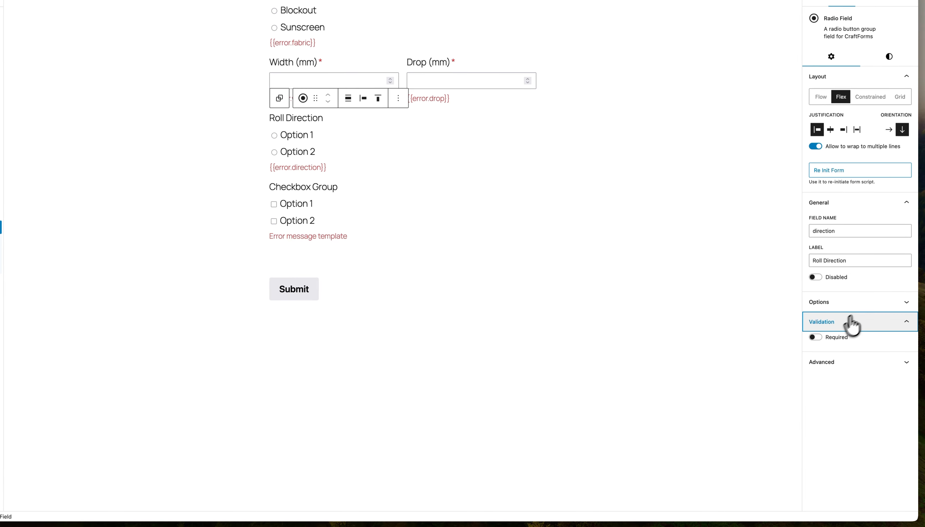
pyautogui.click(818, 342)
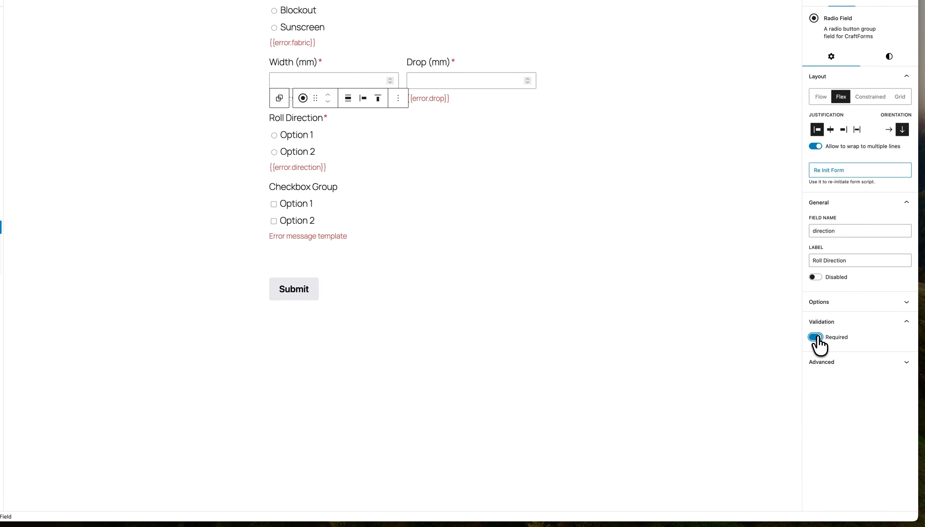
# - Remove the placeholder options Option 1 and Option 2 from the Roll Direction field
pyautogui.click(827, 302)
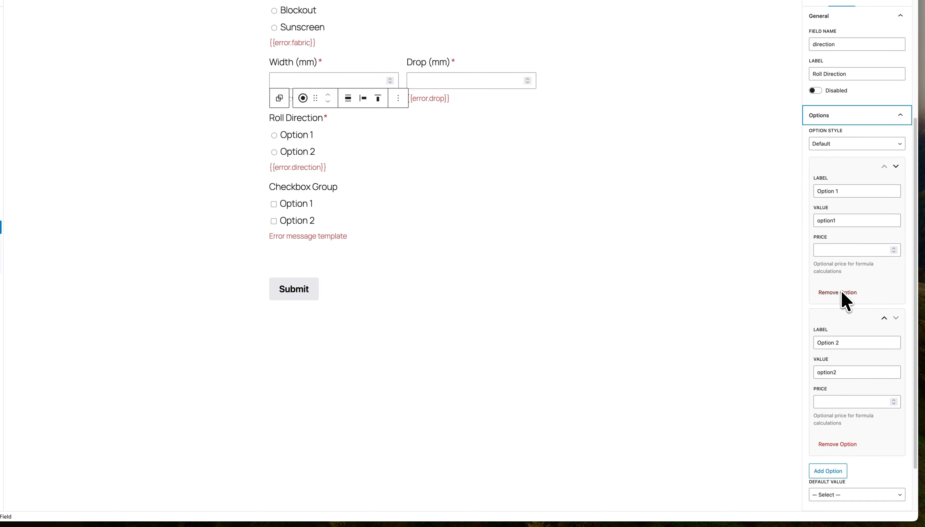
pyautogui.click(843, 445)
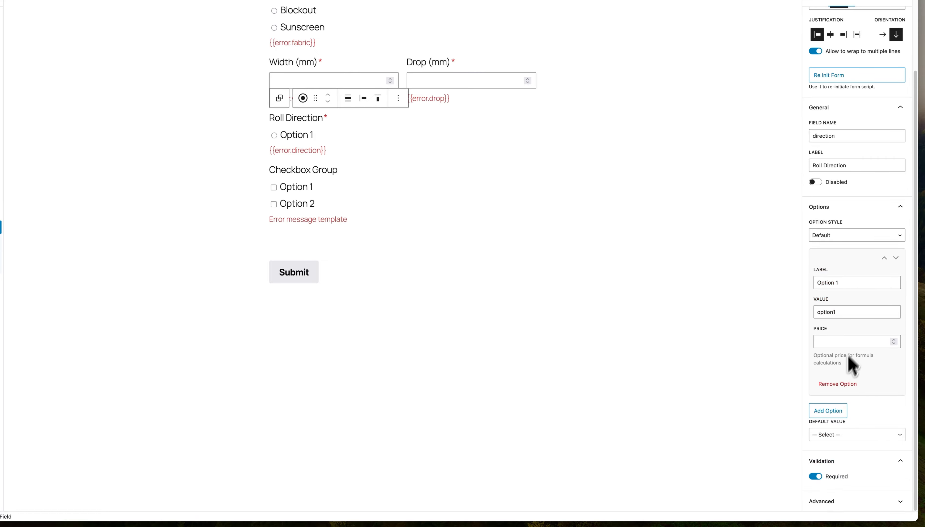
pyautogui.click(838, 385)
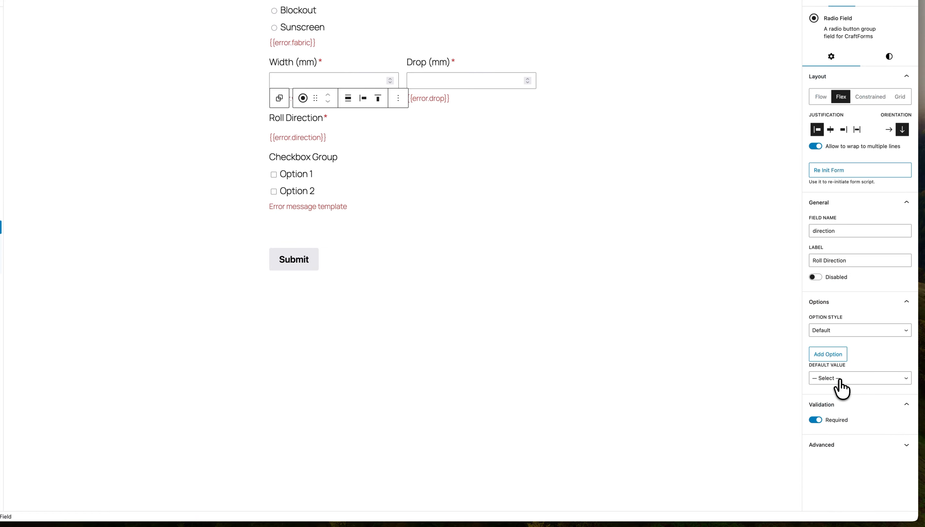
# - Add a Roll Direction option labelled "Front Roll", copied from the Roller Blinds notes document, with the value "front-roll"
pyautogui.click(828, 355)
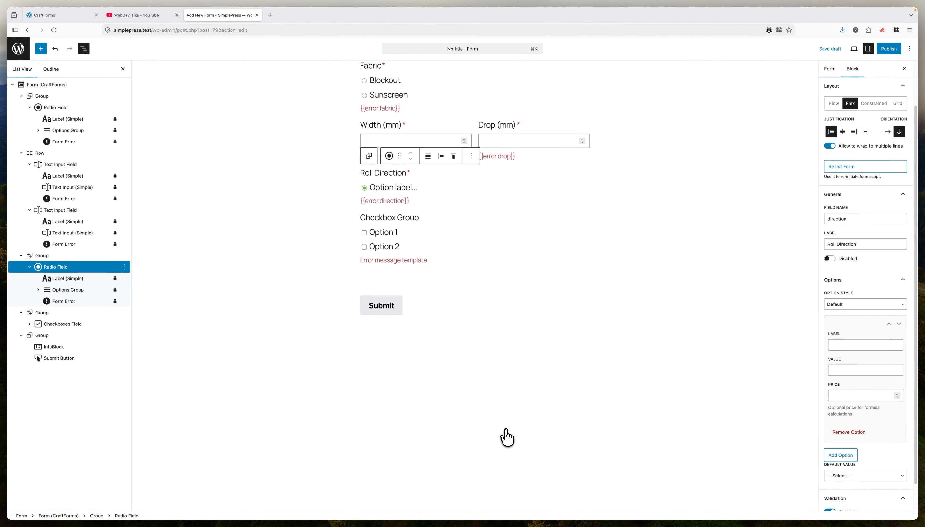
pyautogui.press('super+Tab')
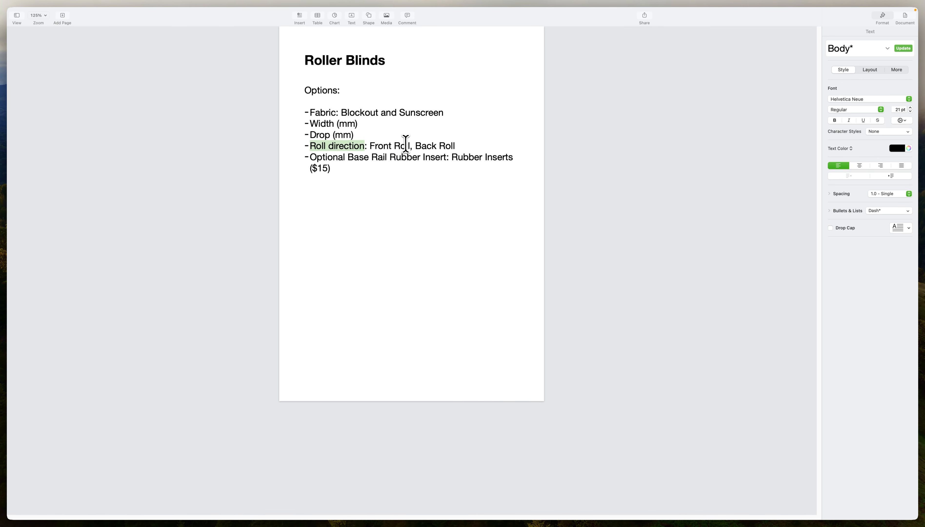
pyautogui.moveTo(411, 145); pyautogui.dragTo(369, 145)
pyautogui.hotkey('ctrl', 'c')
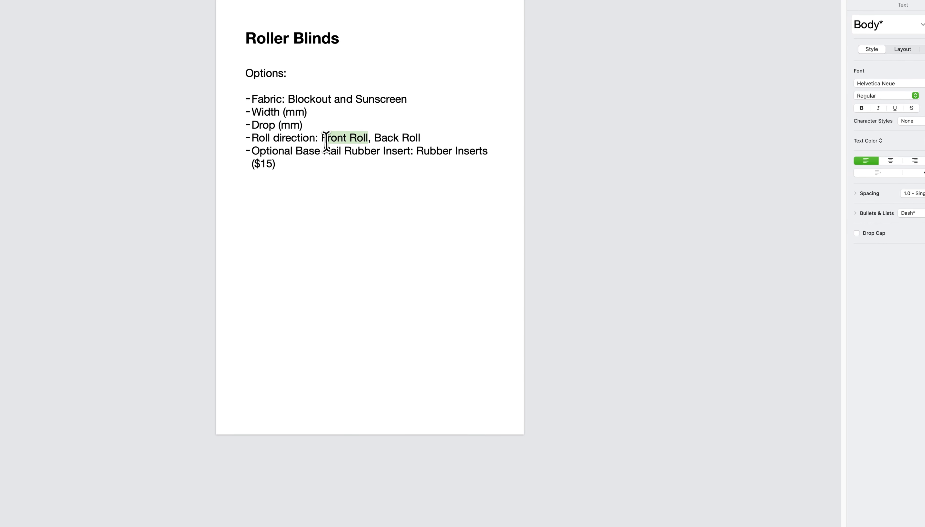
pyautogui.press('super+Tab')
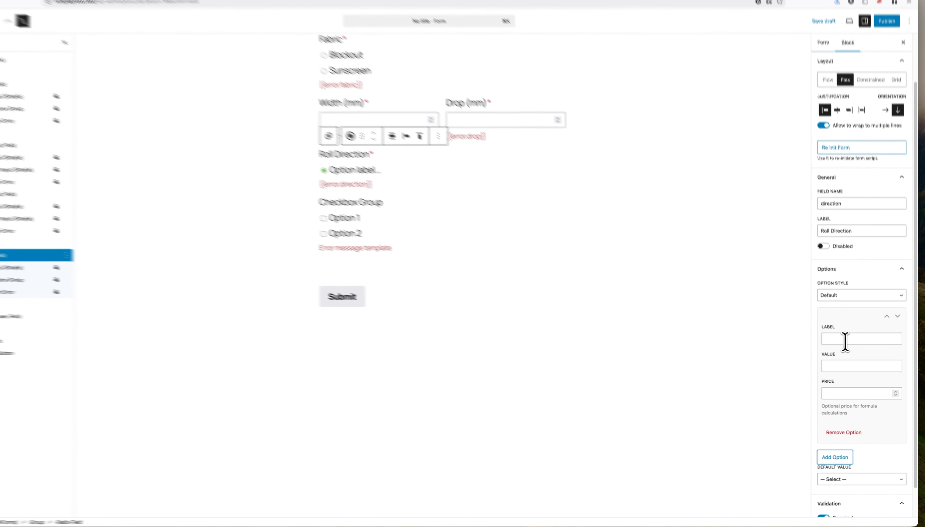
pyautogui.click(845, 339)
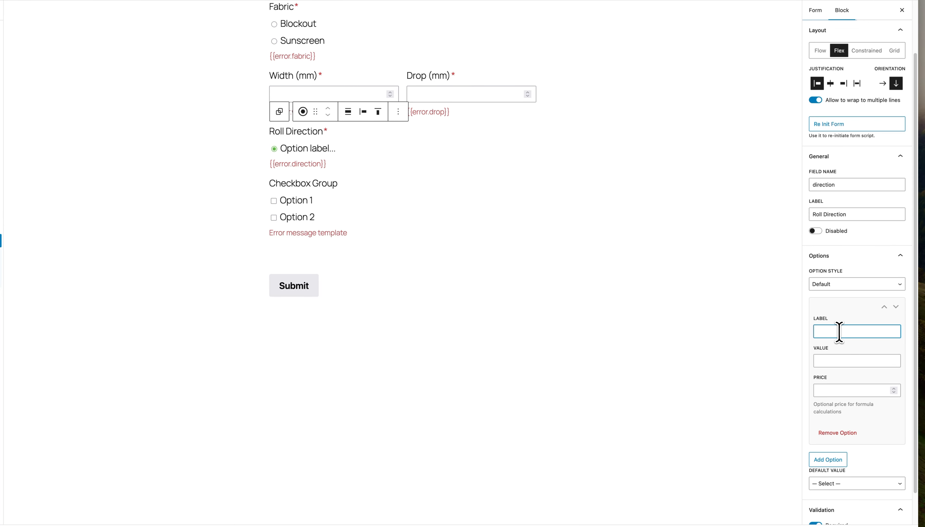
pyautogui.write('Front Roll')
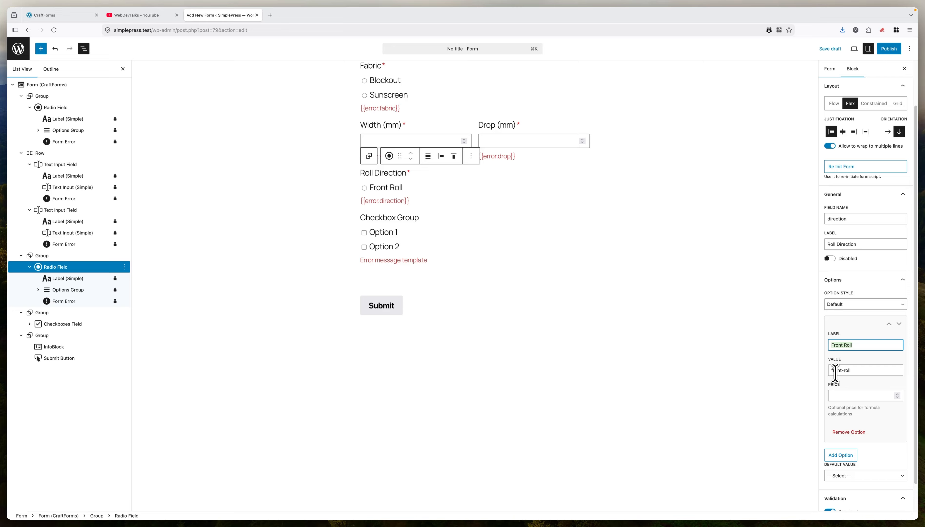
pyautogui.click(855, 371)
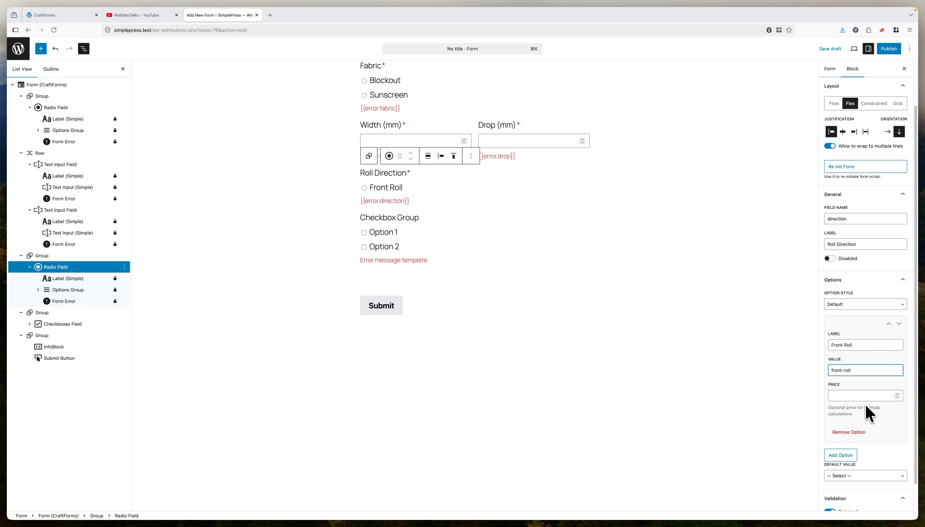
# - Add a second Roll Direction option labelled "Back Roll" with the value "back-roll", and make Front Roll the default value
pyautogui.click(841, 456)
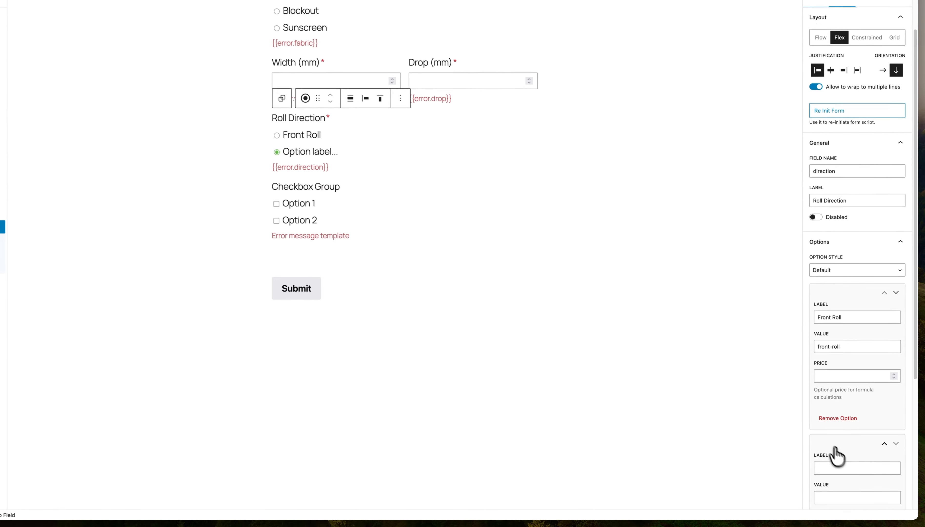
pyautogui.click(845, 469)
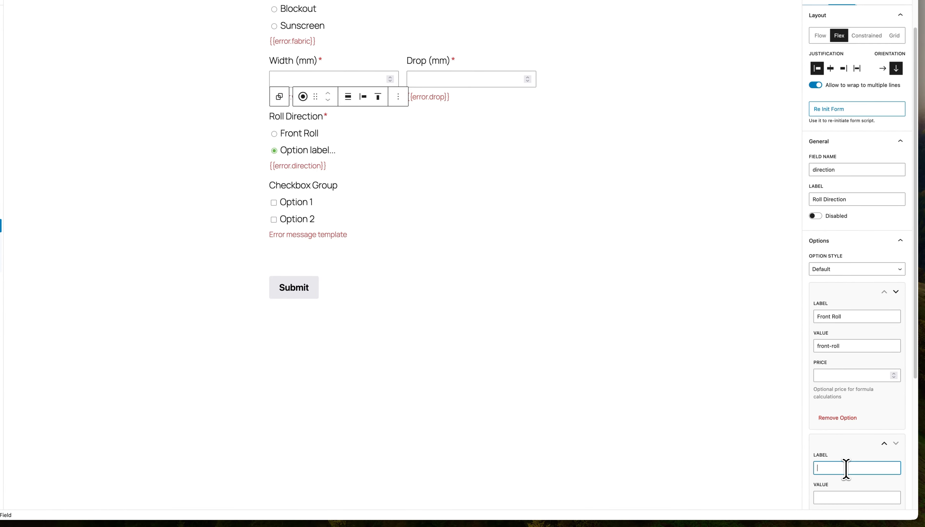
pyautogui.hotkey('ctrl', 'v')
pyautogui.scroll(-5, 845, 404)
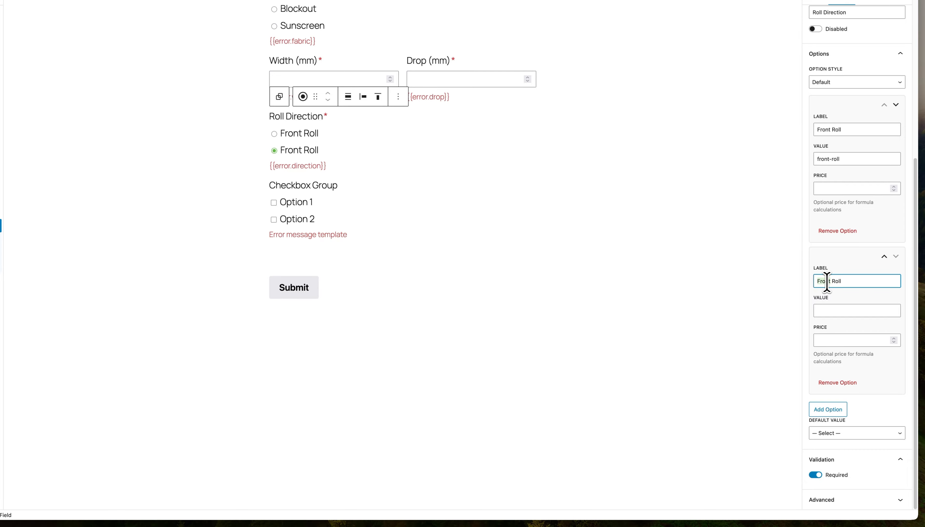
pyautogui.write('Back')
pyautogui.press('Tab')
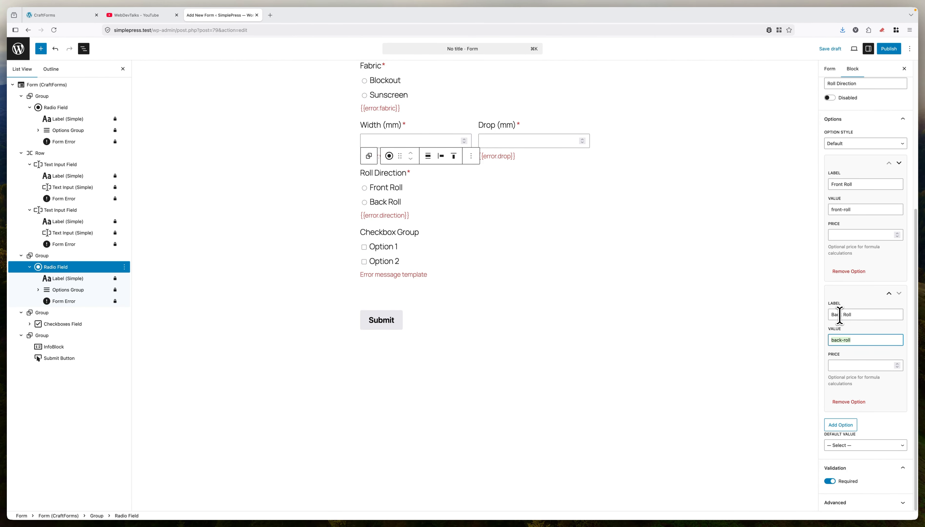
pyautogui.press('Tab')
pyautogui.press('Tab')
pyautogui.press('Tab')
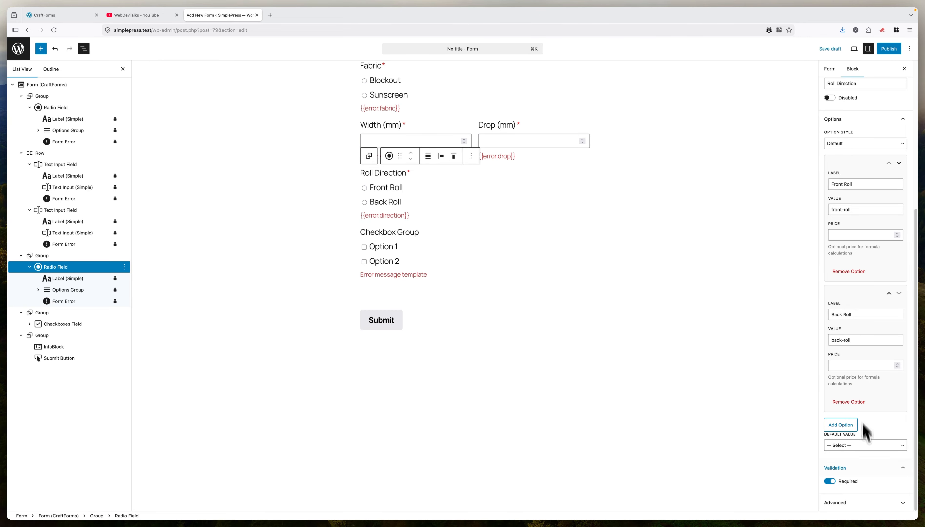
pyautogui.click(845, 453)
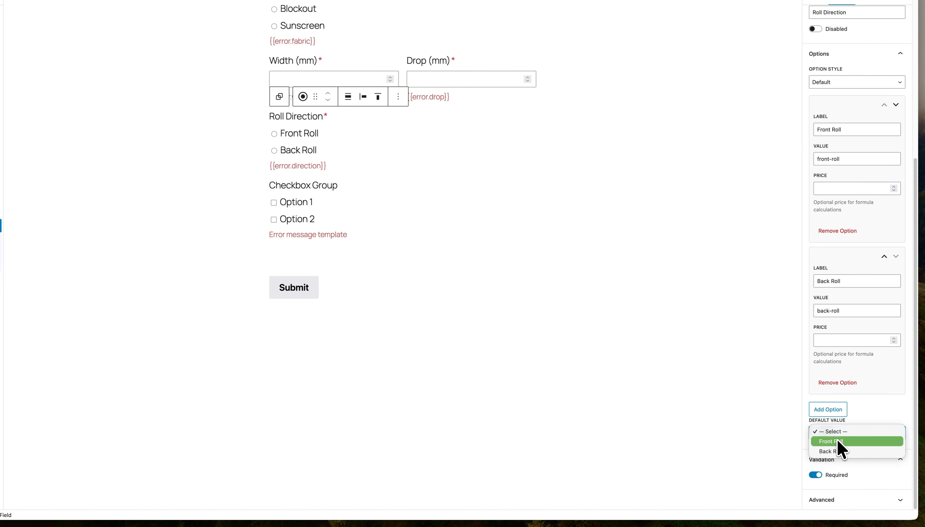
pyautogui.click(841, 442)
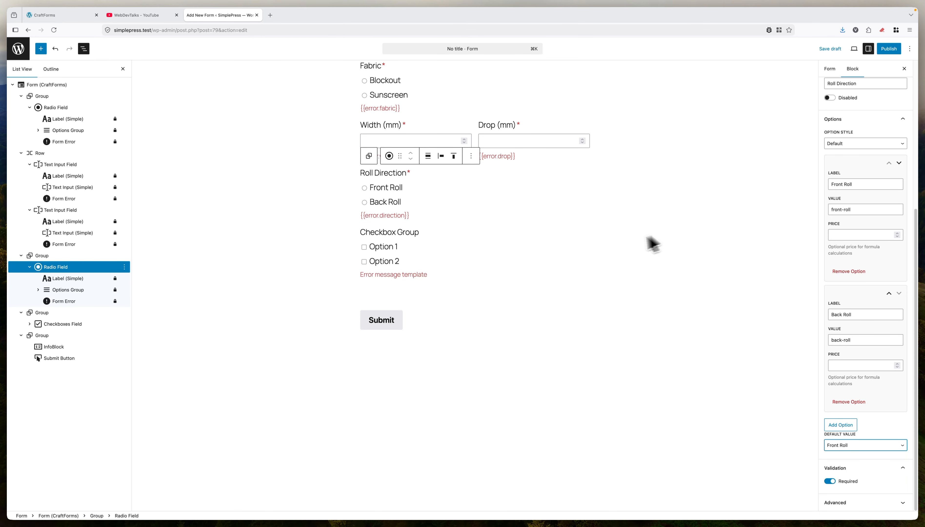
# - Relabel the checkbox group "Optional Base Rail Rubber Insert", copying the text from the Roller Blinds notes document
pyautogui.click(415, 232)
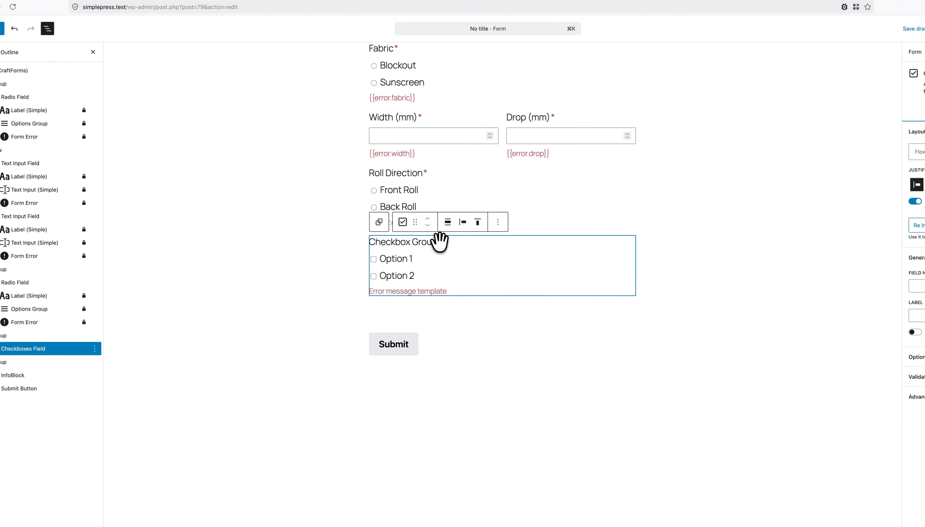
pyautogui.press('super+Tab')
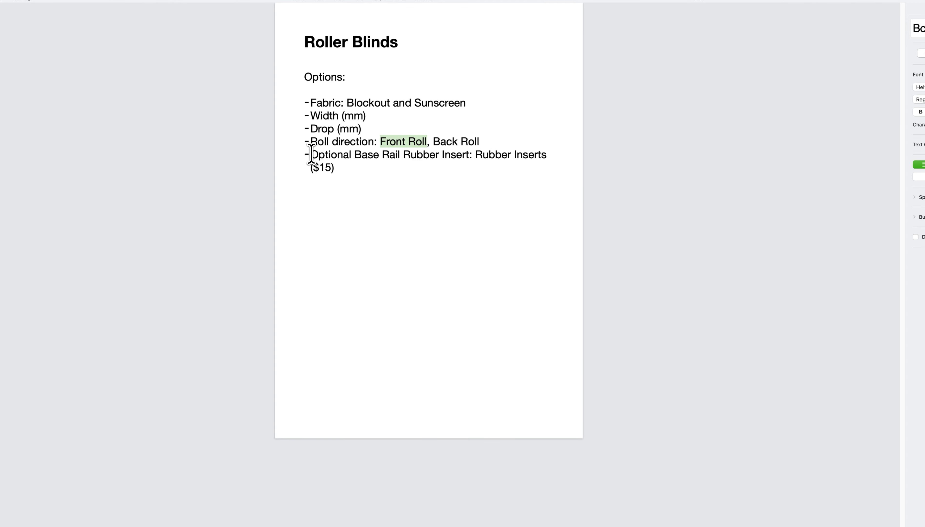
pyautogui.moveTo(310, 155); pyautogui.dragTo(471, 154)
pyautogui.press('super+c')
pyautogui.press('super+Tab')
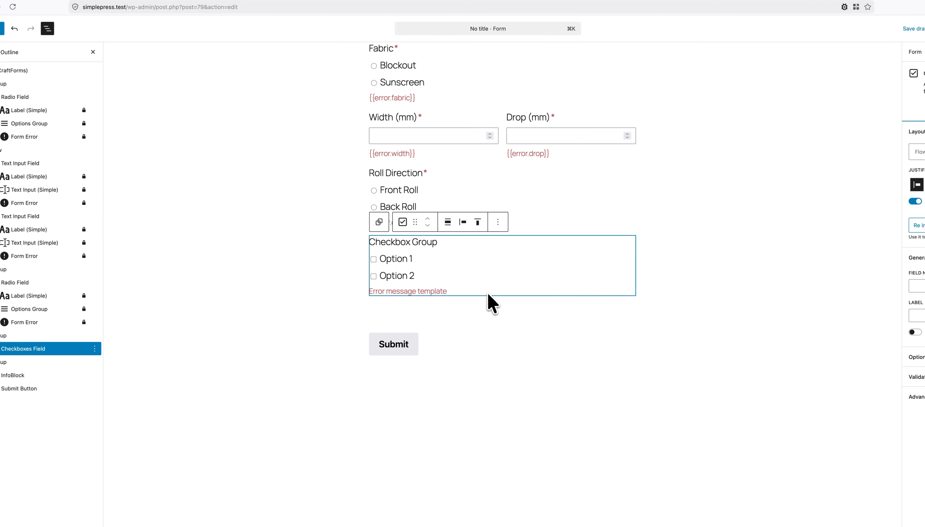
pyautogui.doubleClick(421, 241)
pyautogui.press('BackSpace')
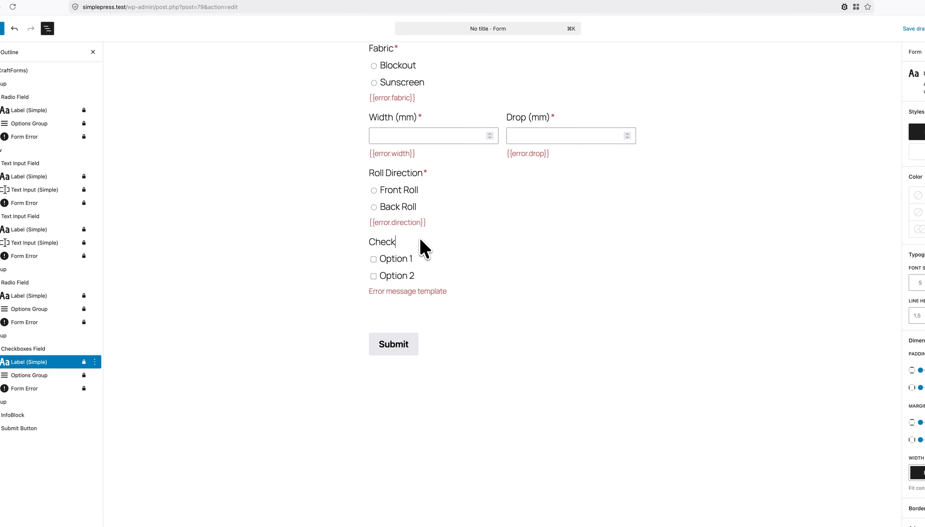
pyautogui.press('BackSpace')
pyautogui.press('super+v')
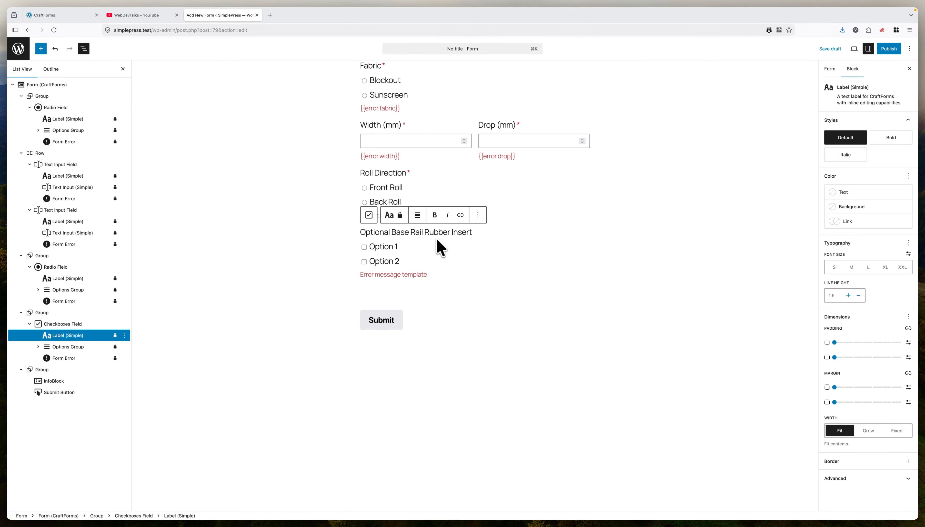
# - Remove the placeholder options Option 1 and Option 2 from the Optional Base Rail Rubber Insert checkboxes field
pyautogui.click(424, 248)
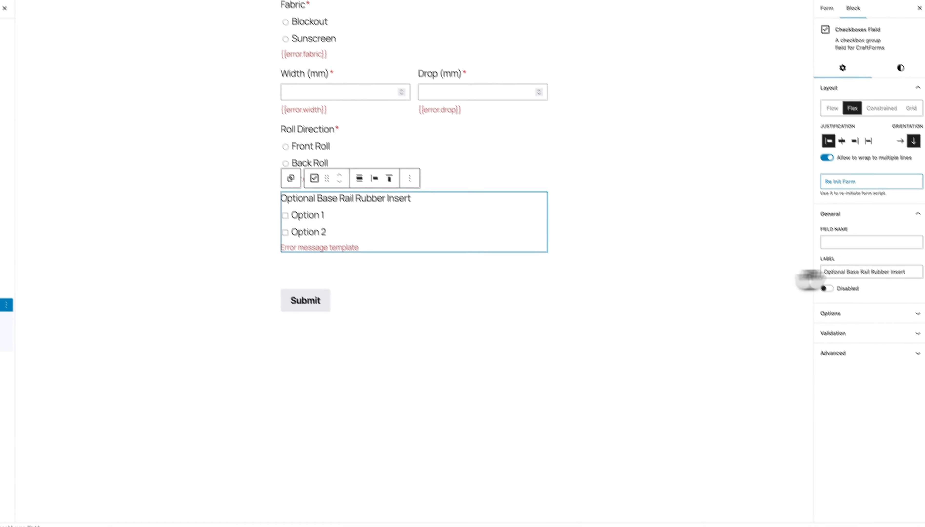
pyautogui.click(878, 315)
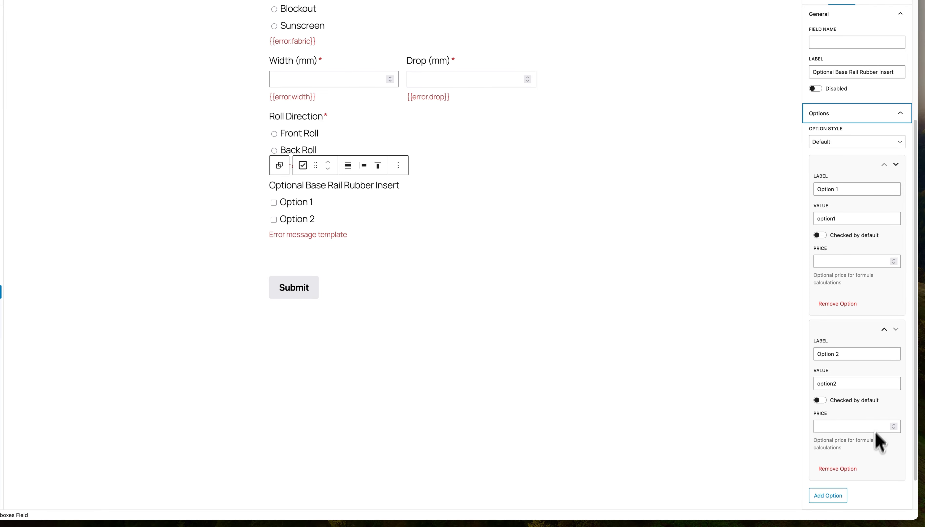
pyautogui.click(839, 469)
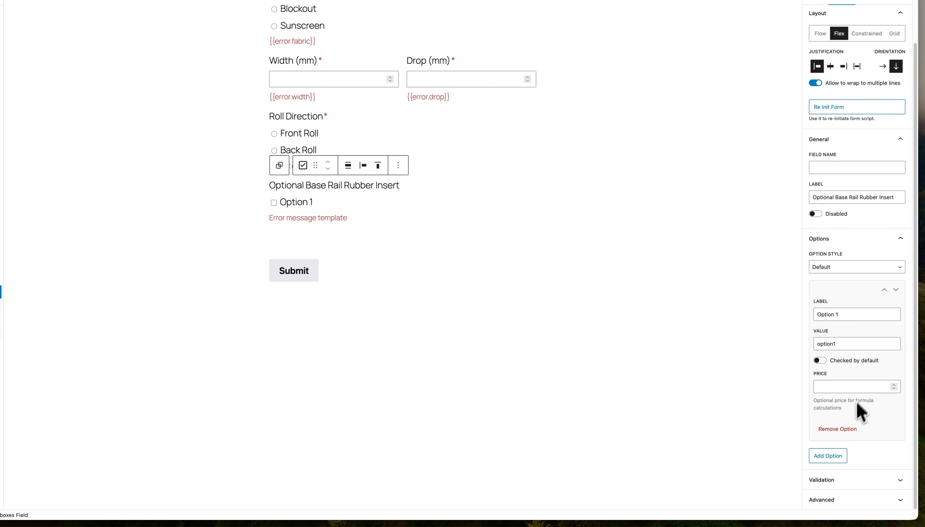
pyautogui.click(841, 429)
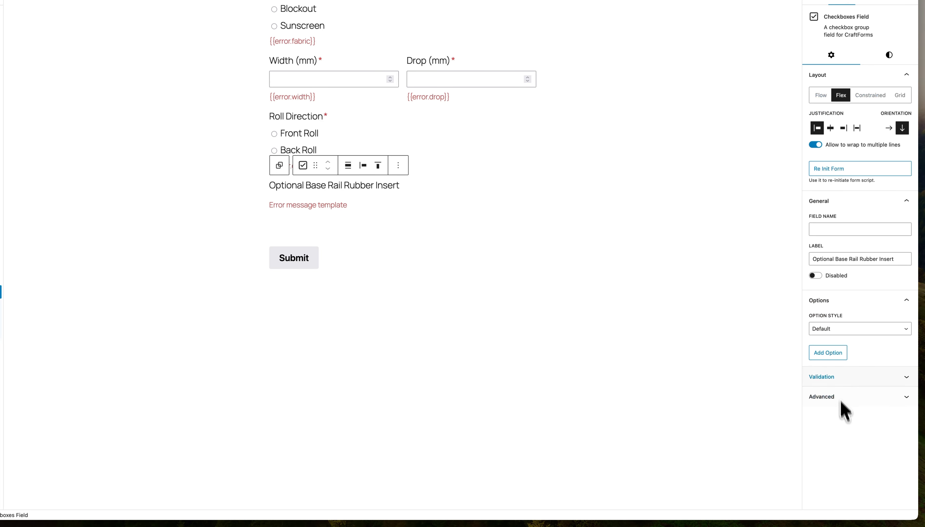
# - Add a checkbox option labelled "Rubber Inserts ($15)", copying the label from the Roller Blinds notes document
pyautogui.click(829, 353)
pyautogui.press('super+Tab')
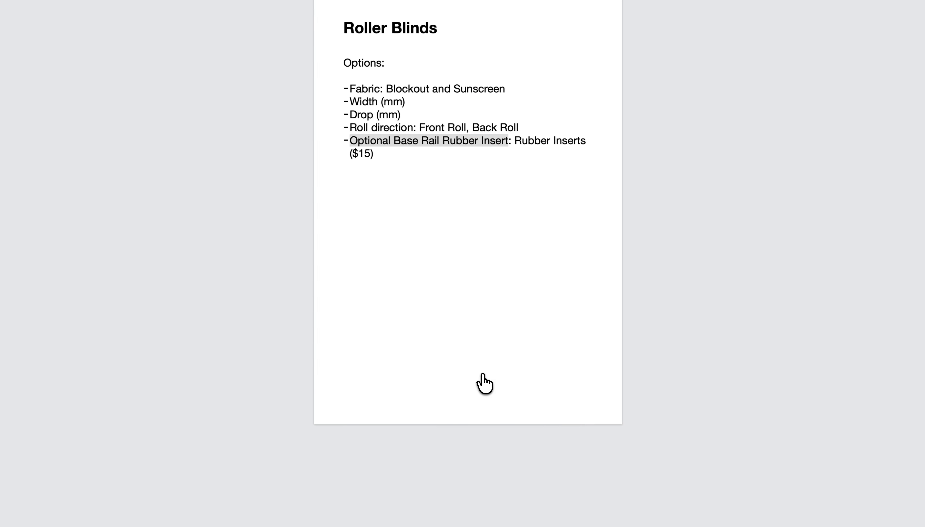
pyautogui.moveTo(431, 141); pyautogui.dragTo(294, 160)
pyautogui.press('super+c')
pyautogui.press('super+Tab')
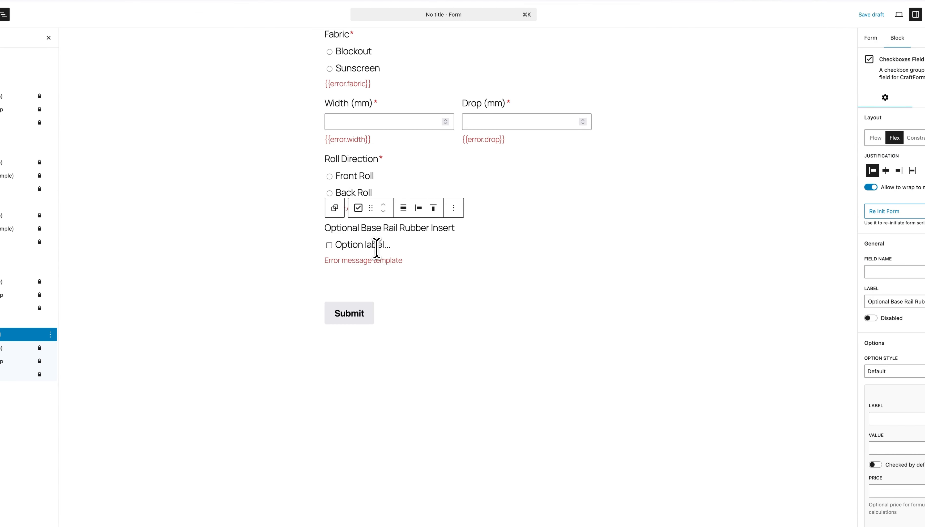
pyautogui.click(898, 421)
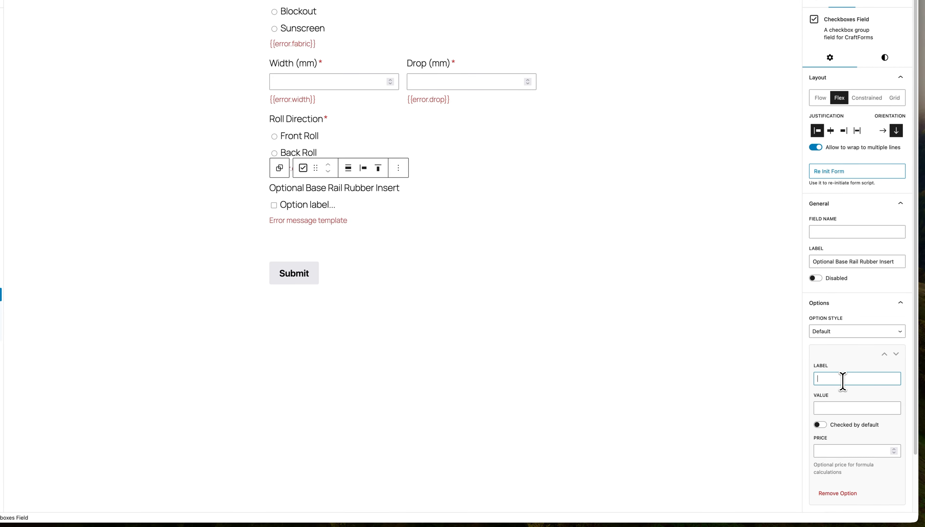
pyautogui.press('super+v')
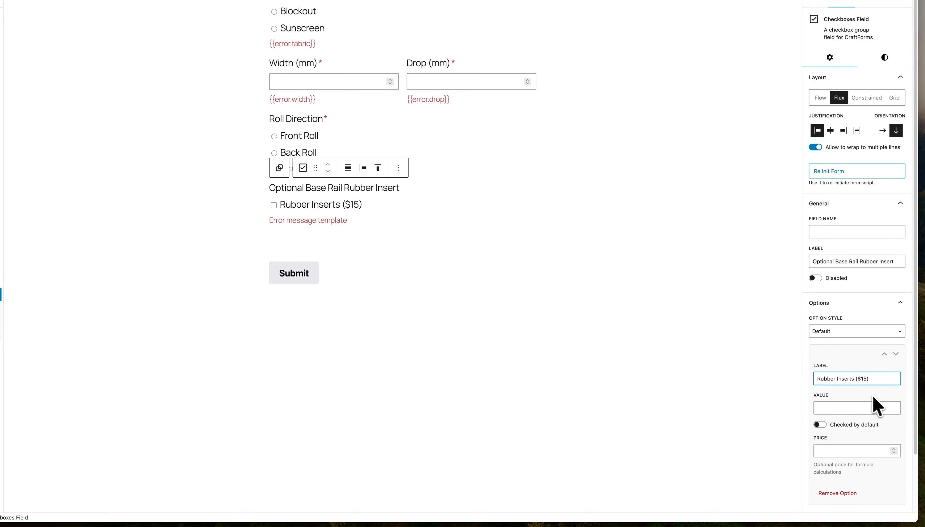
# - Give the Rubber Inserts ($15) option the value "rubber-inserts" and a price of 15
pyautogui.click(873, 408)
pyautogui.write('rubber-inserts-15')
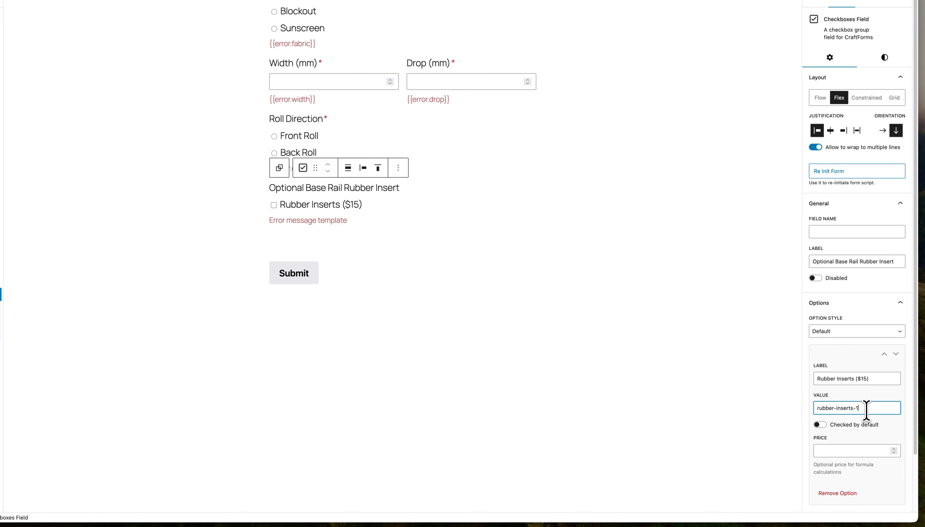
pyautogui.moveTo(860, 409); pyautogui.dragTo(804, 407)
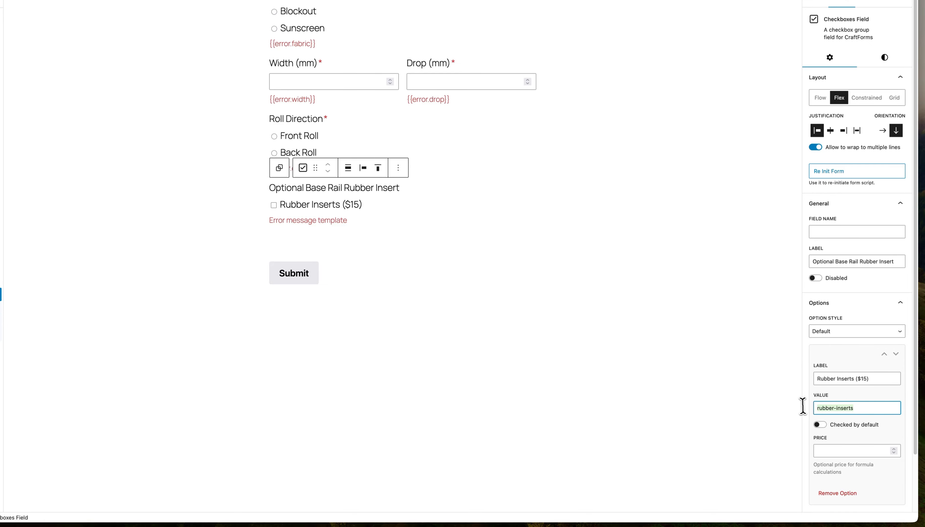
pyautogui.click(847, 392)
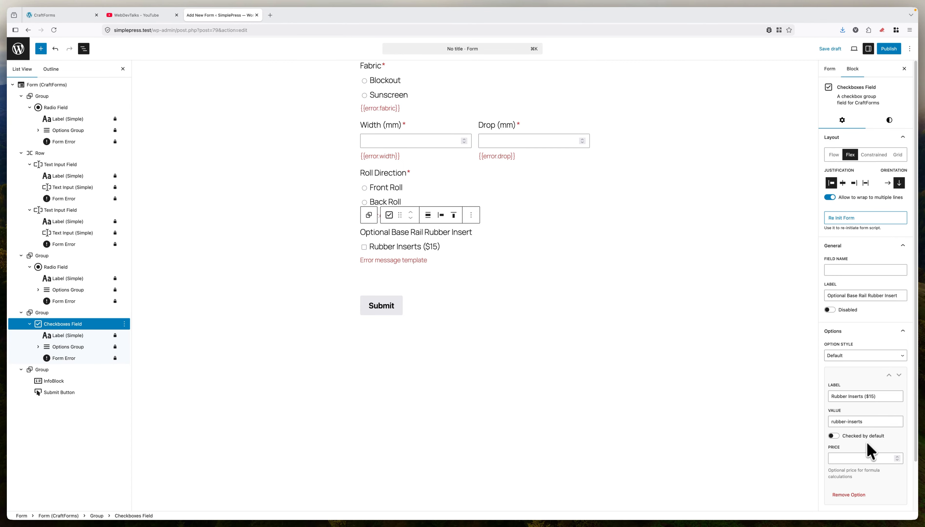
pyautogui.click(854, 457)
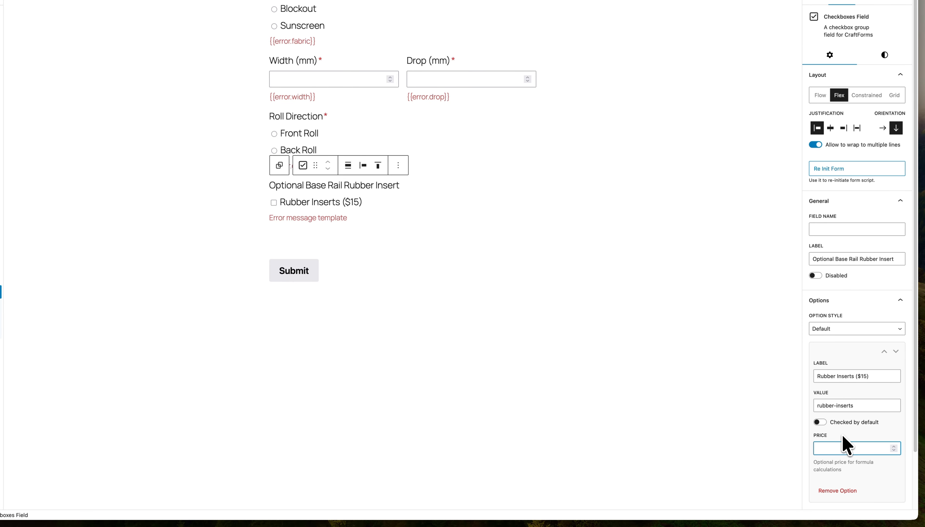
pyautogui.scroll(-3, 836, 437)
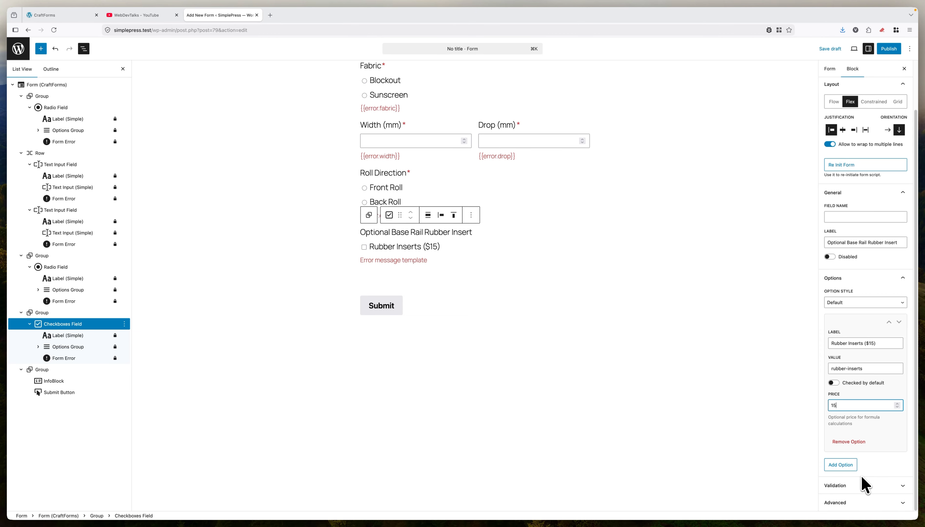
# - Set the field name of the Optional Base Rail Rubber Insert checkboxes to "rubber"
pyautogui.click(864, 485)
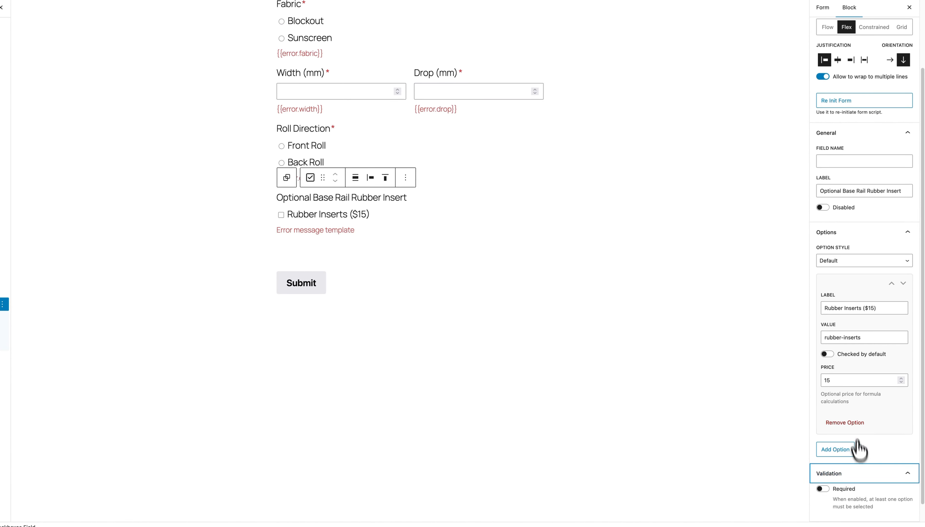
pyautogui.scroll(3, 857, 446)
pyautogui.click(840, 243)
pyautogui.write('rubber')
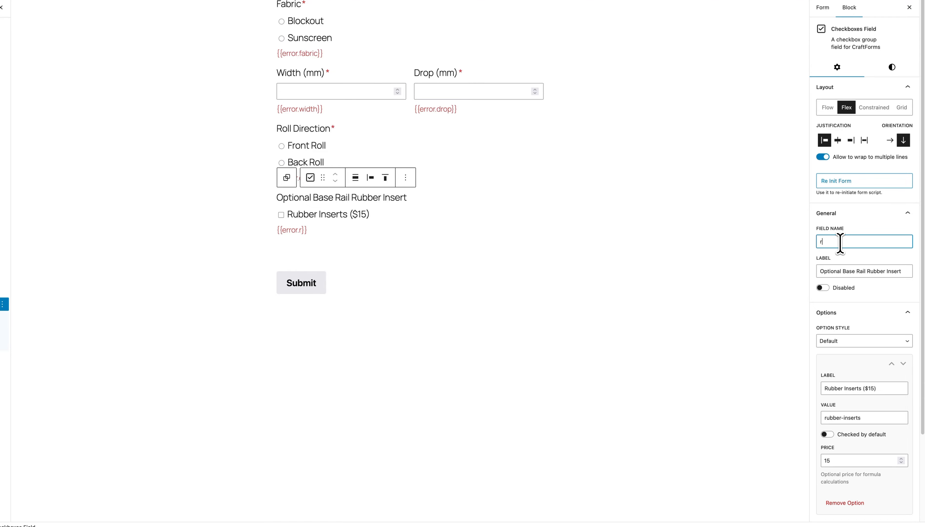
pyautogui.click(596, 257)
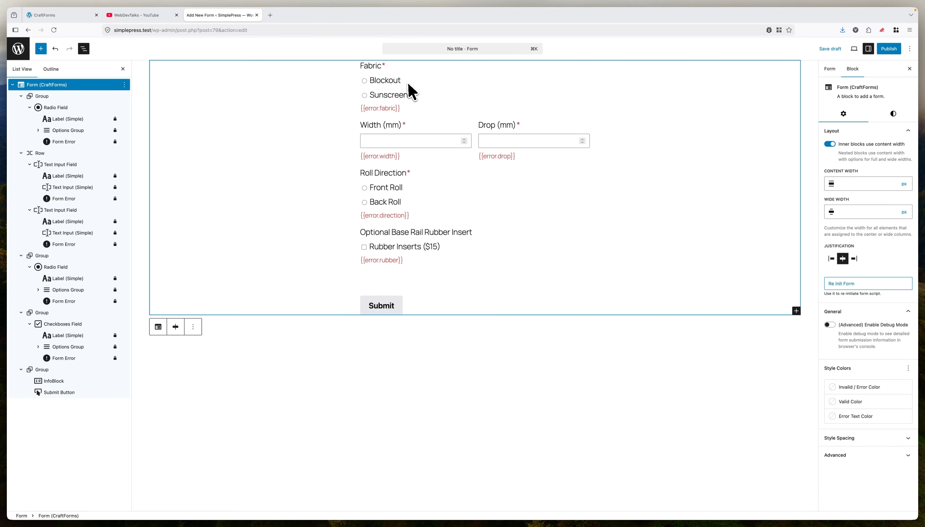
# - Change the option style of the Fabric radio field to Image Swatches
pyautogui.click(393, 75)
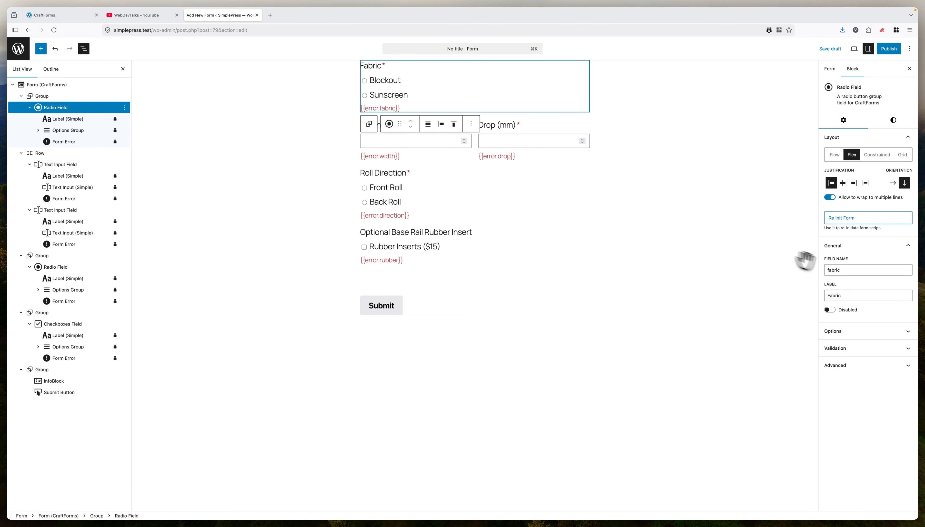
pyautogui.click(856, 331)
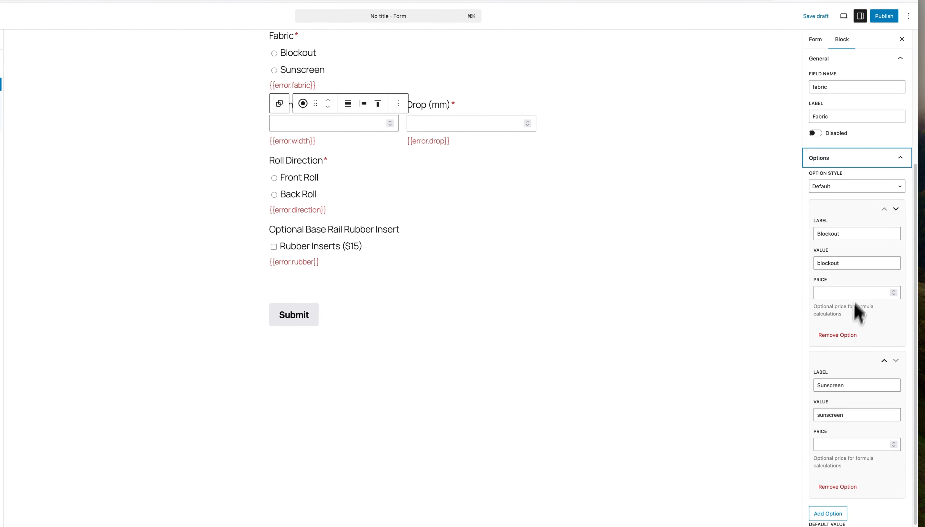
pyautogui.click(839, 187)
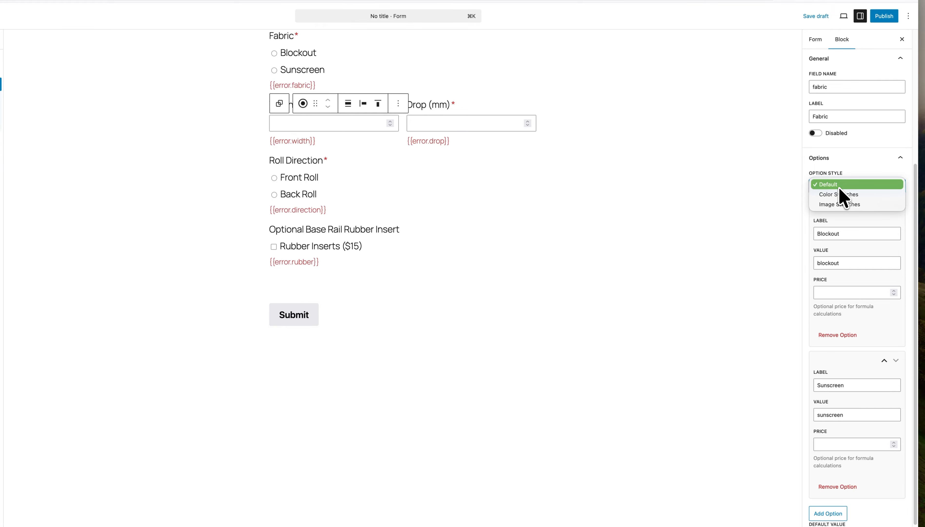
pyautogui.click(844, 204)
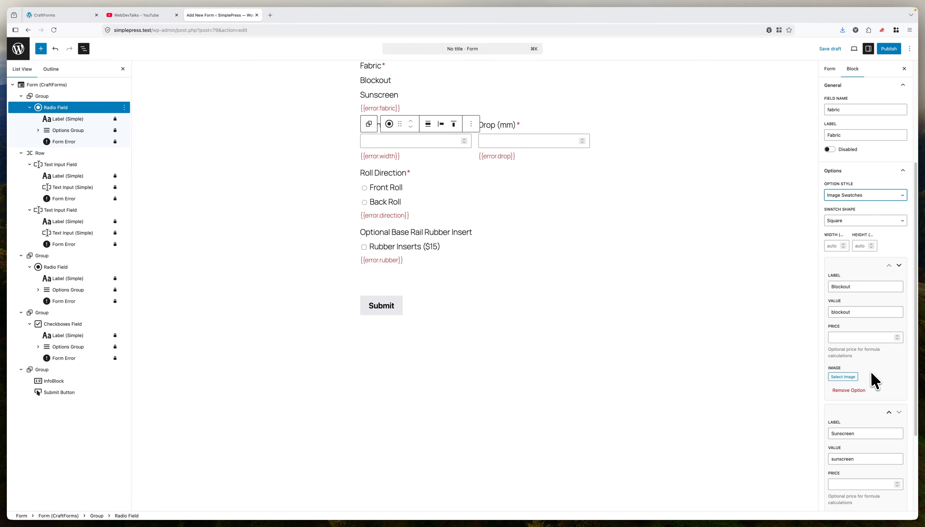
# - Assign the blockout.png image from the media library to the Blockout fabric option
pyautogui.click(840, 377)
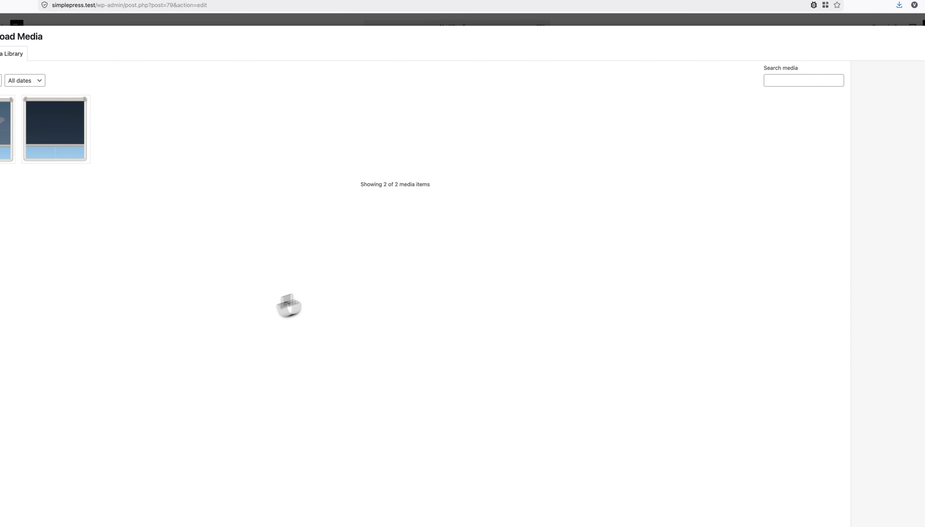
pyautogui.click(899, 44)
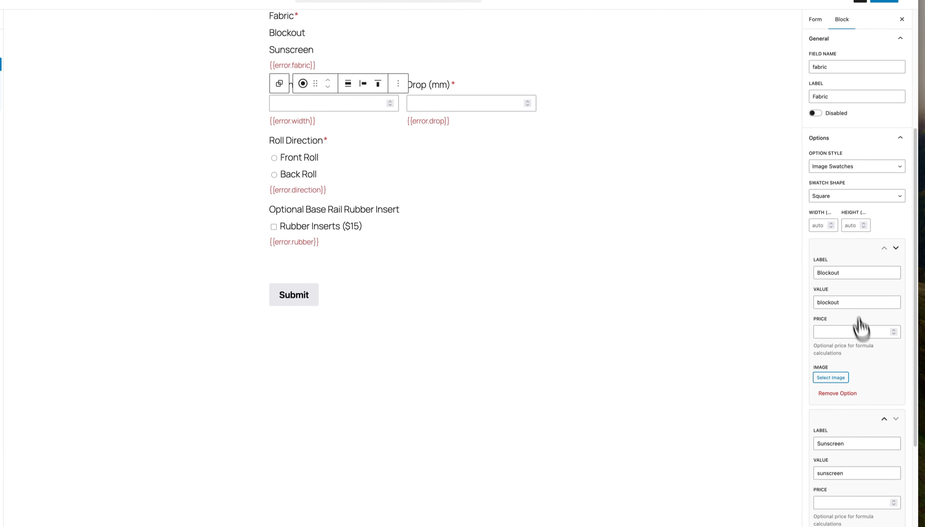
pyautogui.click(831, 373)
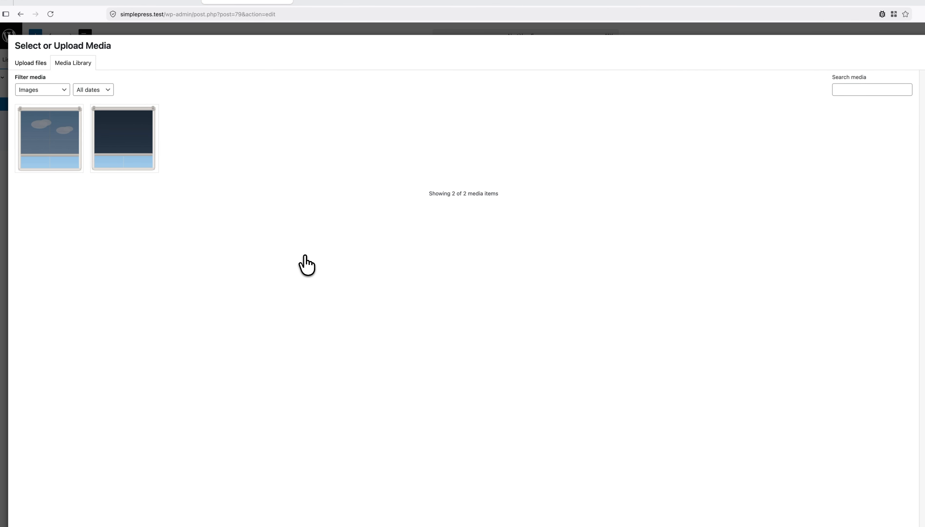
pyautogui.click(134, 151)
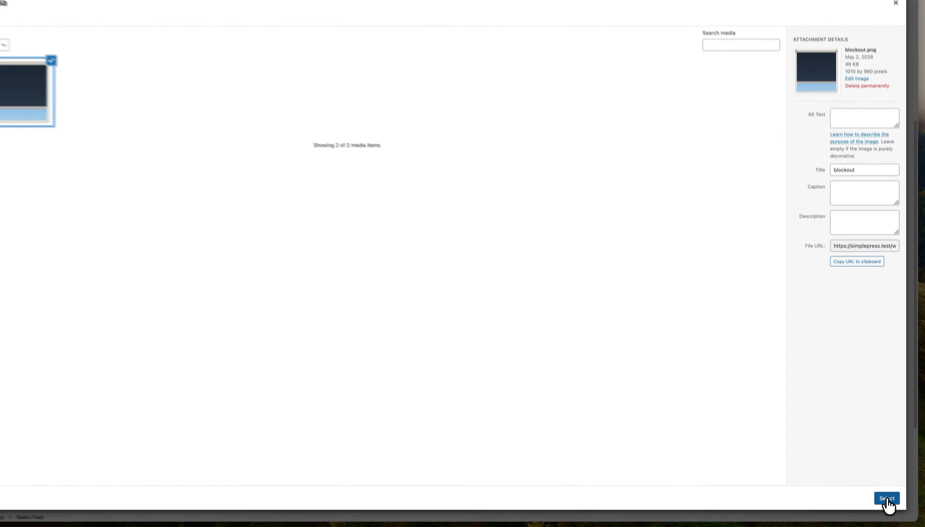
pyautogui.click(887, 499)
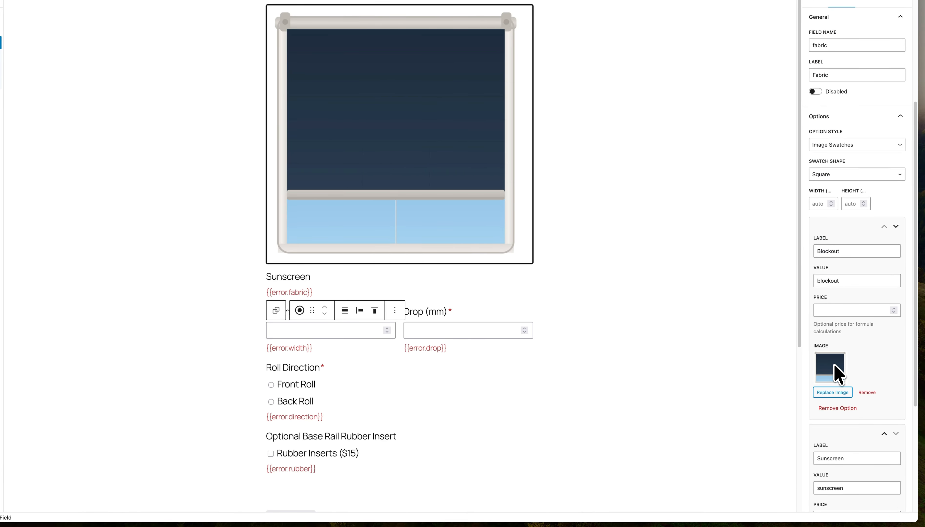
# - Assign the sunscreen.png image from the media library to the Sunscreen fabric option
pyautogui.scroll(-5, 856, 367)
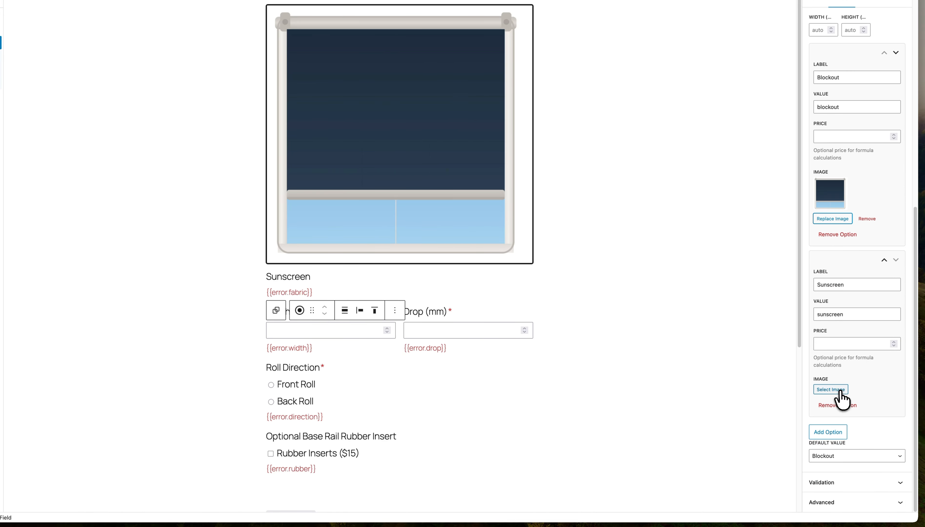
pyautogui.click(840, 391)
pyautogui.click(56, 145)
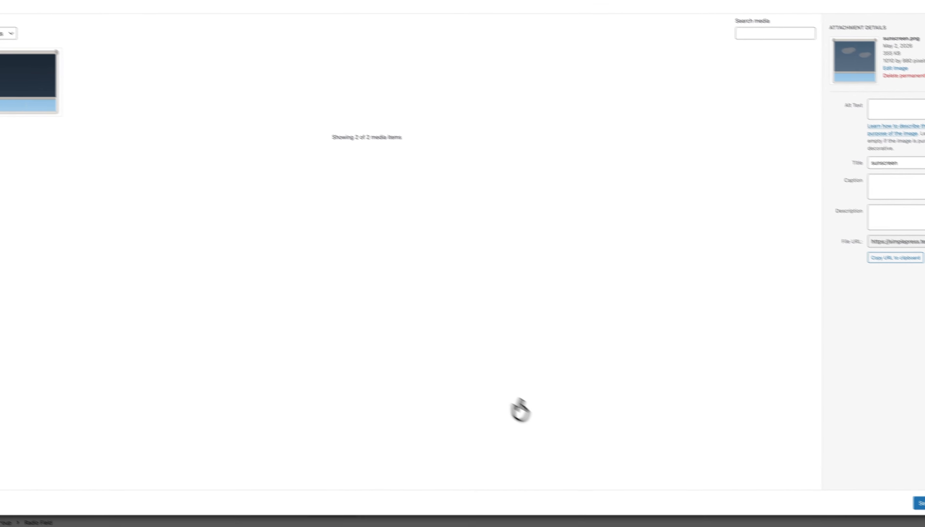
pyautogui.click(920, 503)
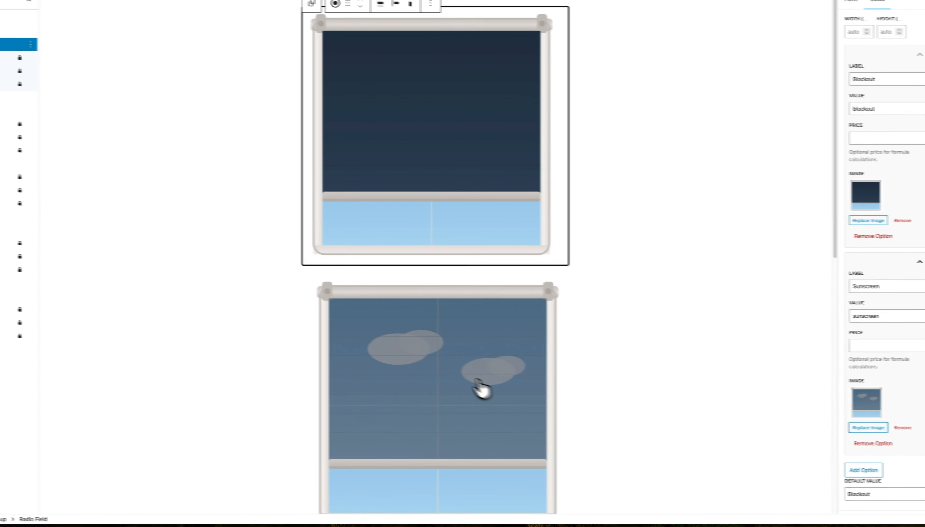
# - Set the width of the Fabric image swatches to 200, leaving the height on auto
pyautogui.scroll(-5, 548, 341)
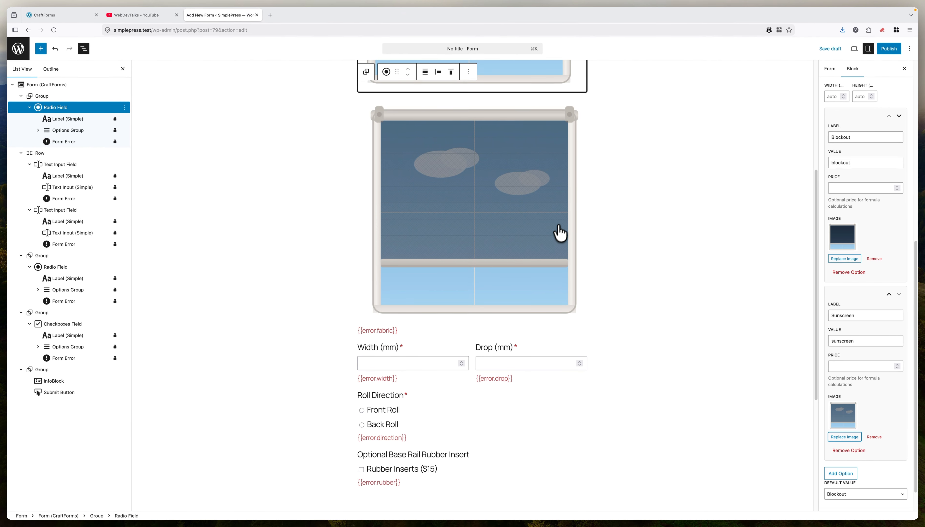
pyautogui.scroll(4, 560, 233)
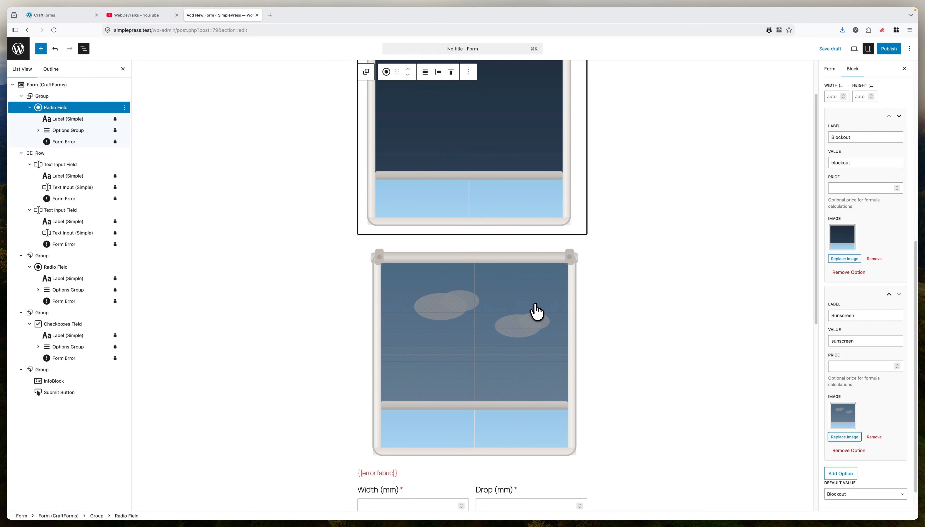
pyautogui.scroll(2, 535, 311)
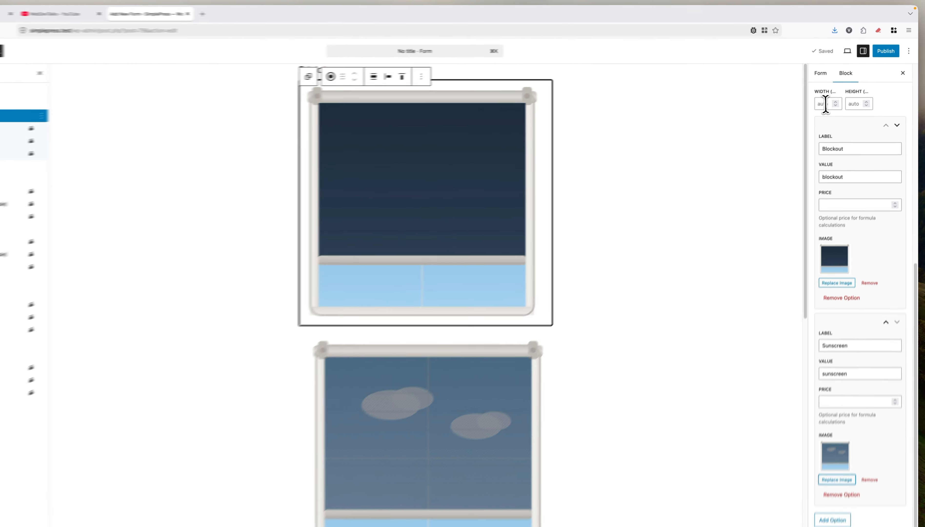
pyautogui.click(826, 104)
pyautogui.scroll(3, 876, 127)
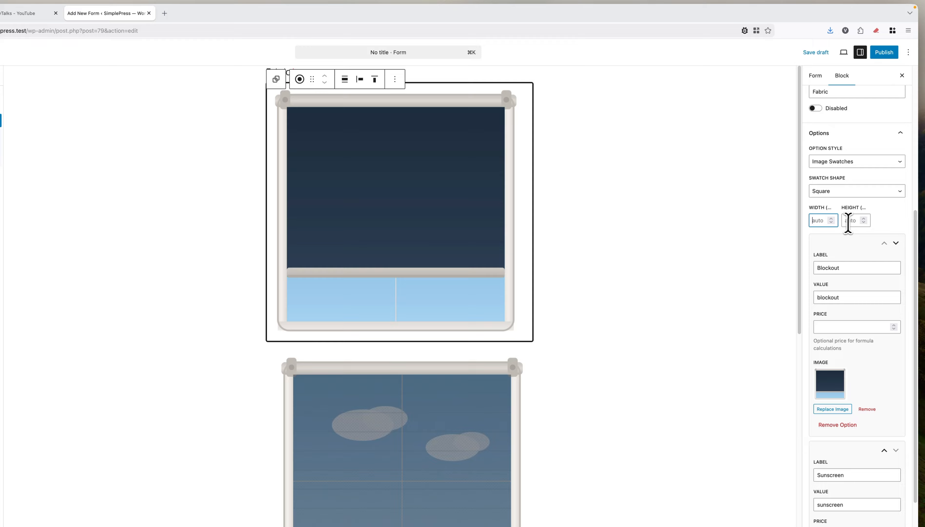
pyautogui.write('200')
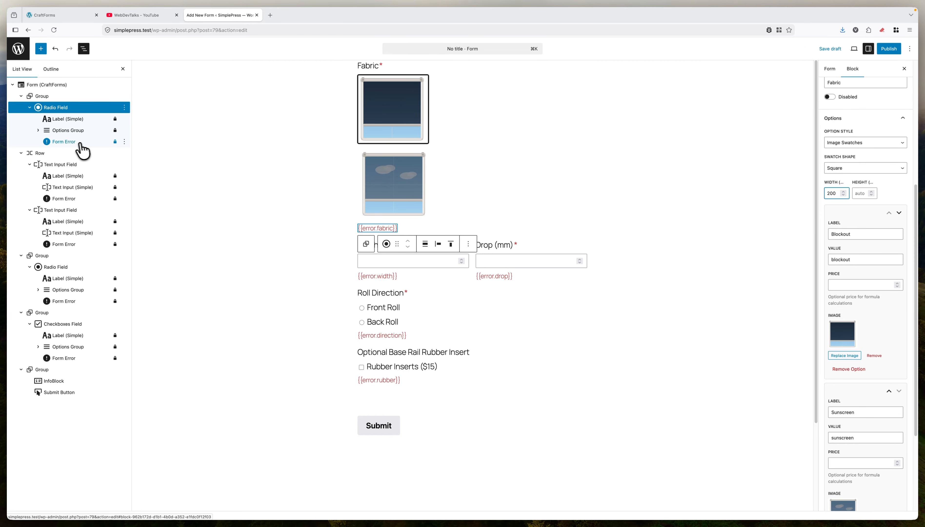
# - Arrange the Fabric field's Options Group horizontally so the two swatches sit side by side
pyautogui.click(63, 129)
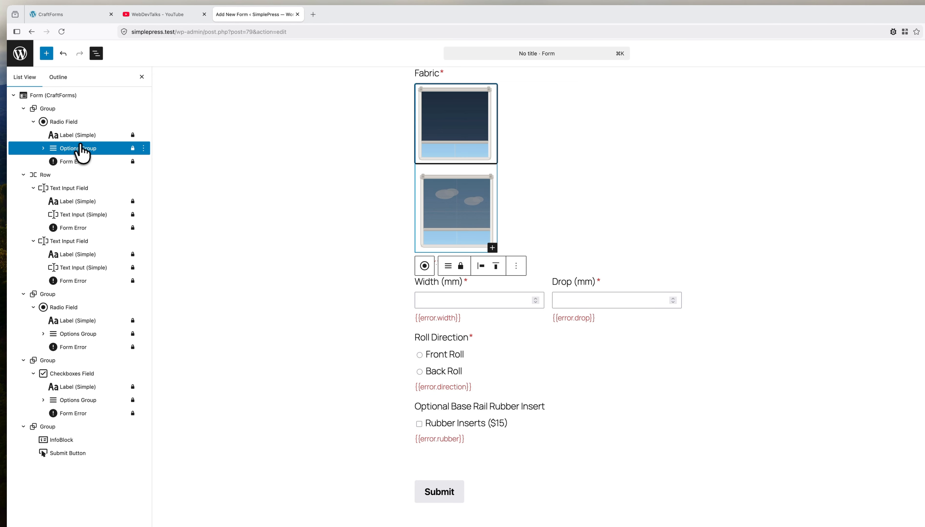
pyautogui.click(44, 149)
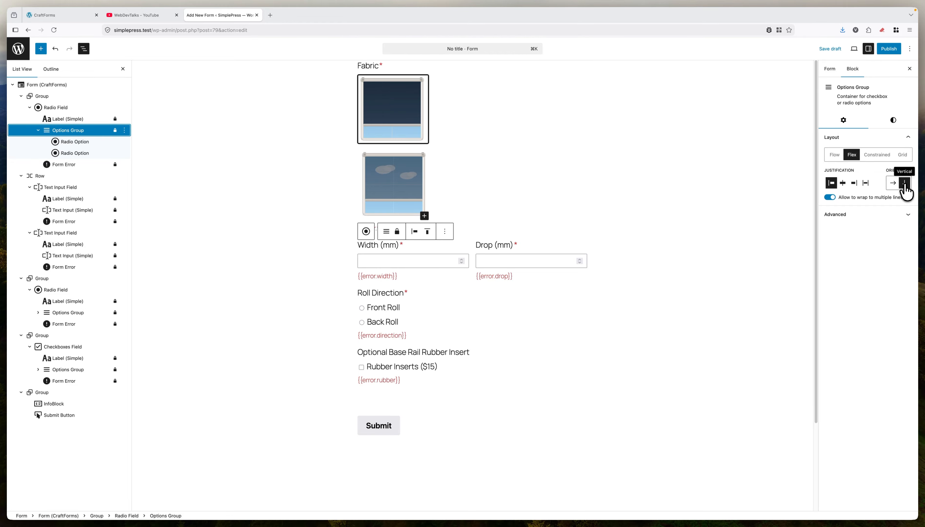
pyautogui.click(893, 183)
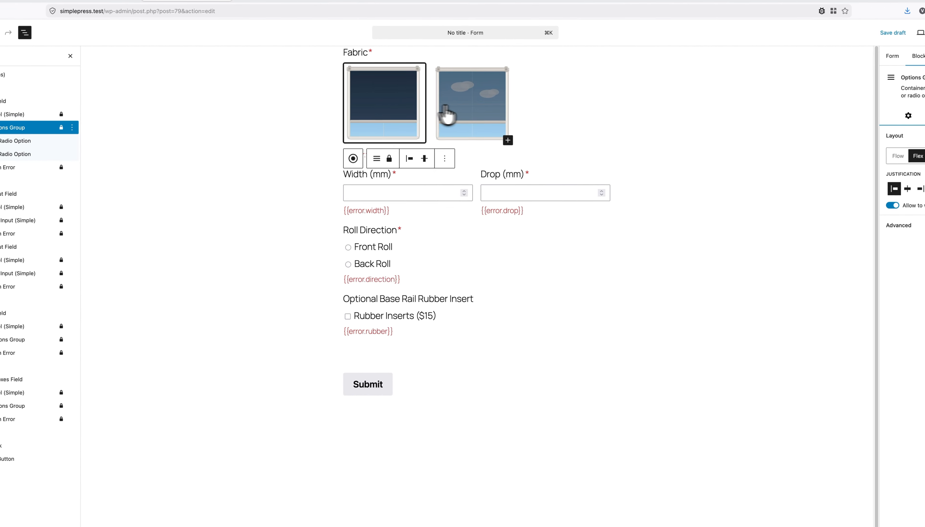
pyautogui.click(673, 141)
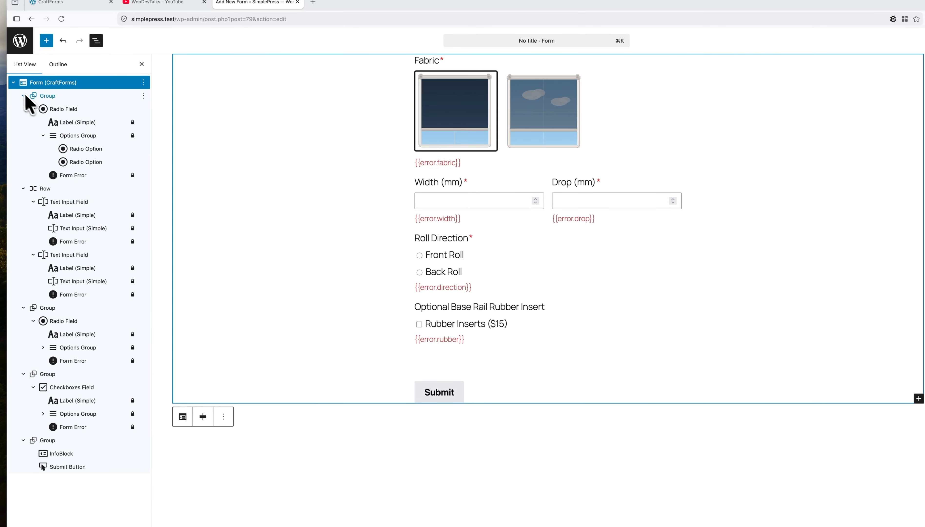
# - Collapse the first three field groups and the width and drop row in the block list, and save the form as a draft
pyautogui.click(23, 96)
pyautogui.click(23, 109)
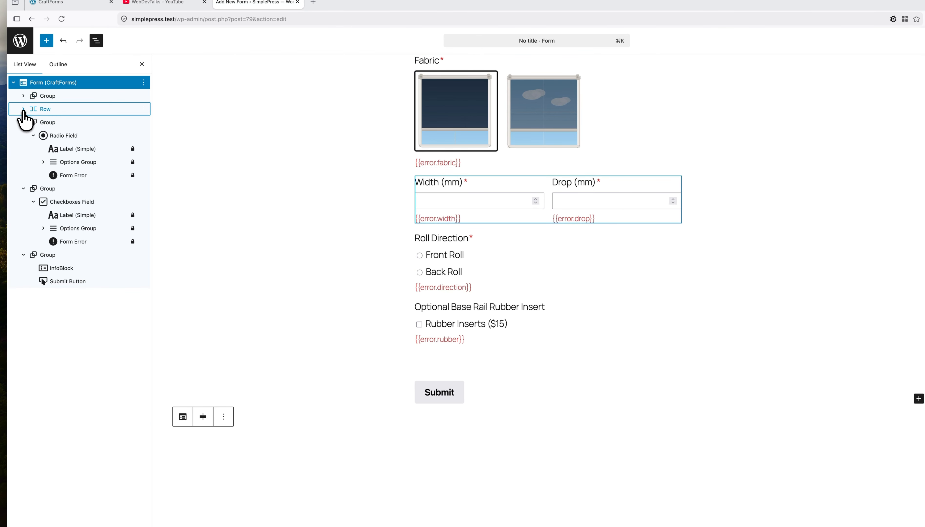
pyautogui.click(23, 123)
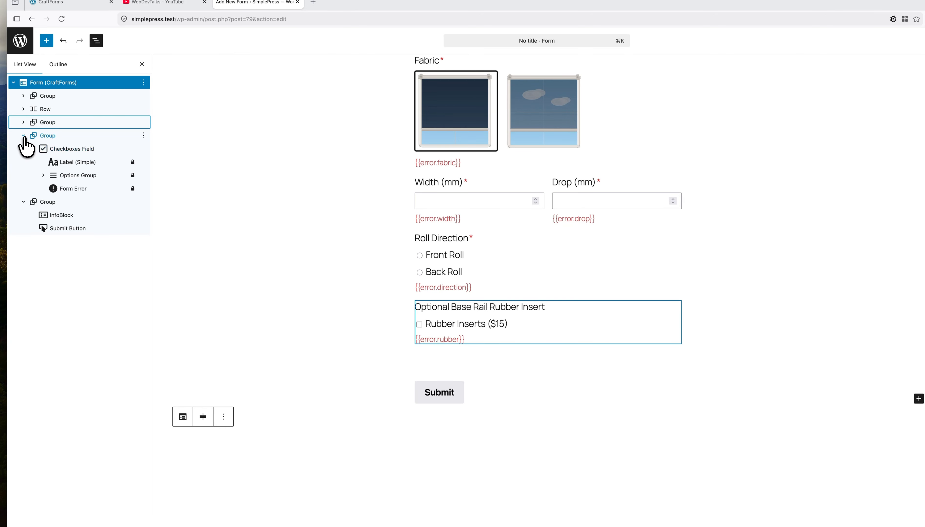
pyautogui.click(24, 135)
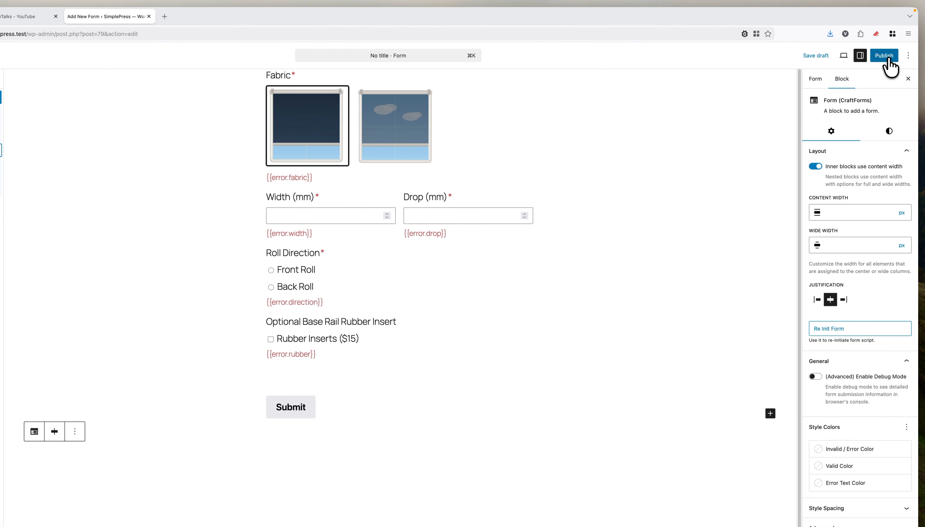
pyautogui.click(814, 57)
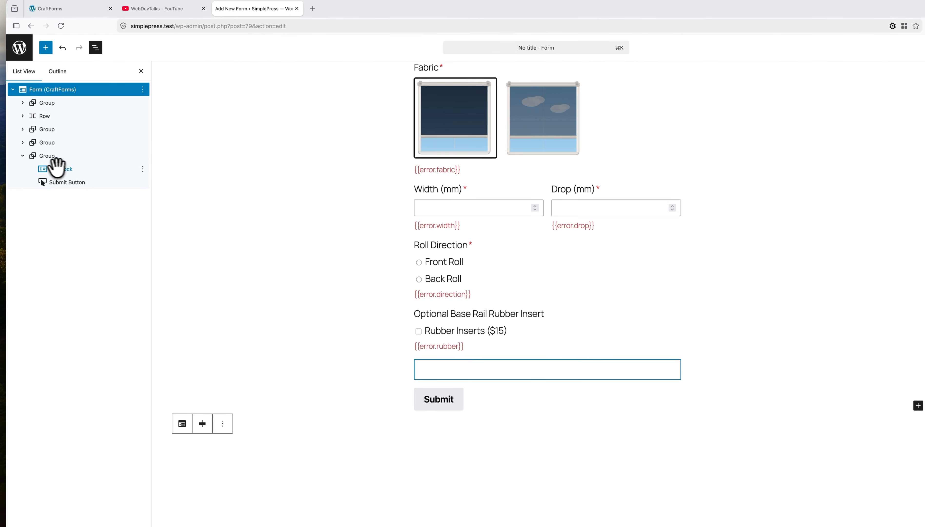
# - Give the InfoBlock the Accent 2 (#F6CFF4) background colour and X-Small vertical and horizontal padding
pyautogui.click(64, 169)
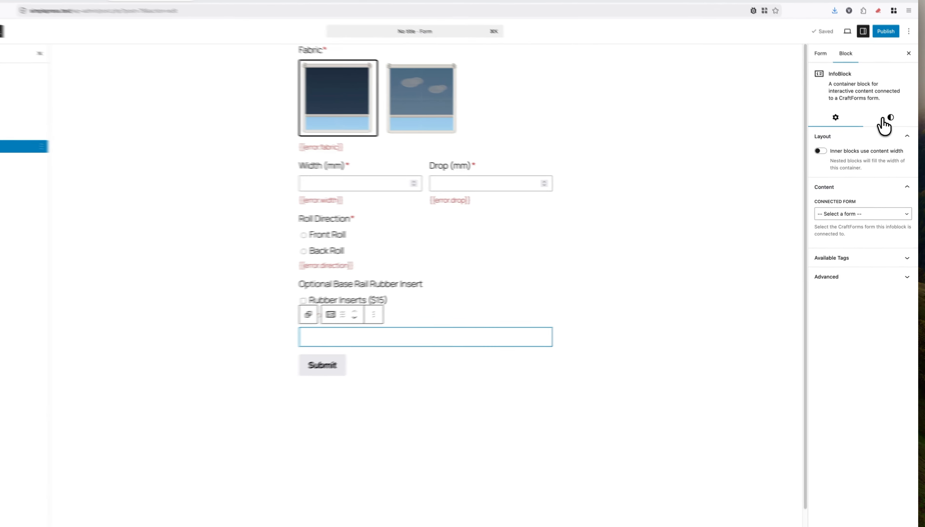
pyautogui.click(885, 123)
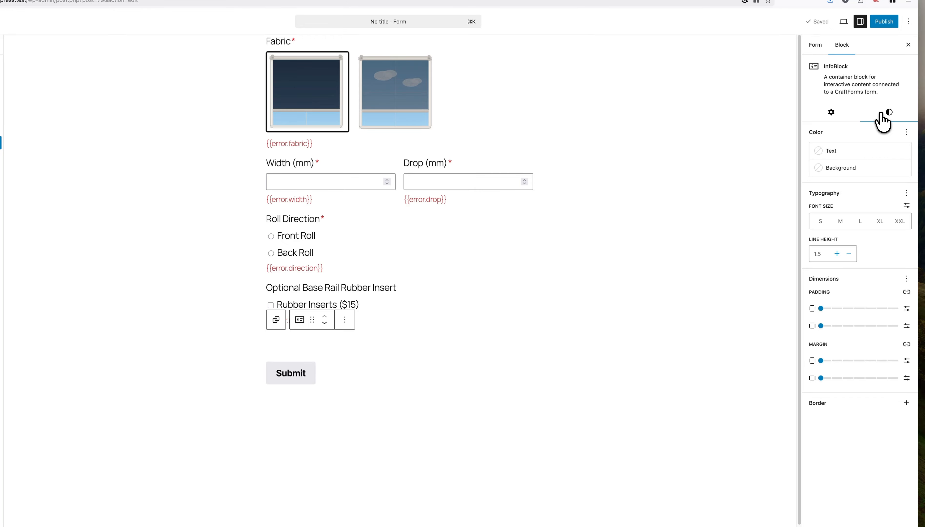
pyautogui.click(841, 166)
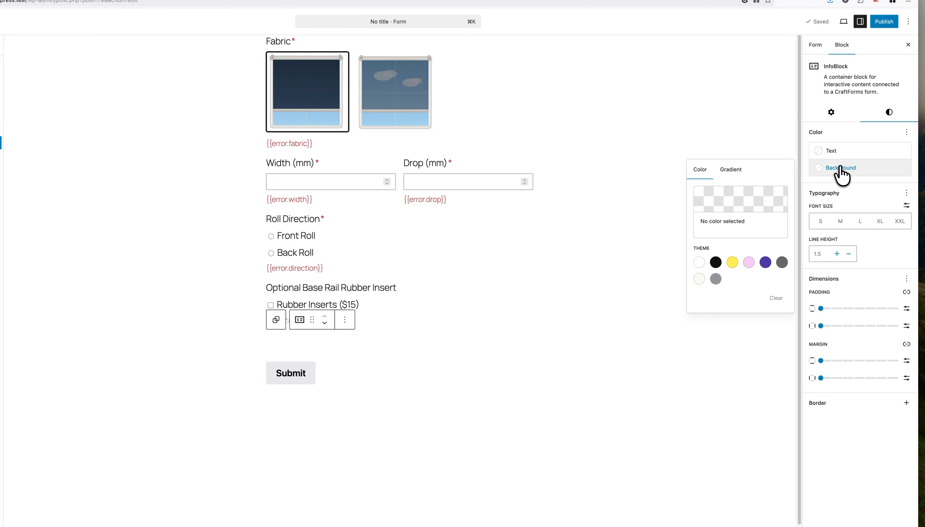
pyautogui.click(750, 263)
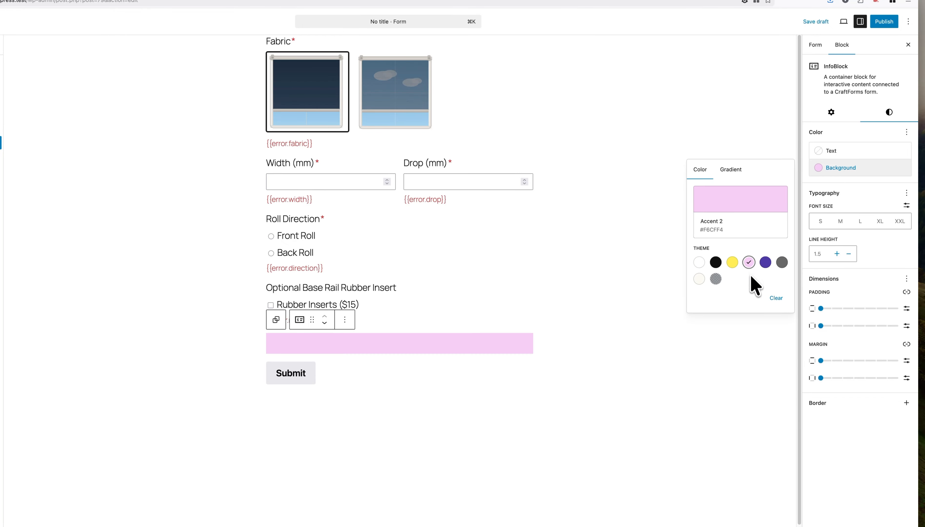
pyautogui.click(843, 308)
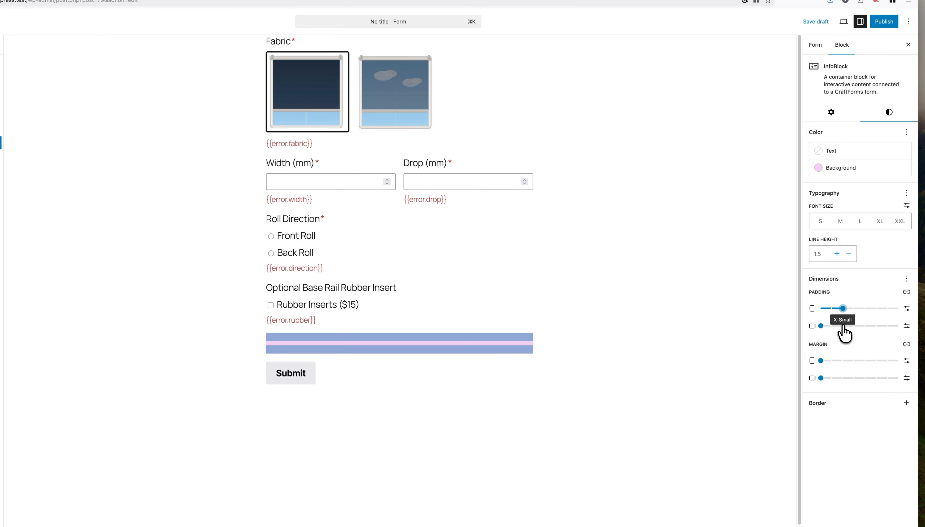
pyautogui.click(843, 325)
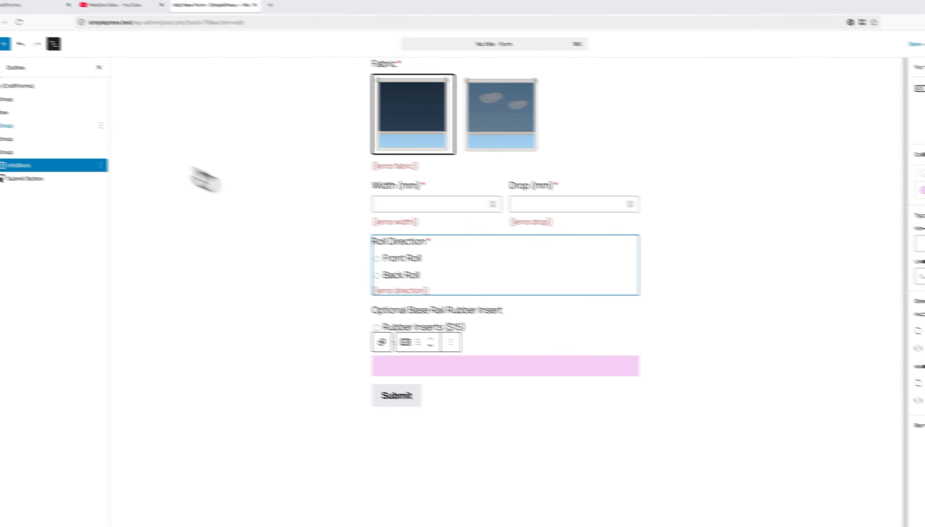
# - Add a Paragraph block, nest it inside the InfoBlock, and enter the text "Price:"
pyautogui.click(5, 44)
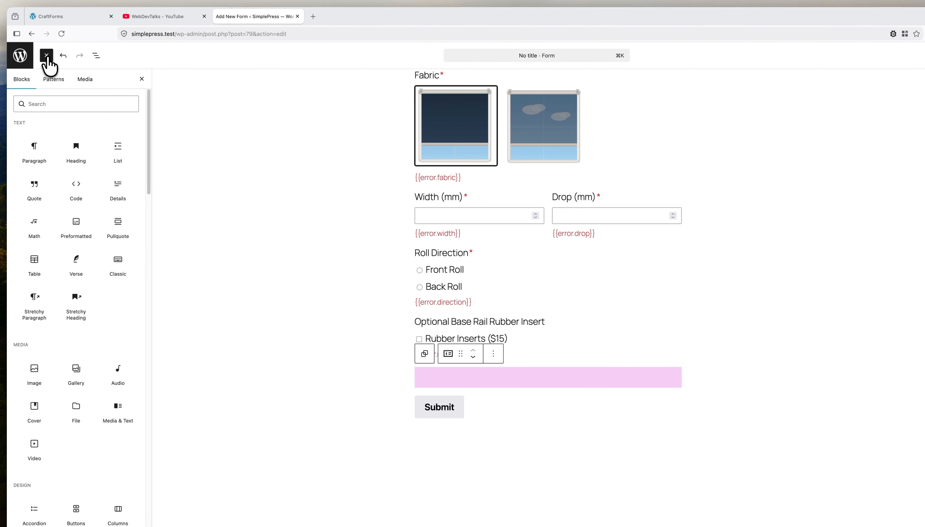
pyautogui.click(34, 150)
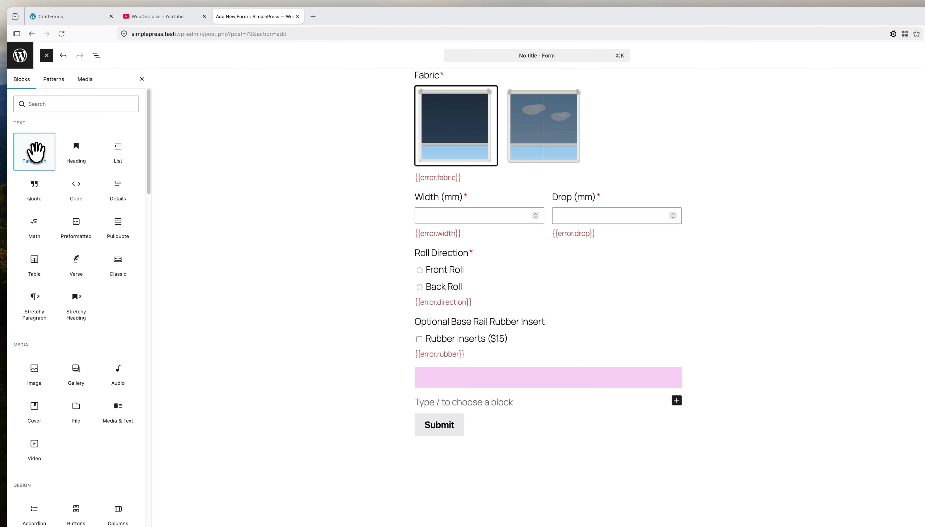
pyautogui.click(97, 55)
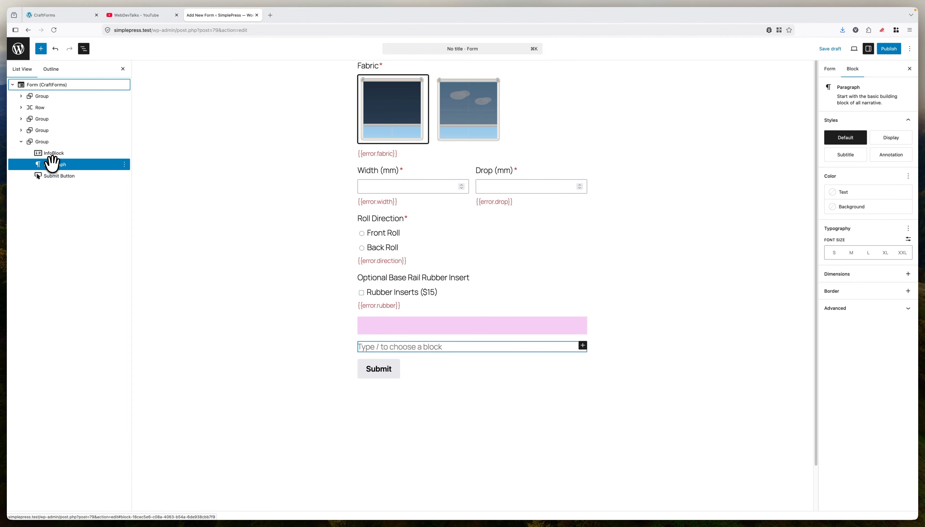
pyautogui.moveTo(53, 162); pyautogui.dragTo(58, 143)
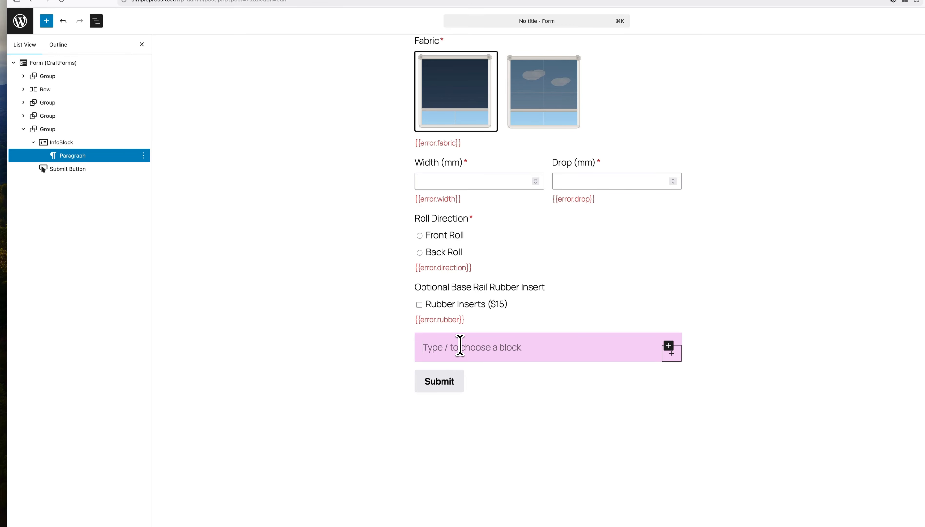
pyautogui.write('Price:')
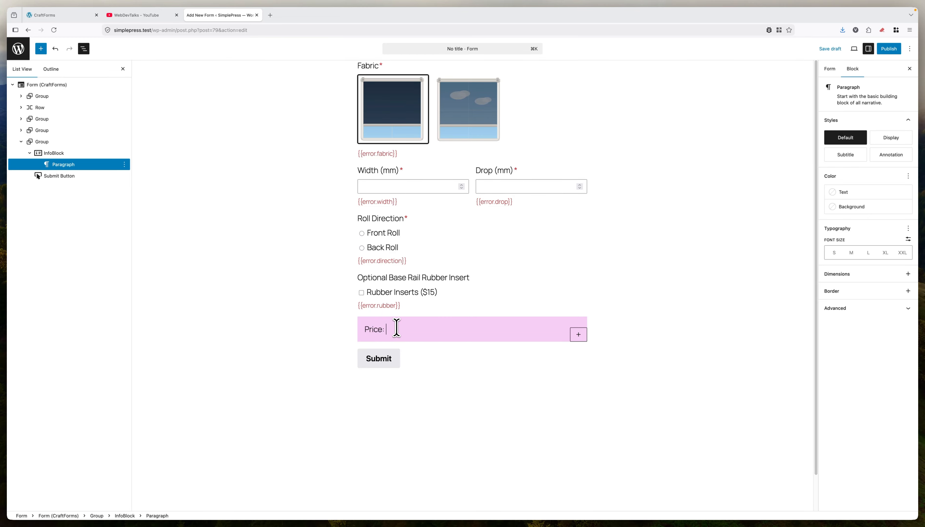
pyautogui.write('{{')
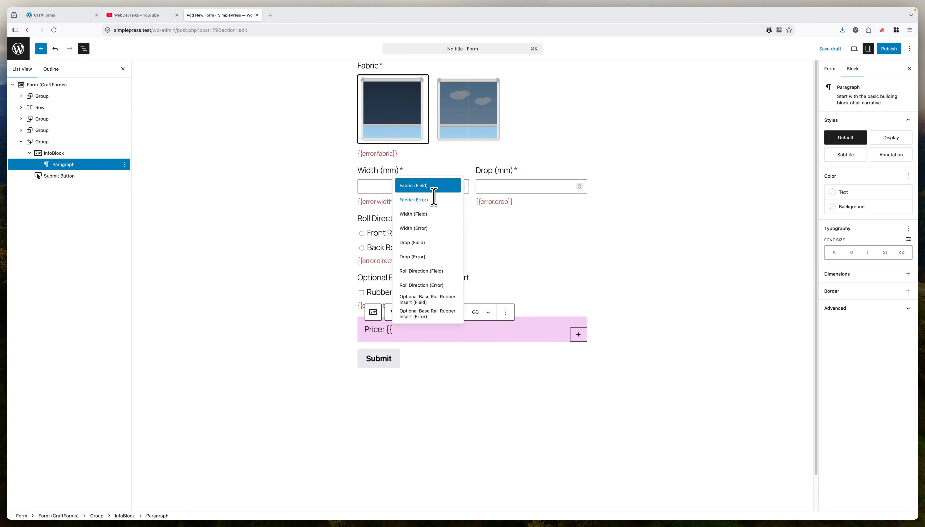
pyautogui.click(649, 316)
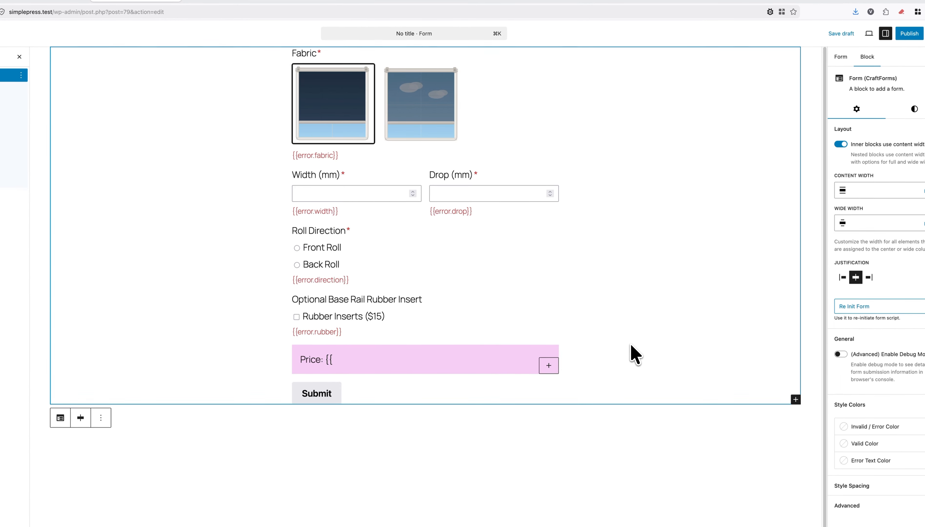
pyautogui.click(363, 362)
pyautogui.press('BackSpace')
pyautogui.press('BackSpace')
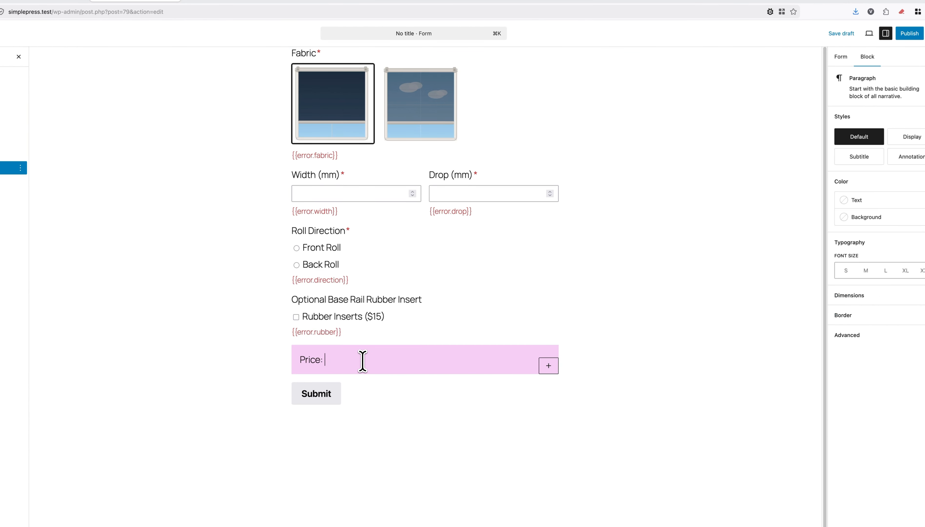
# - Set the form's pricing formula to the fixed amount 11
pyautogui.click(841, 56)
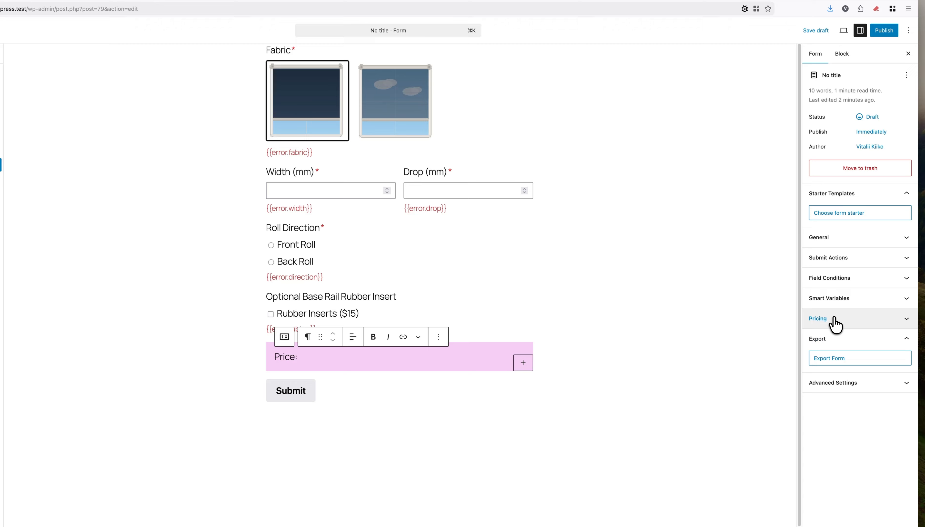
pyautogui.click(835, 324)
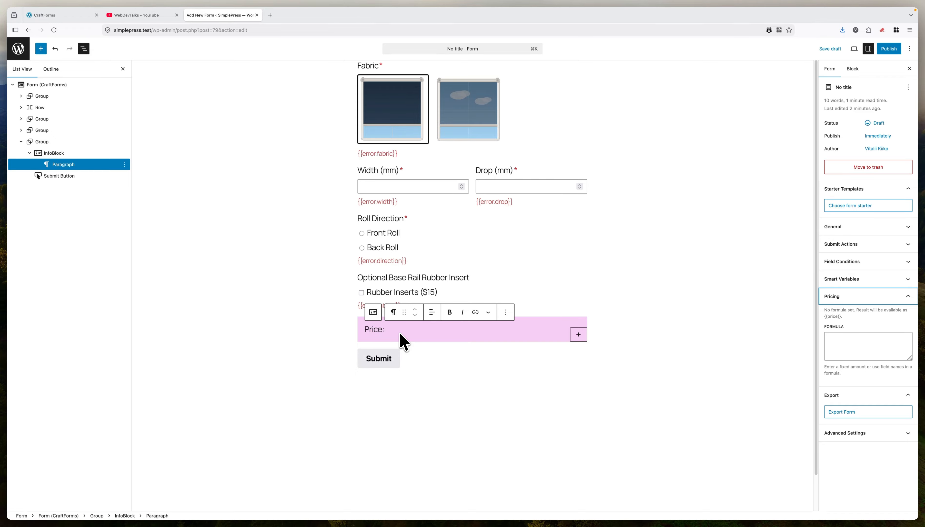
pyautogui.click(857, 338)
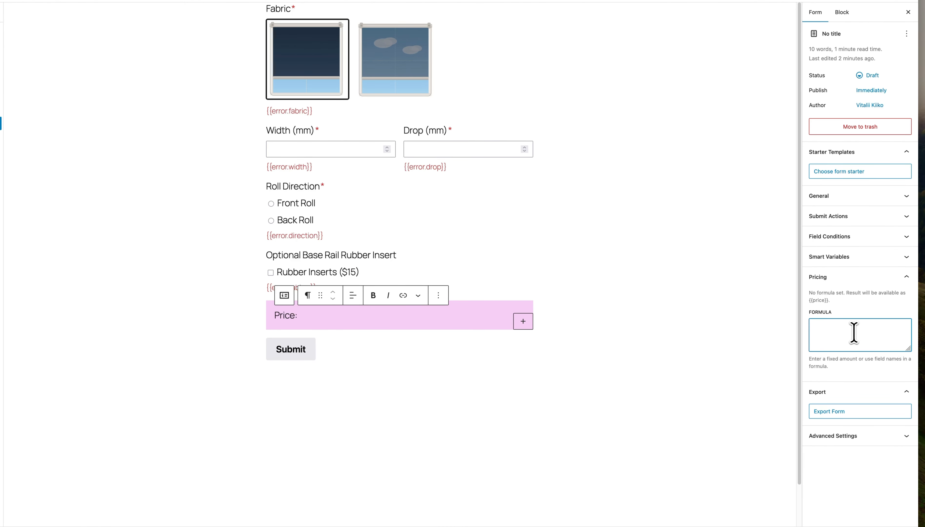
pyautogui.write('11')
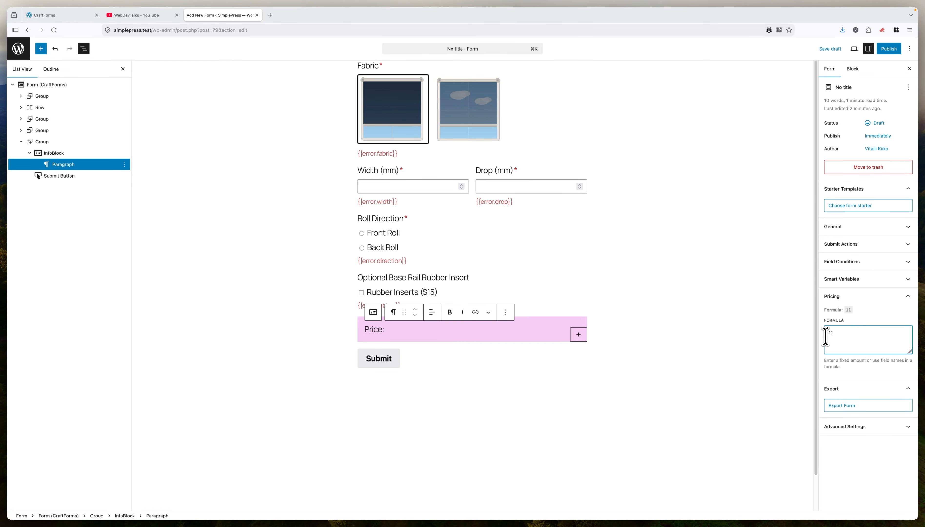
# - Insert the {{form.currency}} and {{form.price}} tags after "Price:" in the InfoBlock paragraph
pyautogui.click(422, 330)
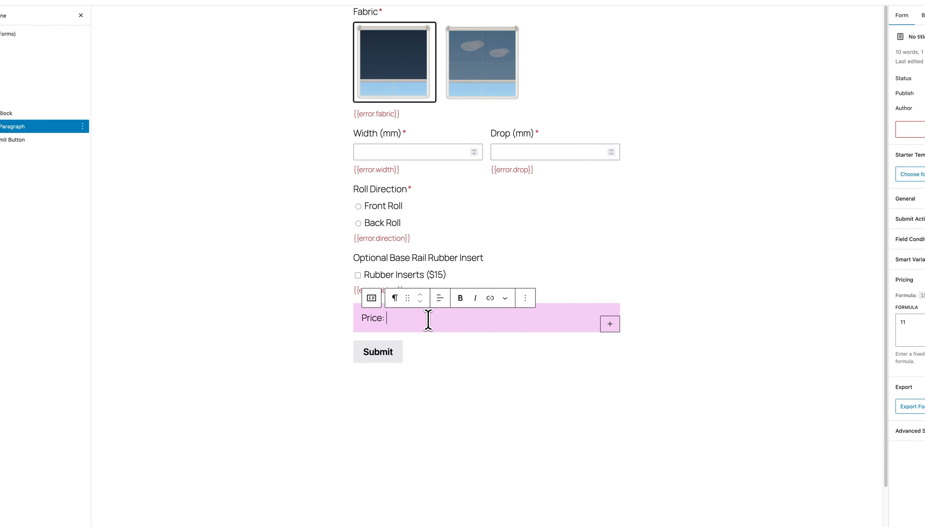
pyautogui.write('{{')
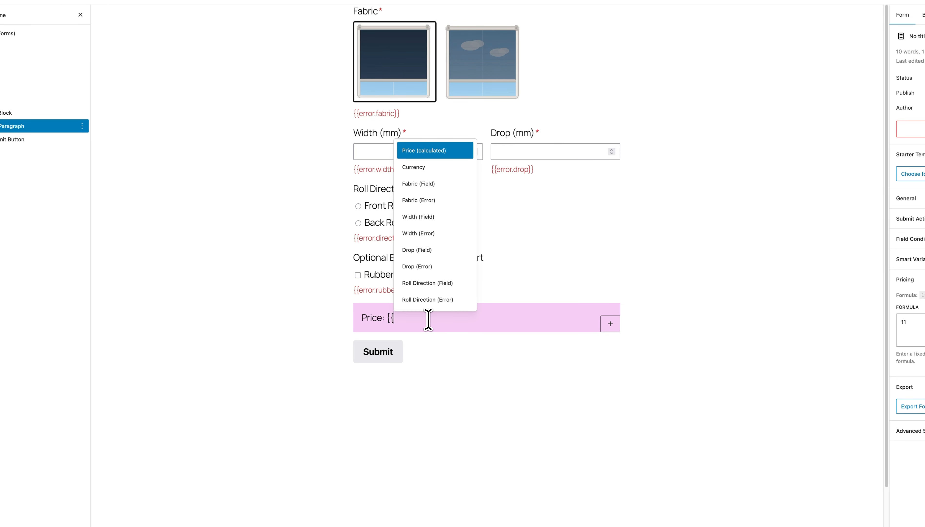
pyautogui.press('Down')
pyautogui.press('Up')
pyautogui.press('Down')
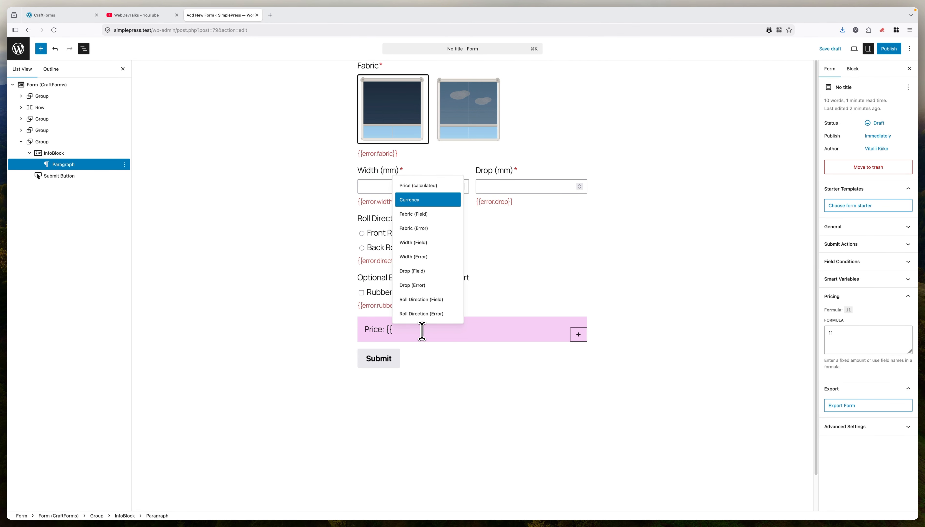
pyautogui.press('Up')
pyautogui.press('Down')
pyautogui.press('Return')
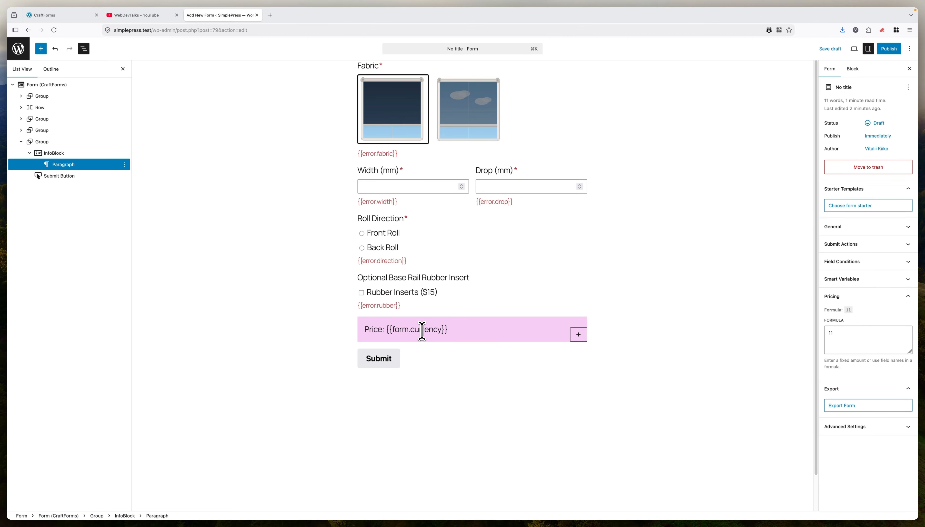
pyautogui.write('{{')
pyautogui.press('Return')
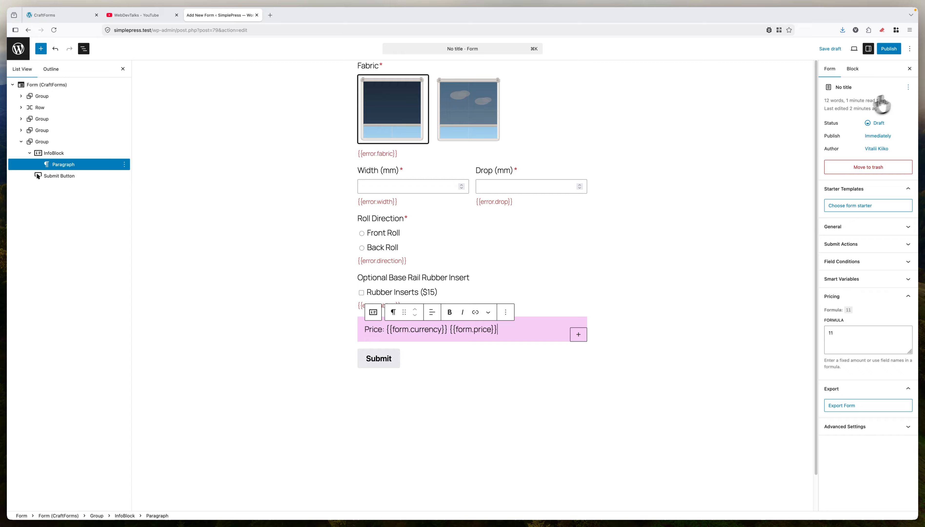
# - Rename the form as "roller blinds form"
pyautogui.click(908, 87)
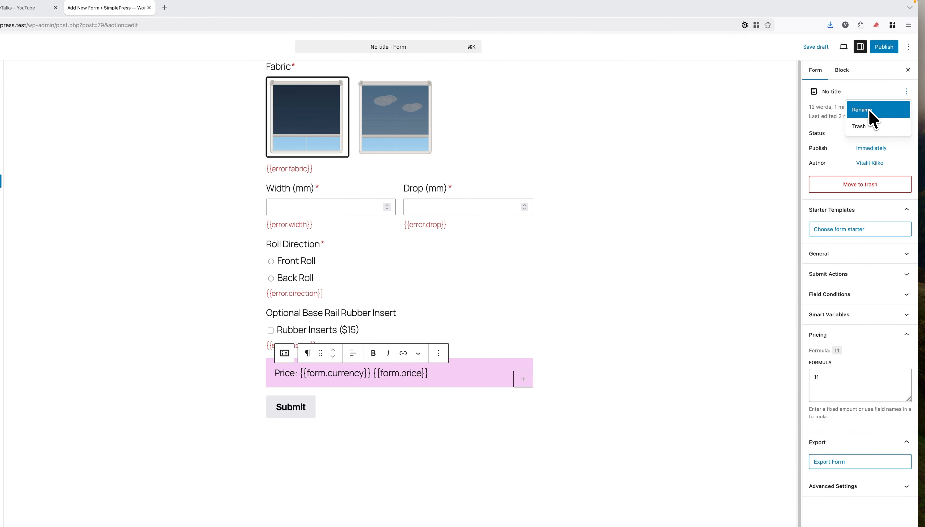
pyautogui.click(871, 110)
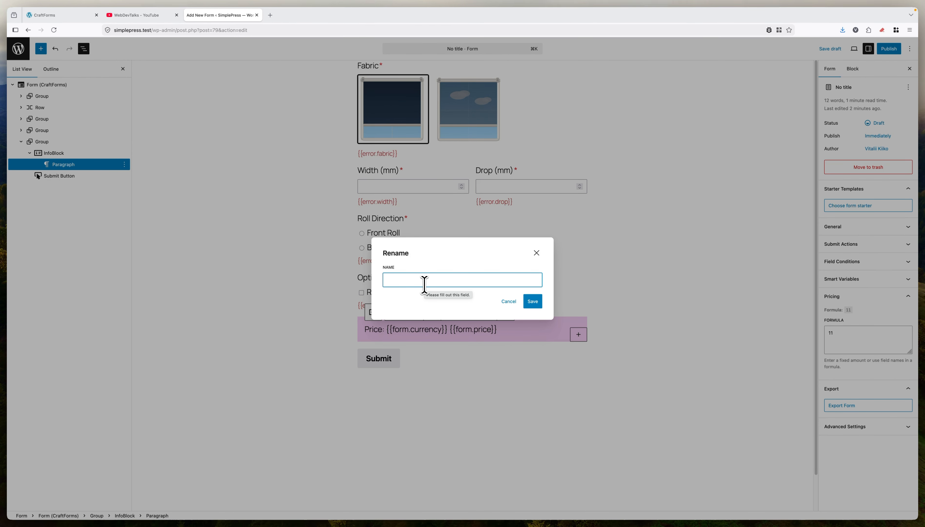
pyautogui.write('roller ')
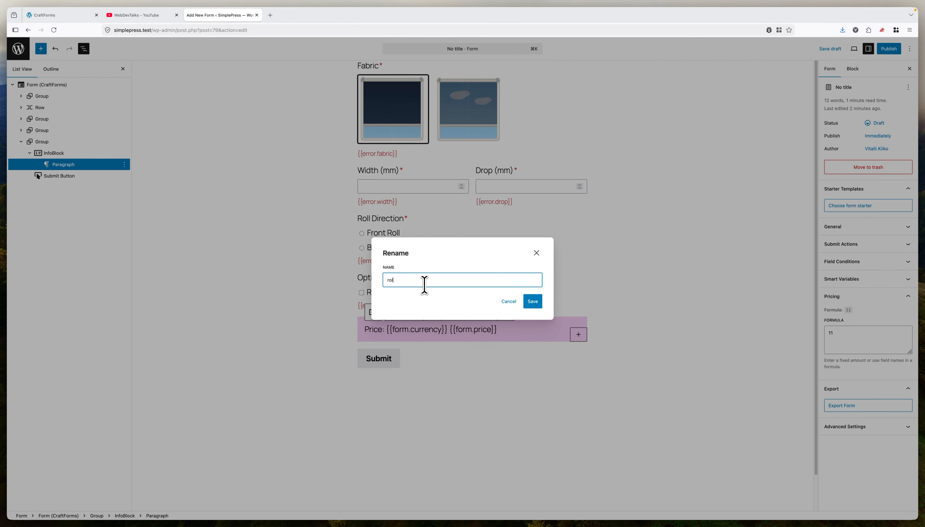
pyautogui.write('blonds fo')
pyautogui.write('m')
pyautogui.click(532, 302)
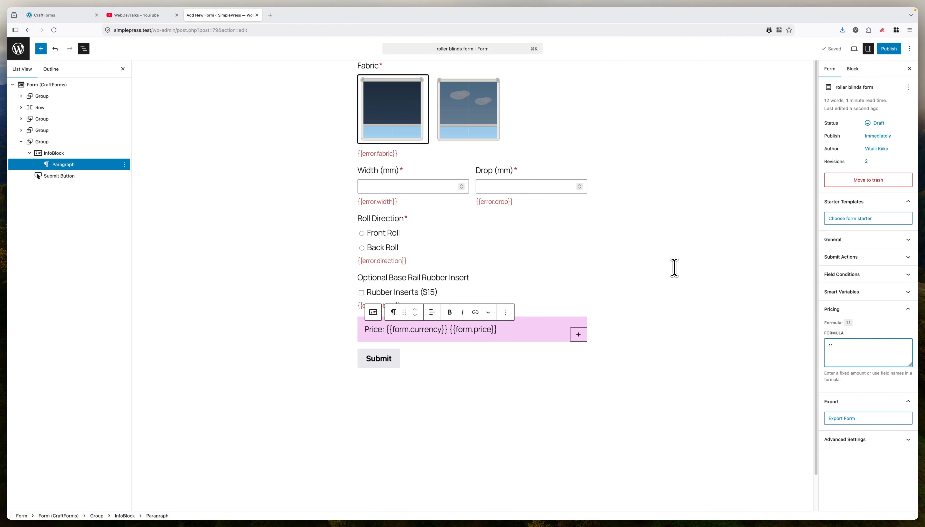
# - Switch to the price spreadsheet in Numbers and compare the drop/width price tables on the RB Blockout and RB Sunscreen sheets
pyautogui.press('super+Tab')
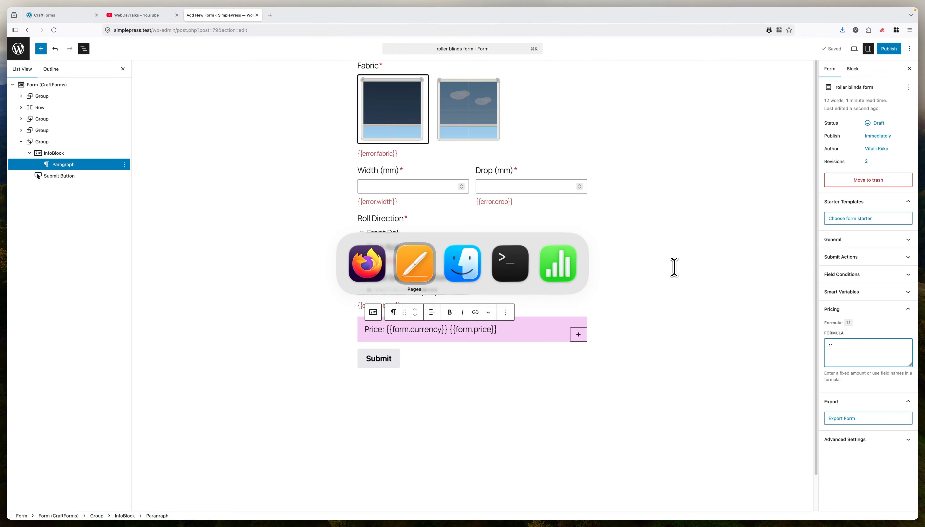
pyautogui.press('super+Tab')
pyautogui.press('super+Tab')
pyautogui.press('super+Tab')
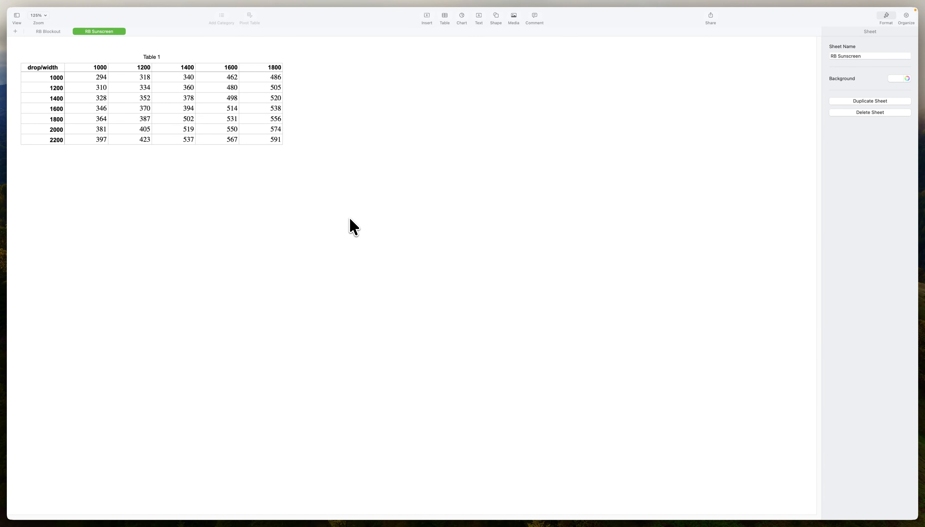
pyautogui.click(48, 32)
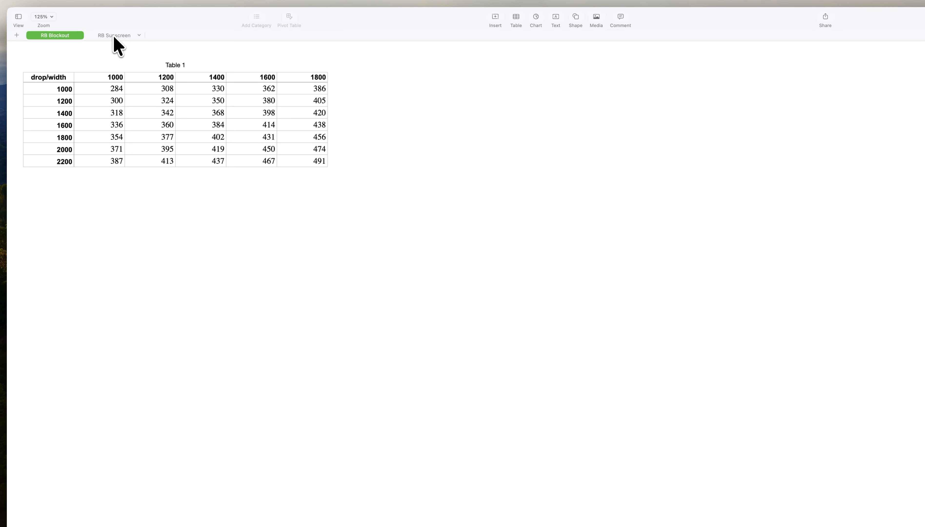
pyautogui.click(112, 35)
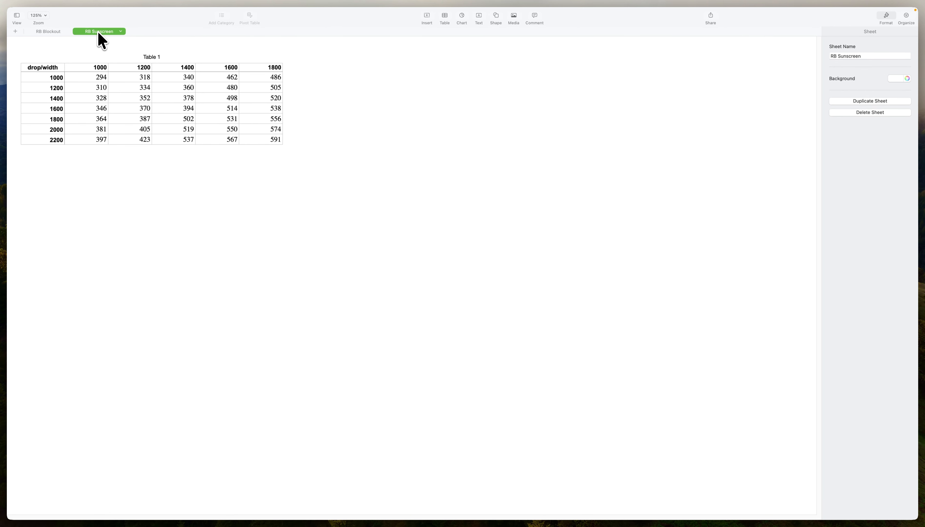
pyautogui.click(51, 32)
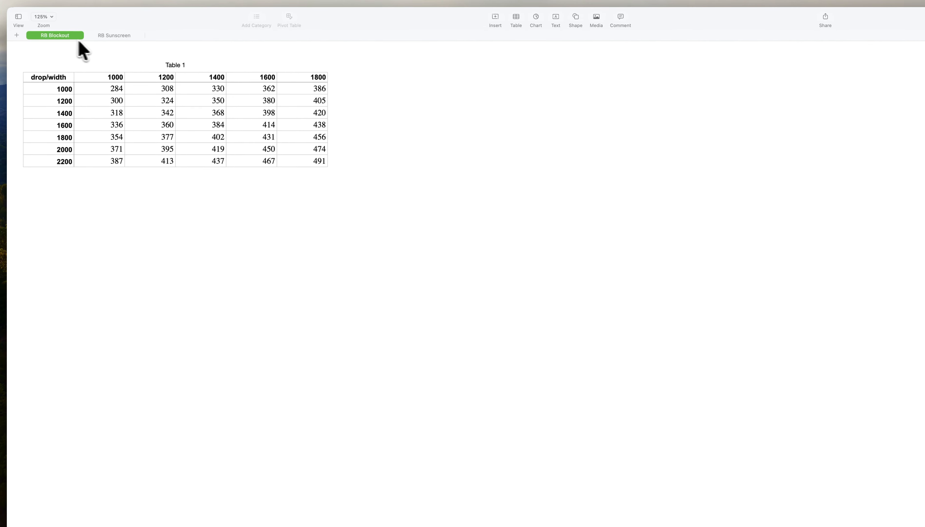
pyautogui.click(115, 36)
pyautogui.click(65, 35)
pyautogui.click(105, 34)
pyautogui.click(56, 34)
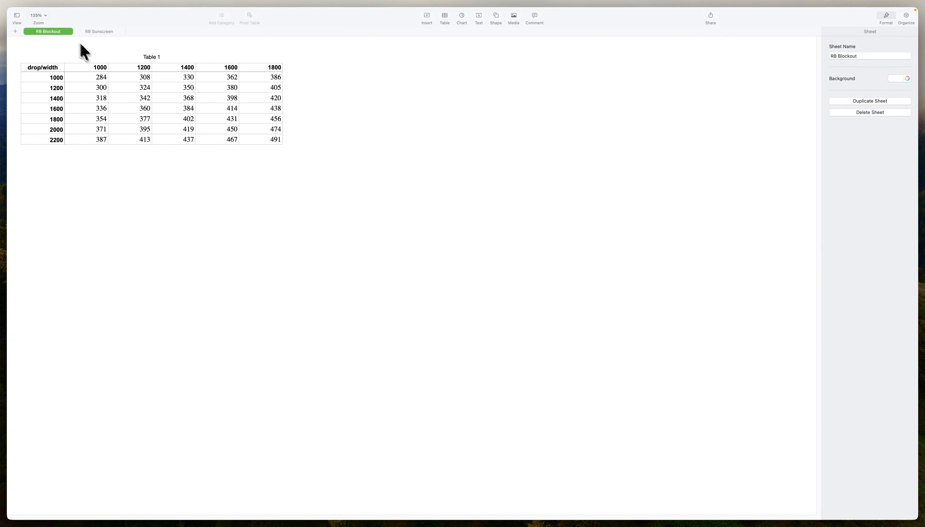
# - Export the spreadsheet as CSV, with one file per table, to a folder named "prices roller blinds" on the Desktop
pyautogui.click(59, 10)
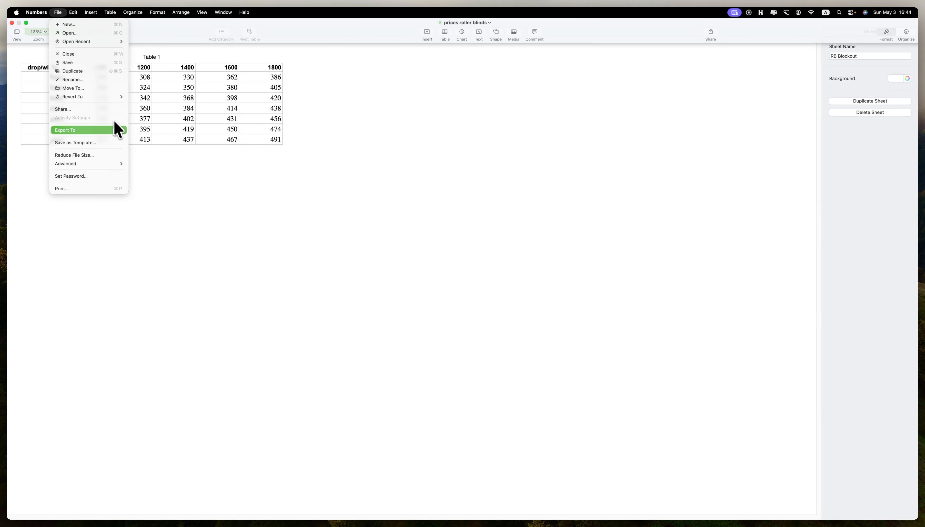
pyautogui.moveTo(118, 130)
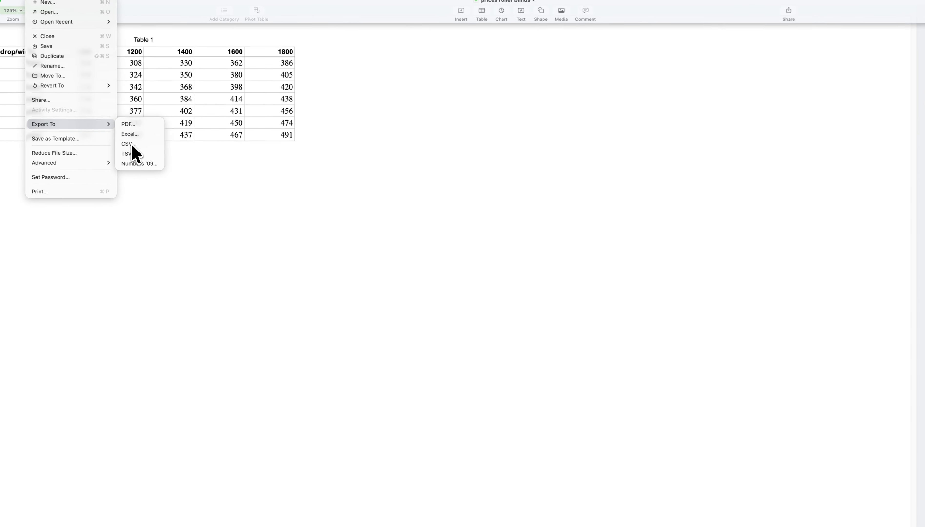
pyautogui.click(141, 147)
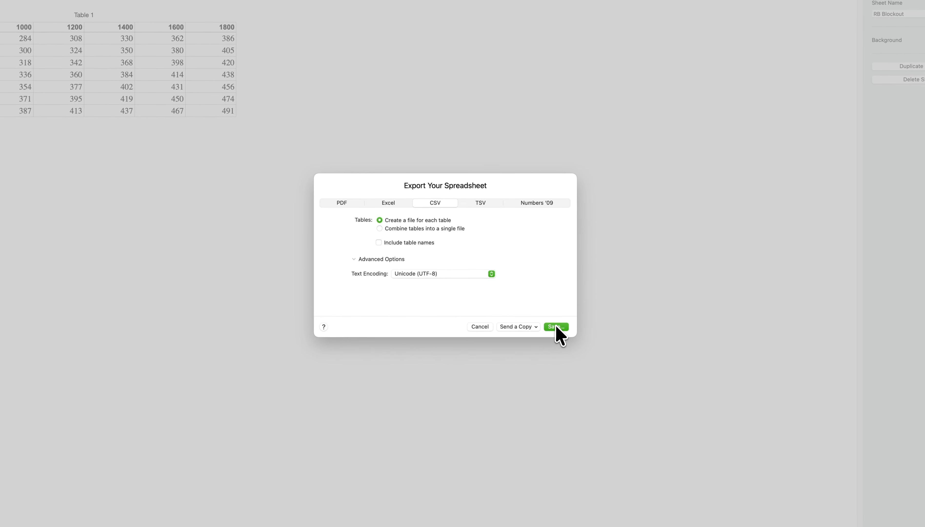
pyautogui.click(596, 342)
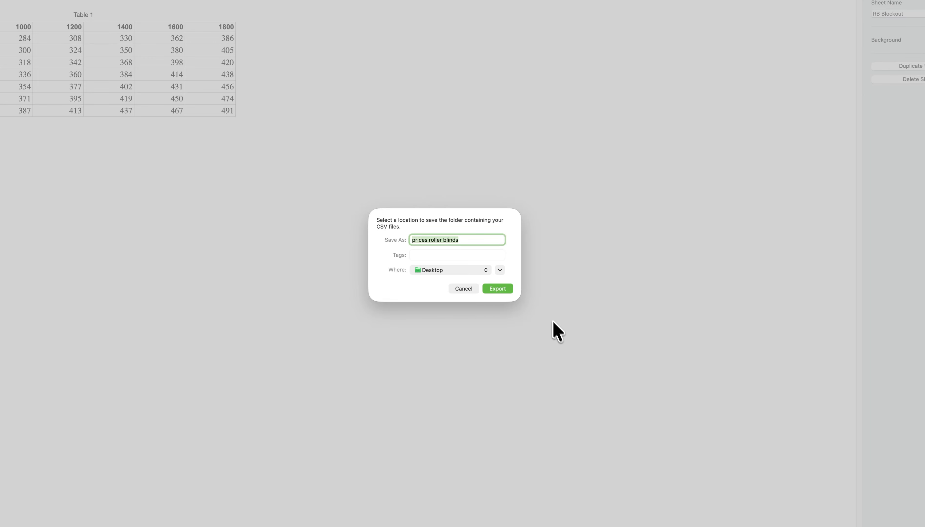
pyautogui.click(490, 289)
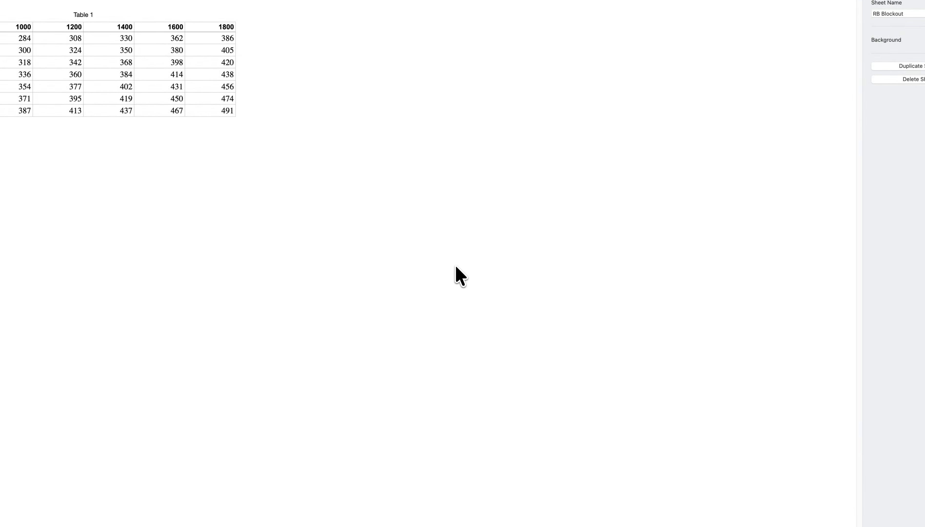
# - Switch back to the WordPress form editor in the browser and open the form's Smart Variables manager
pyautogui.press('super+Tab')
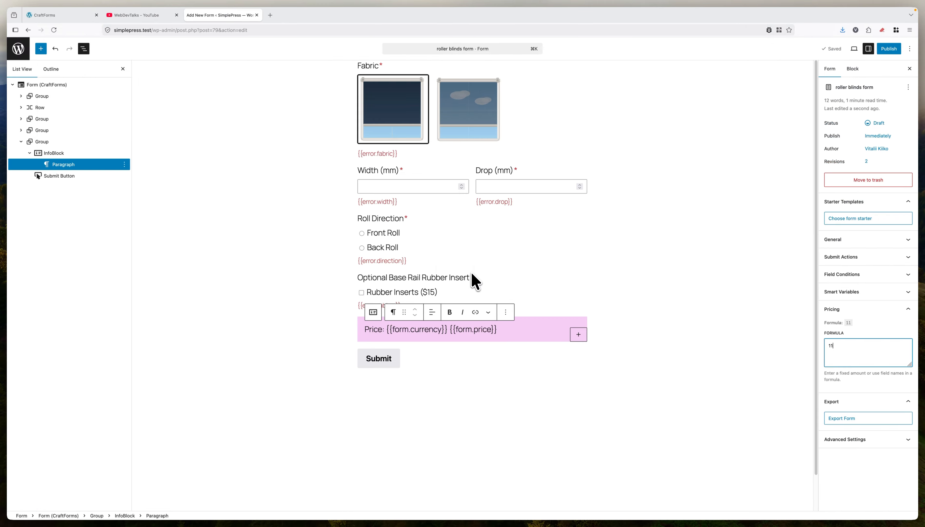
pyautogui.click(842, 292)
pyautogui.click(868, 319)
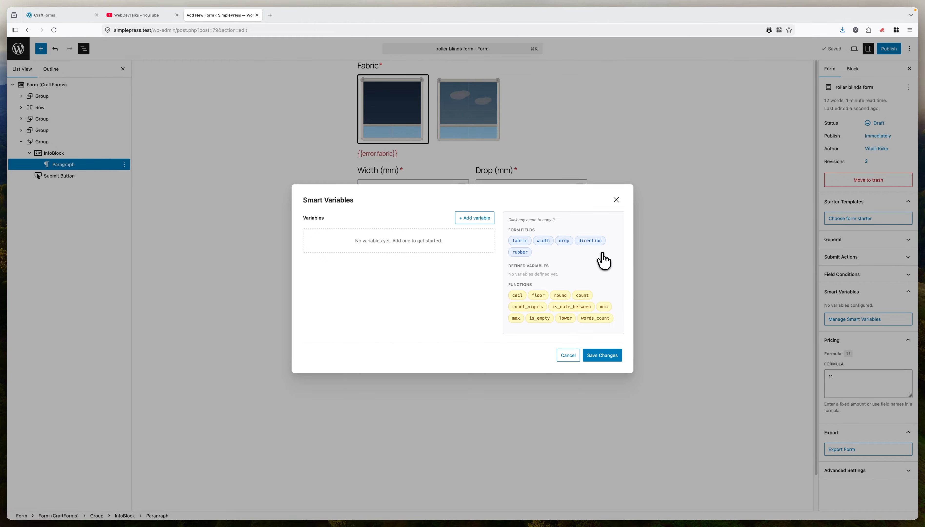
pyautogui.moveTo(509, 267); pyautogui.dragTo(552, 267)
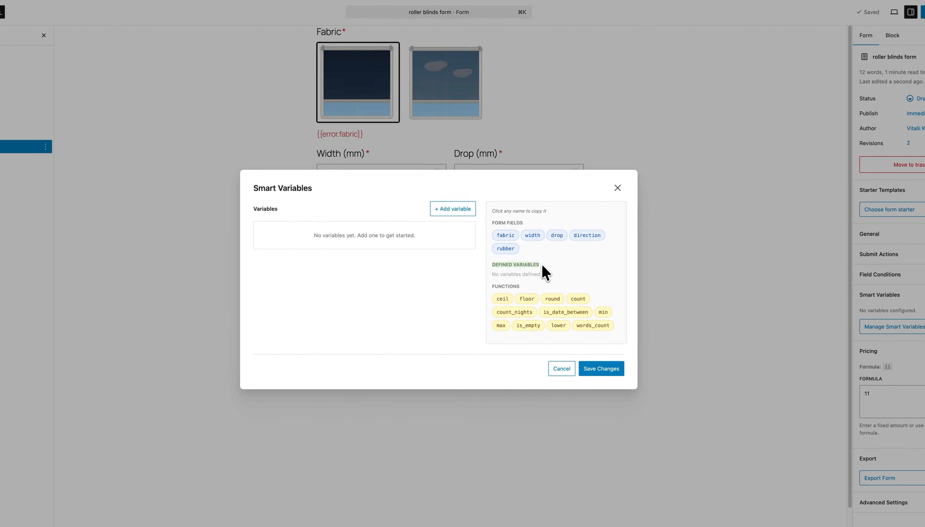
pyautogui.click(553, 269)
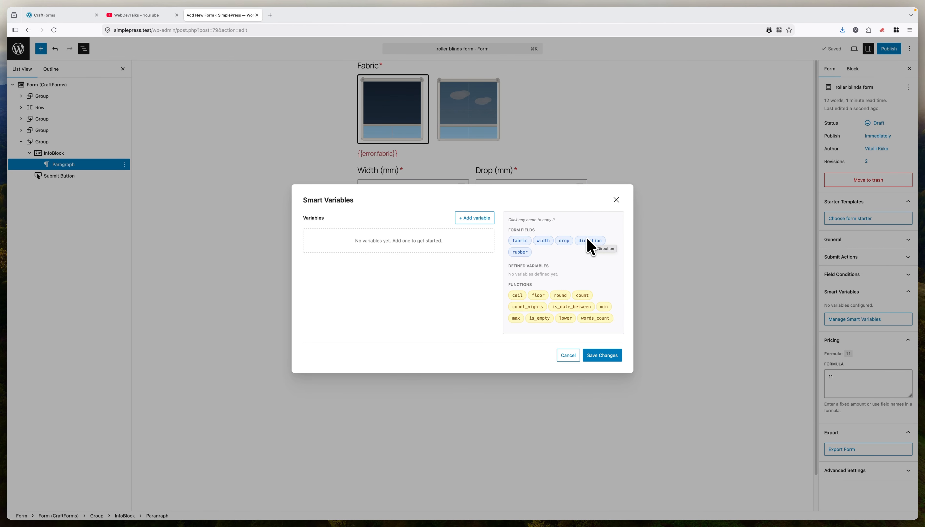
# - Create a table-type smart variable and name it blockout_price
pyautogui.click(474, 218)
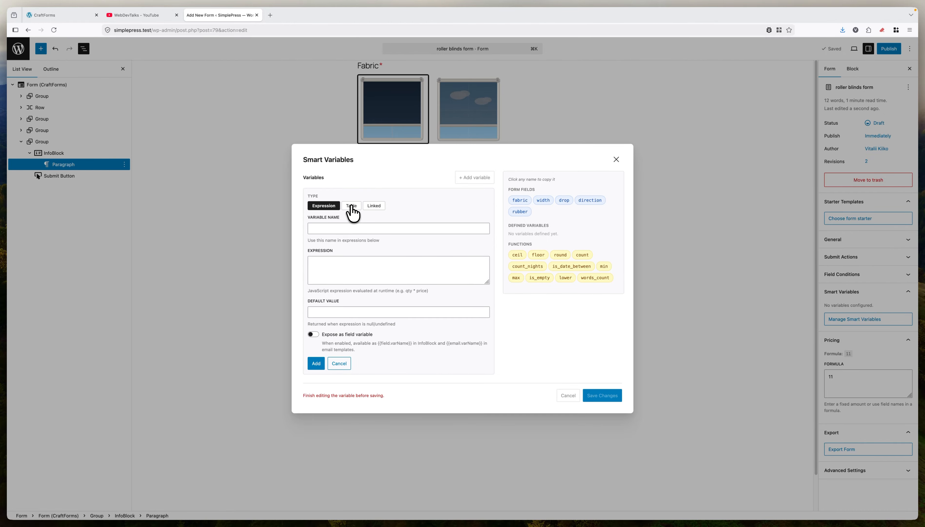
pyautogui.click(351, 206)
pyautogui.click(350, 191)
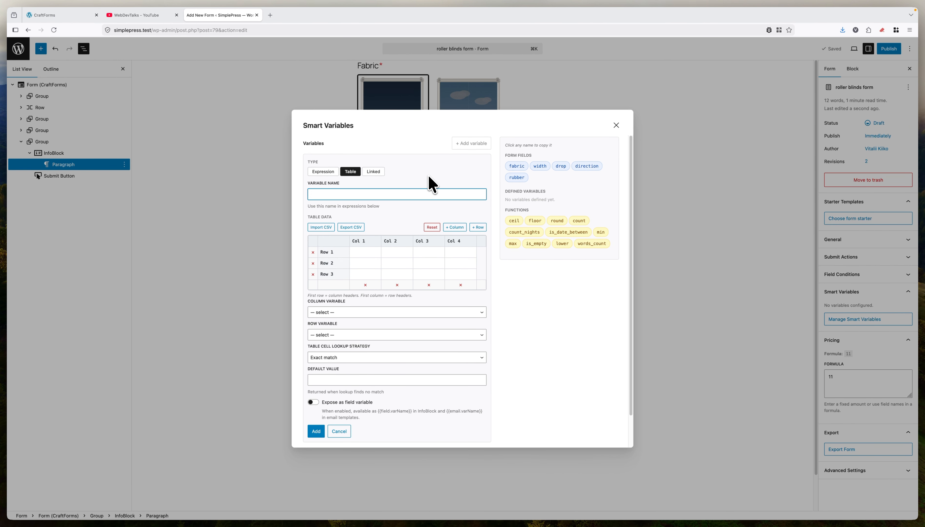
pyautogui.write('blockout_price')
# - Fill in the blockout_price table by hand with column headers 1000 and 1200 and 4343 in the first cell
pyautogui.click(370, 241)
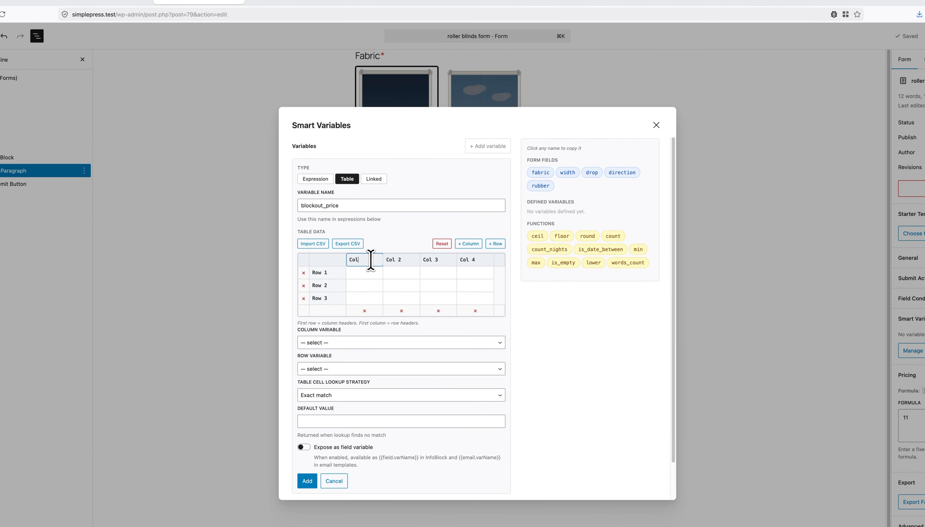
pyautogui.press('BackSpace')
pyautogui.write('dd as')
pyautogui.click(364, 274)
pyautogui.write('4343')
pyautogui.moveTo(378, 260); pyautogui.dragTo(326, 257)
pyautogui.write('1000')
pyautogui.click(411, 261)
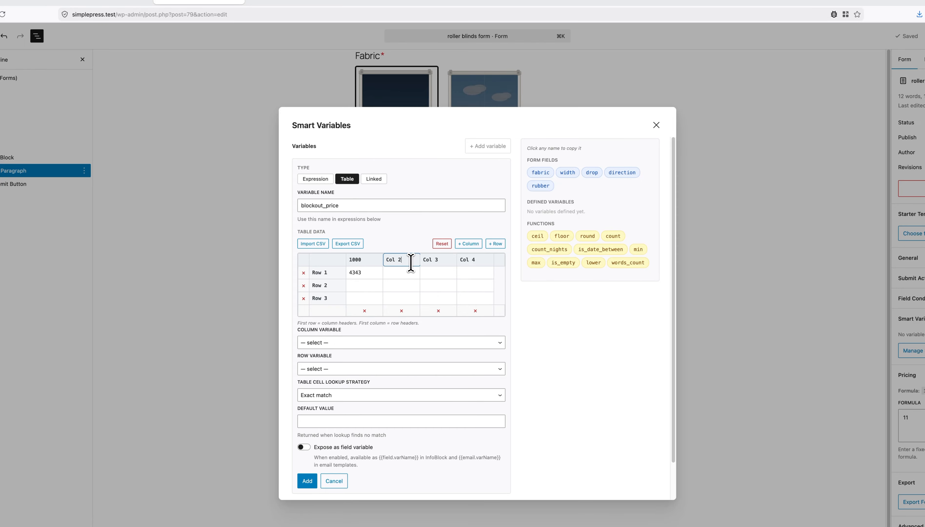
pyautogui.press('BackSpace')
pyautogui.press('BackSpace')
pyautogui.press('BackSpace')
pyautogui.press('BackSpace')
pyautogui.press('BackSpace')
pyautogui.write('1200')
pyautogui.click(404, 276)
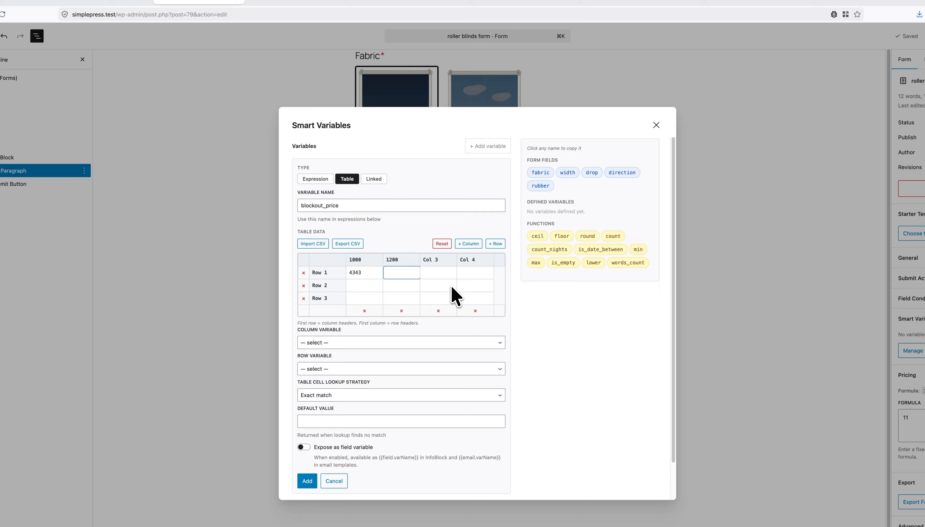
# - Import "RB Blockout-Table 1.csv" from the Desktop's "prices roller blinds" folder as the blockout_price table data
pyautogui.click(313, 244)
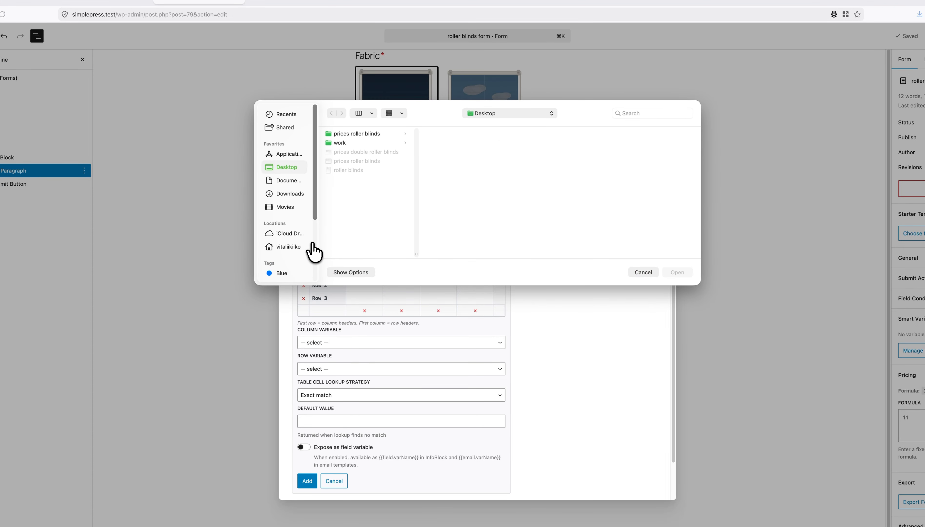
pyautogui.click(395, 134)
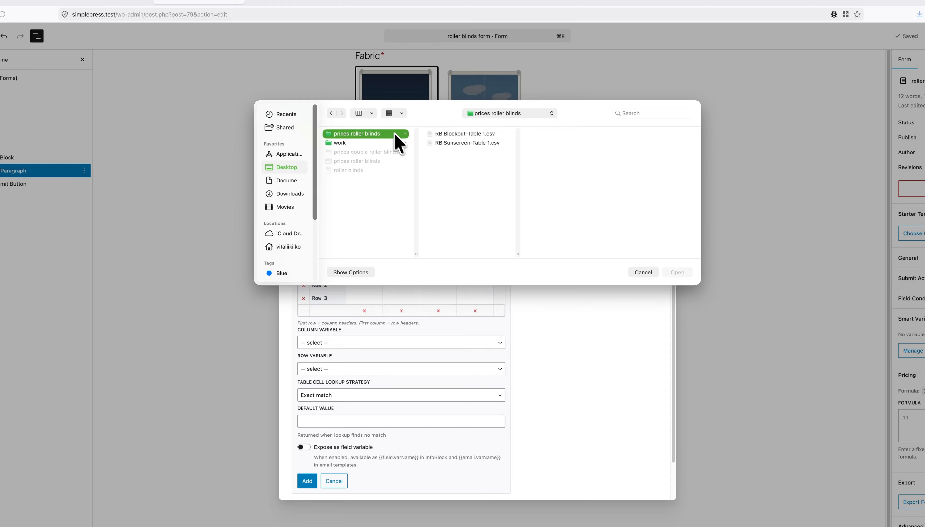
pyautogui.click(473, 134)
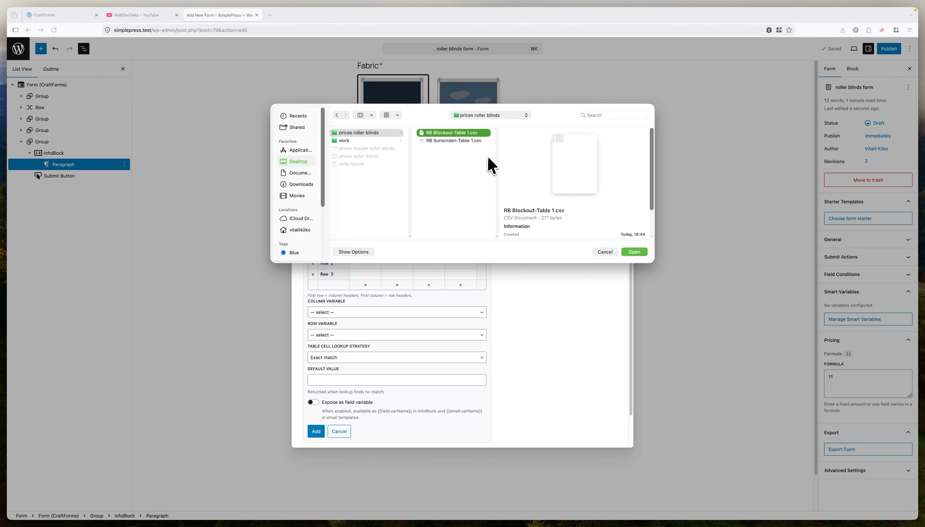
pyautogui.click(637, 253)
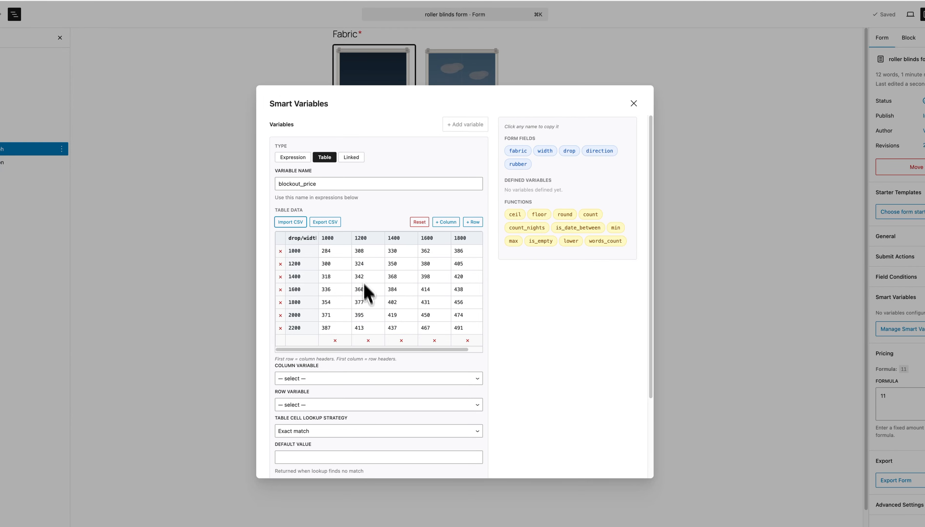
pyautogui.moveTo(378, 349); pyautogui.dragTo(355, 348)
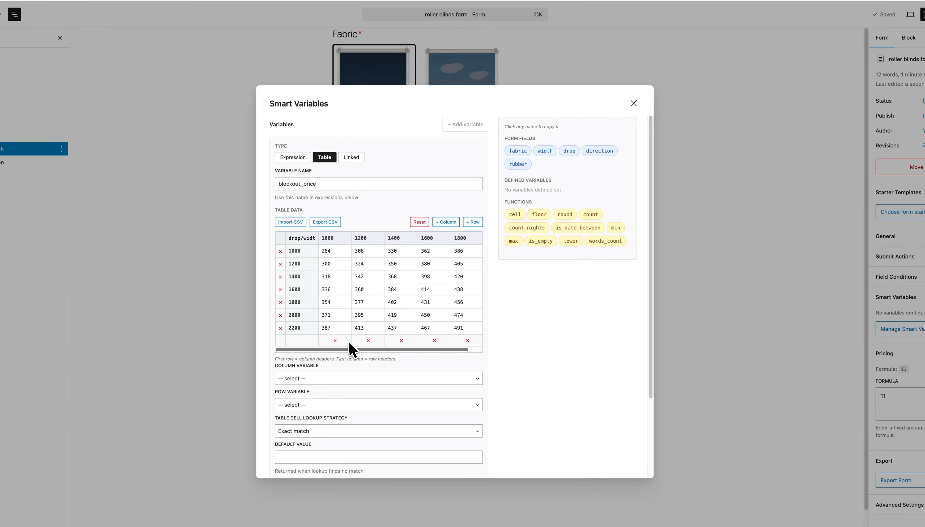
# - Set the blockout_price table's column variable to width and its row variable to drop
pyautogui.scroll(-3, 479, 371)
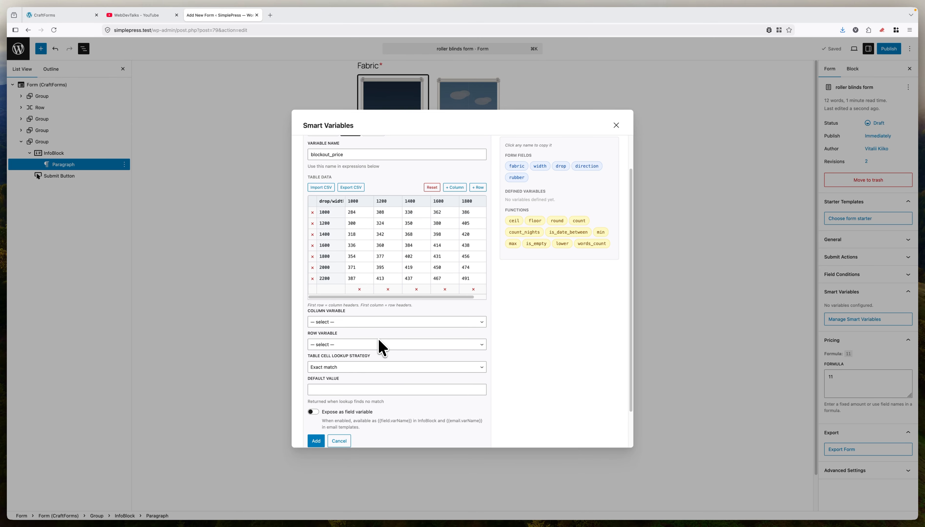
pyautogui.click(353, 326)
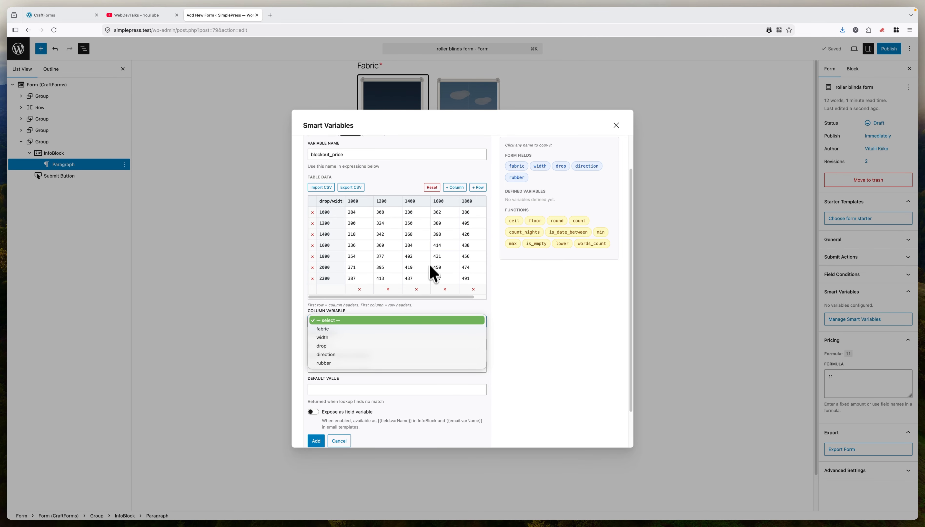
pyautogui.click(341, 338)
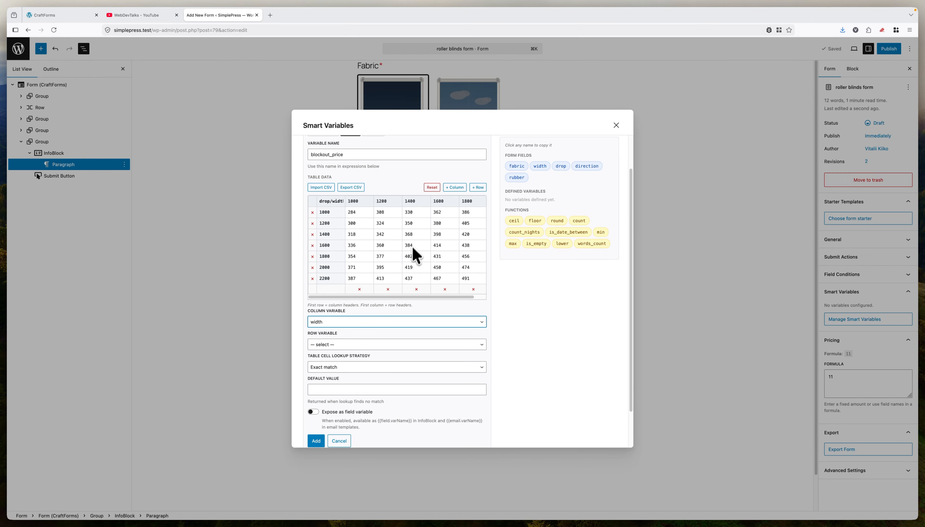
pyautogui.click(340, 345)
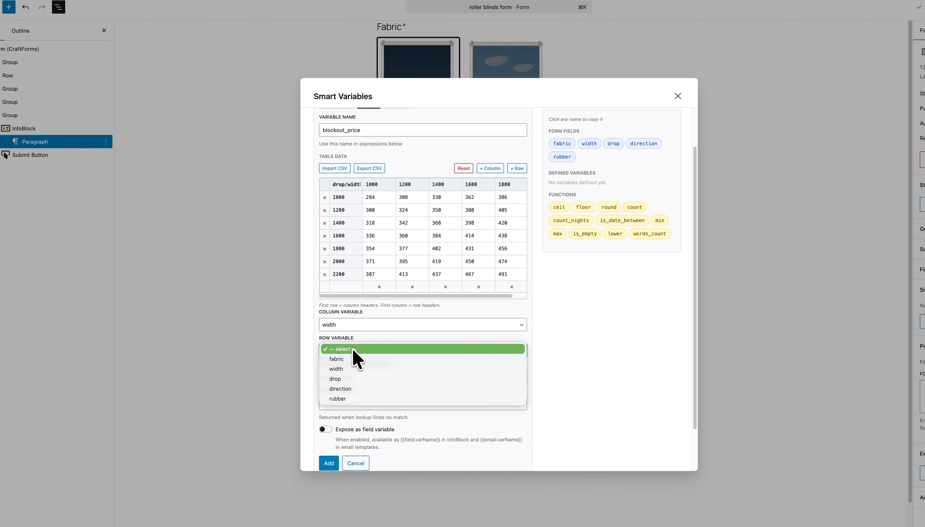
pyautogui.click(347, 379)
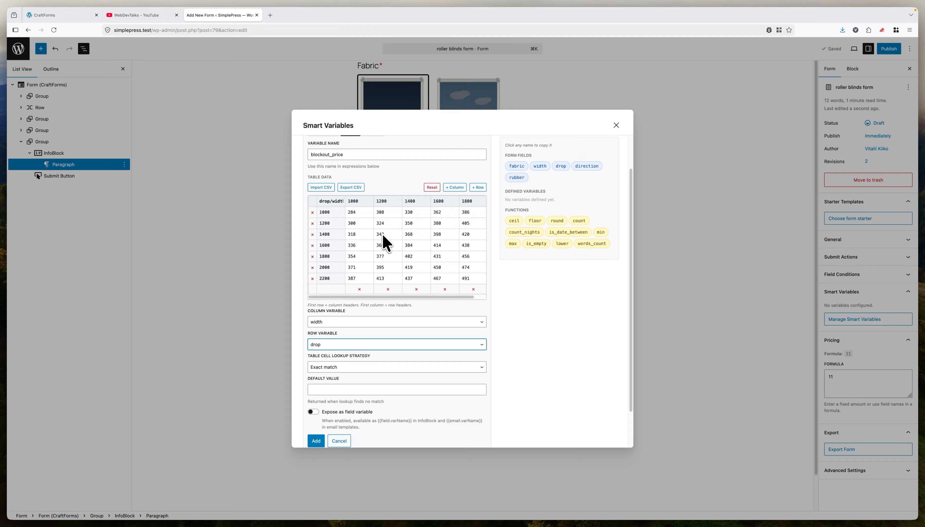
# - Set the blockout_price table cell lookup strategy to "Closest up (largest ≤ value)"
pyautogui.click(358, 367)
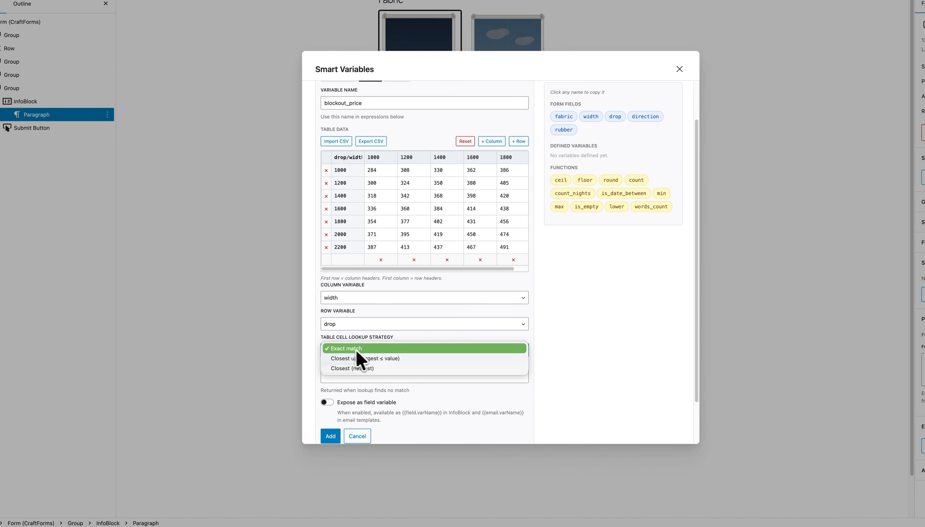
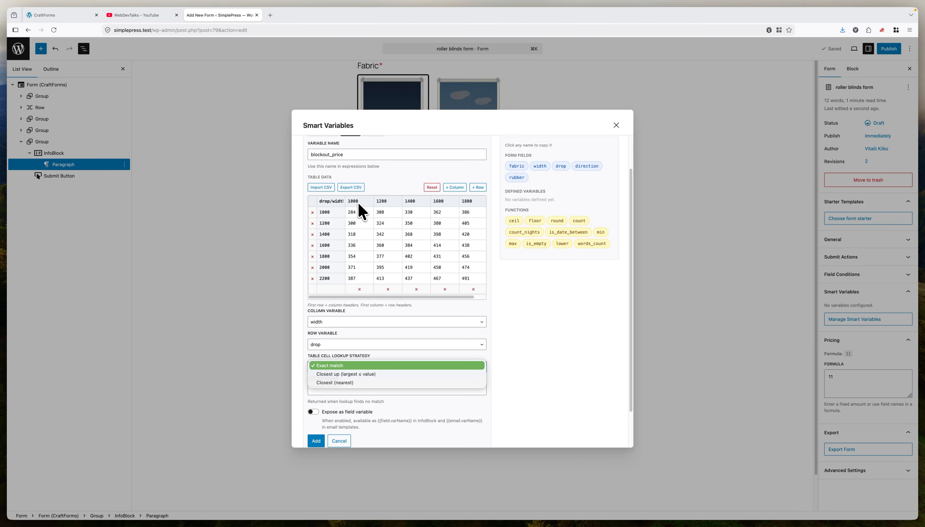
pyautogui.click(345, 382)
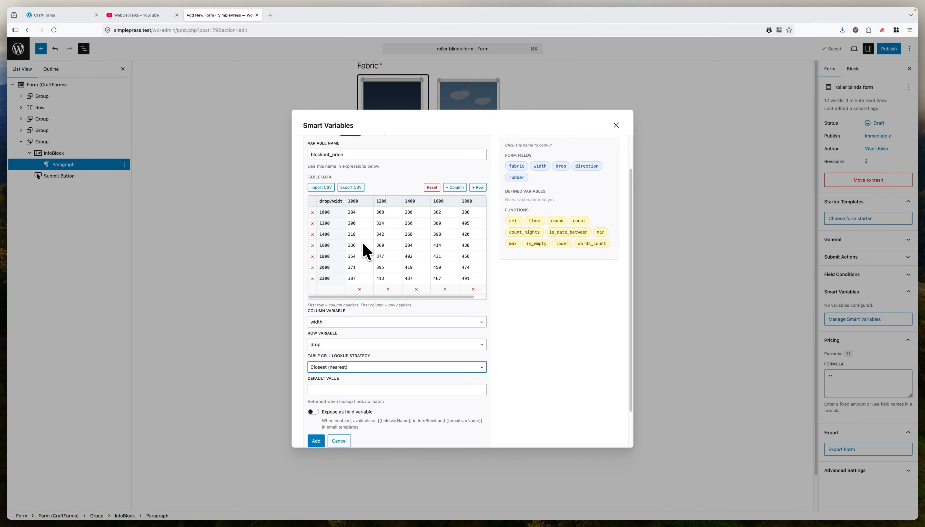
pyautogui.click(351, 367)
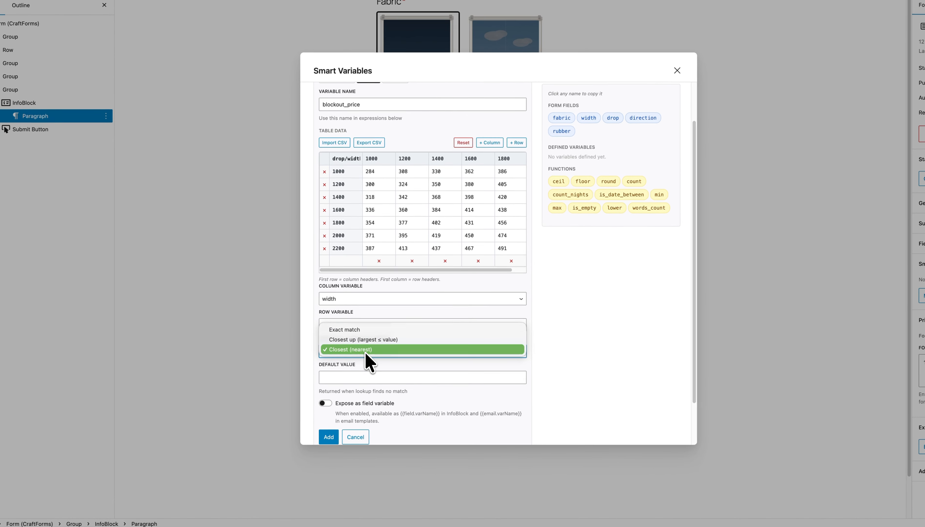
pyautogui.click(373, 340)
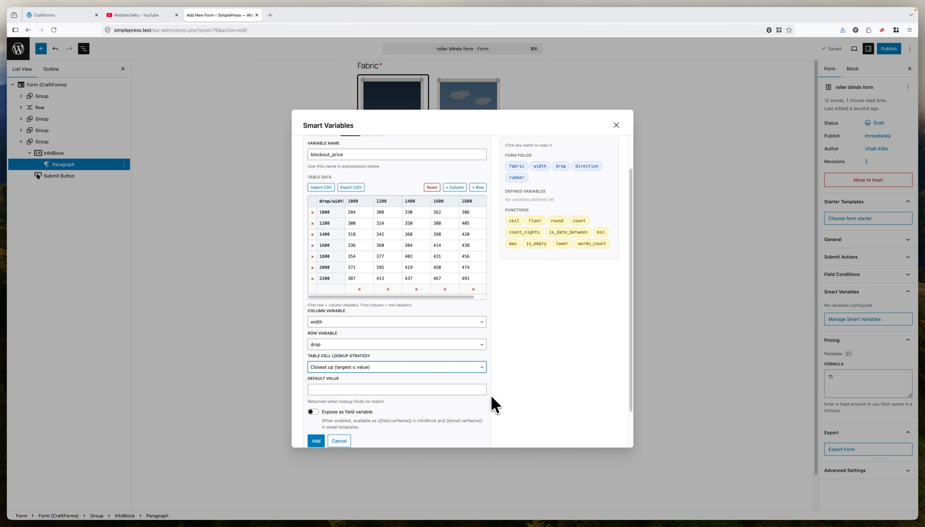
# - Give blockout_price a default value of 0 and add it to the variables list
pyautogui.click(343, 390)
pyautogui.write('0')
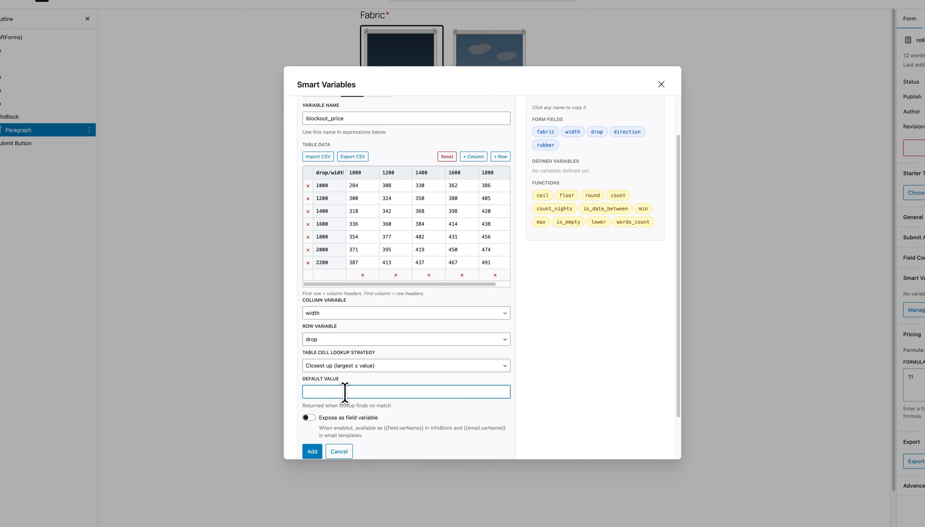
pyautogui.click(313, 452)
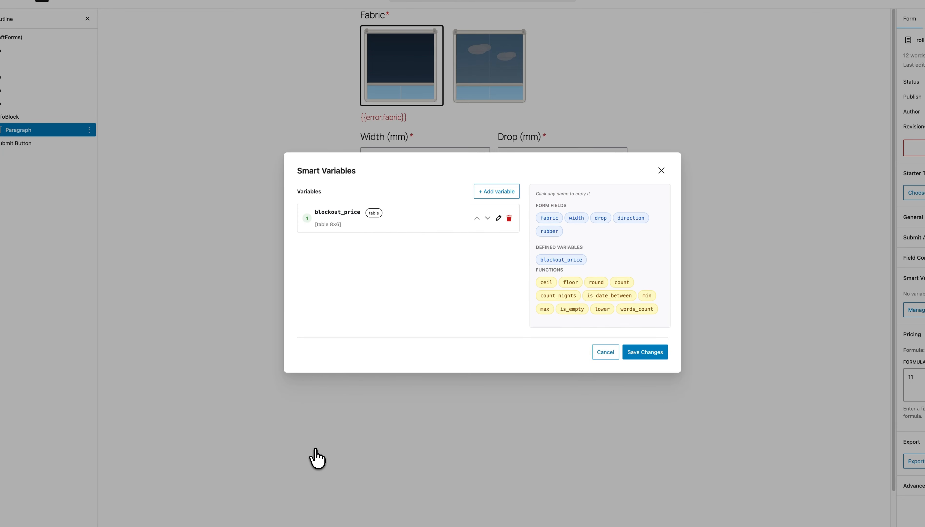
# - Start a second table-type smart variable and name it sunscreen_price
pyautogui.click(495, 192)
pyautogui.click(354, 194)
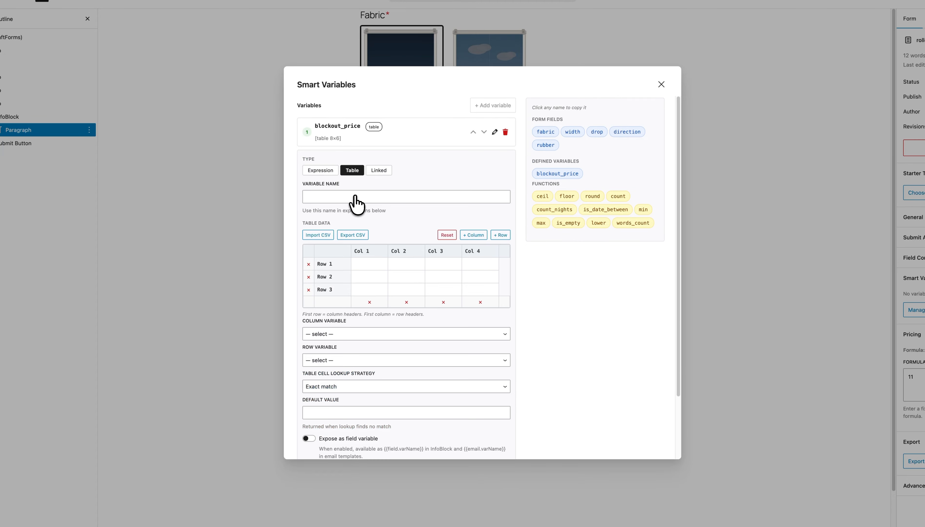
pyautogui.click(371, 199)
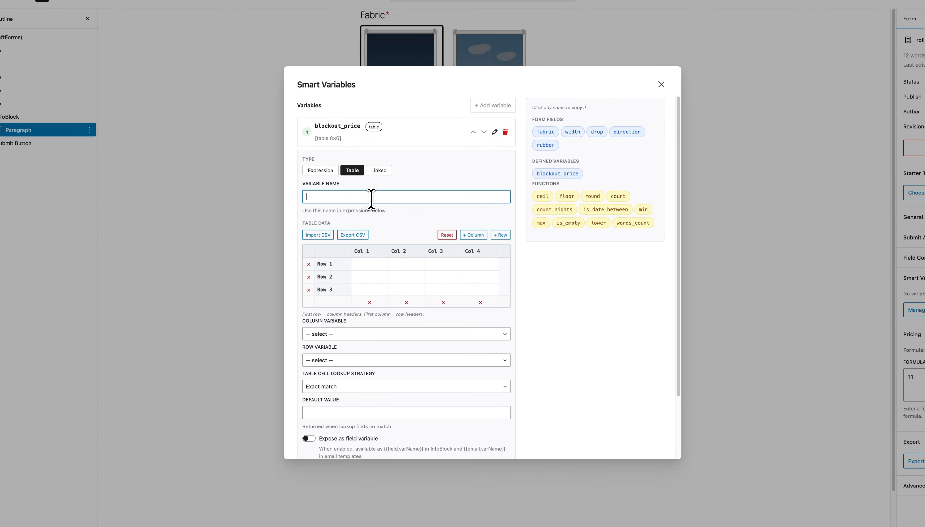
pyautogui.write('sunscr')
pyautogui.write('een_pri')
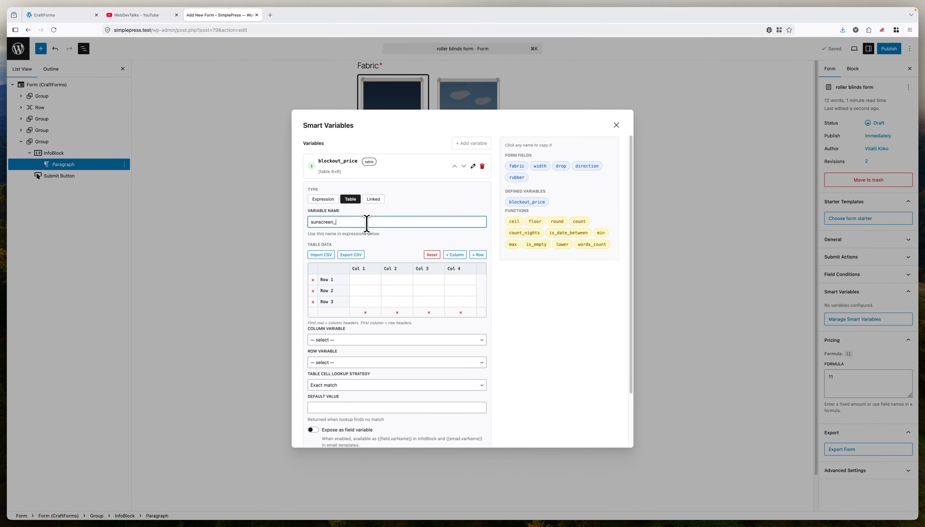
pyautogui.write('ces')
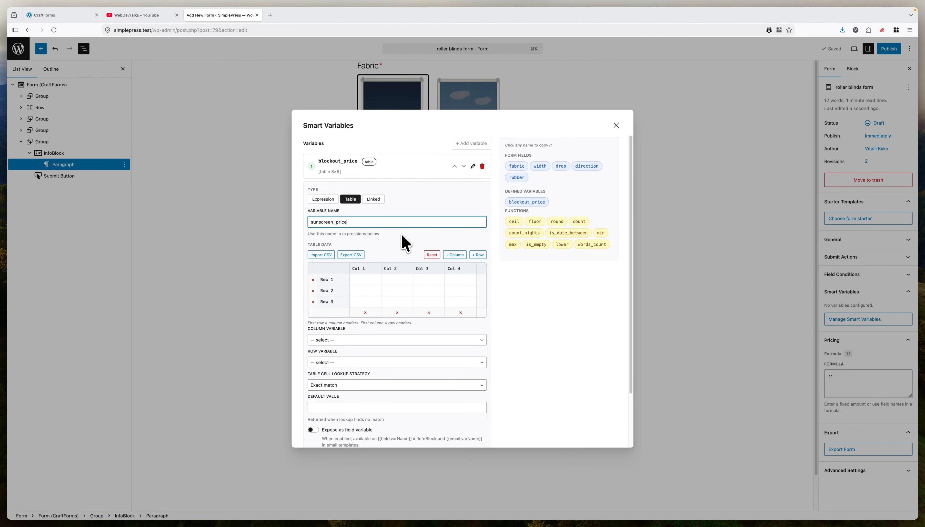
# - Import RB Sunscreen-Table 1.csv as the table data of the sunscreen_price variable
pyautogui.click(321, 255)
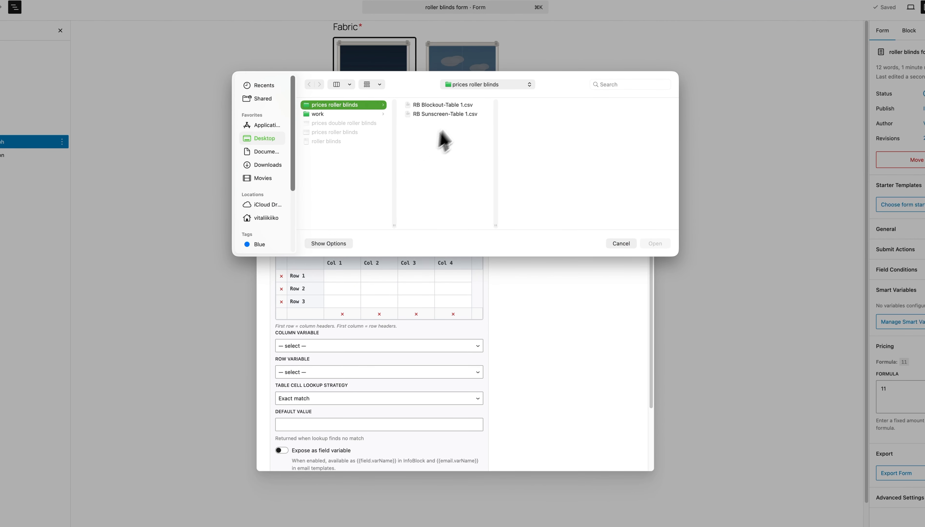
pyautogui.click(460, 114)
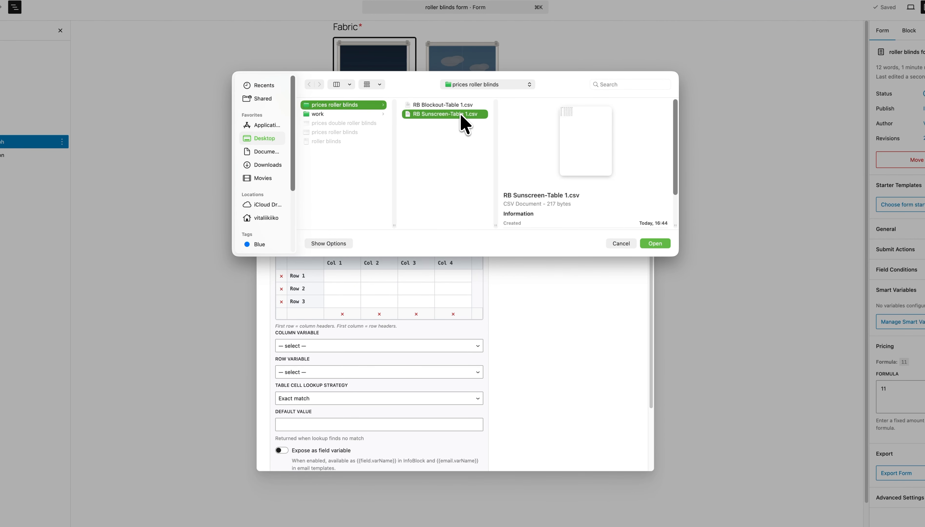
pyautogui.click(653, 243)
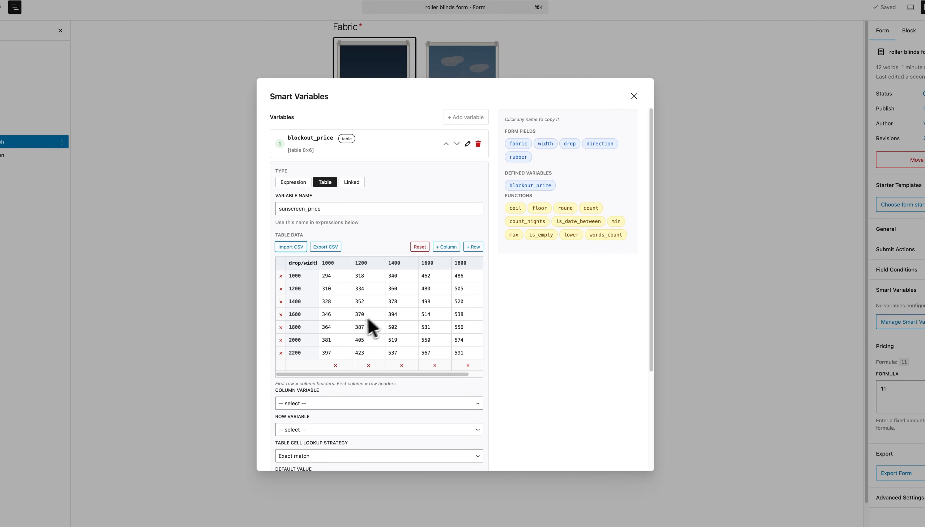
# - Set the sunscreen_price table's column variable to width and its row variable to drop
pyautogui.click(367, 407)
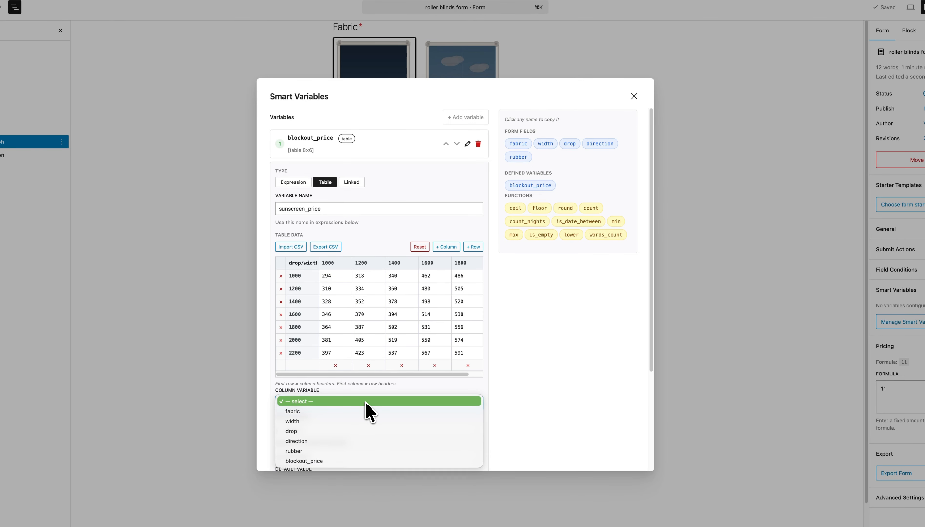
pyautogui.click(323, 420)
pyautogui.click(323, 430)
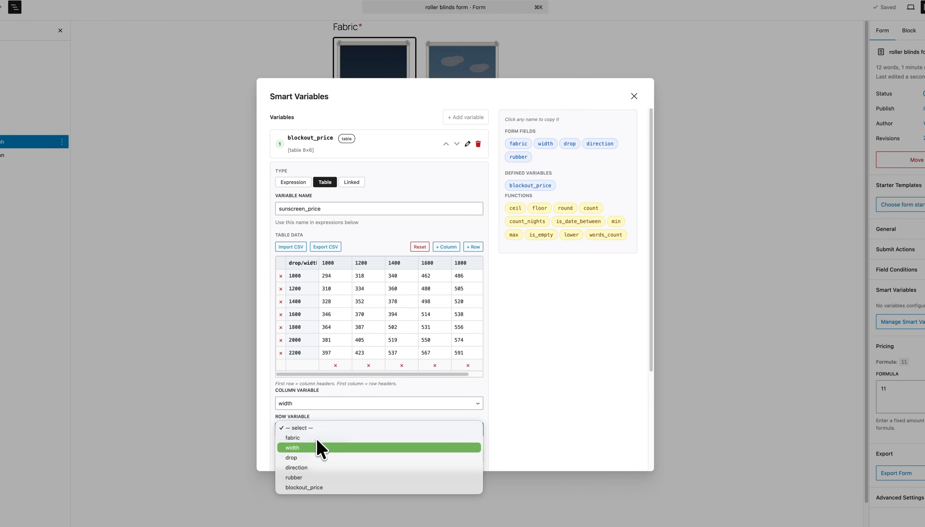
pyautogui.click(312, 458)
# - Add sunscreen_price to the variables with the lookup strategy "Closest up (largest ≤ value)" and a default value of 0
pyautogui.scroll(-5, 404, 364)
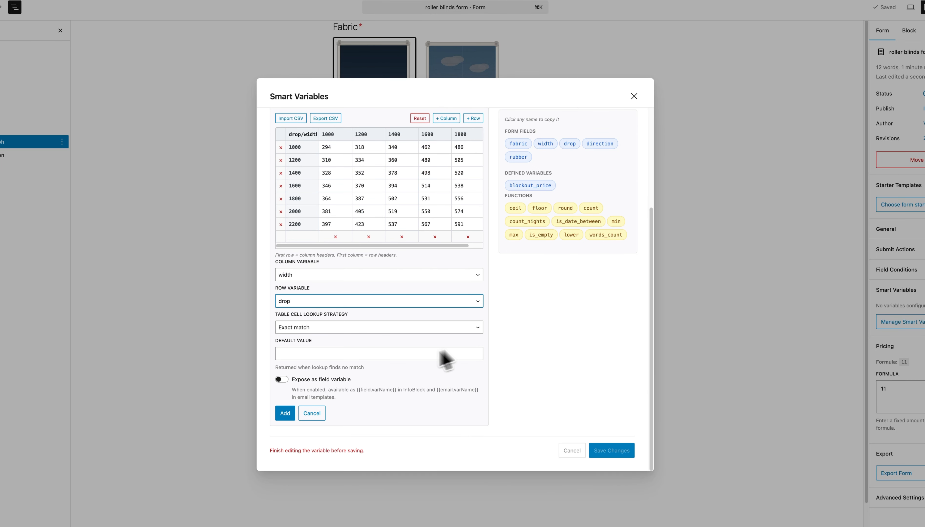
pyautogui.click(341, 326)
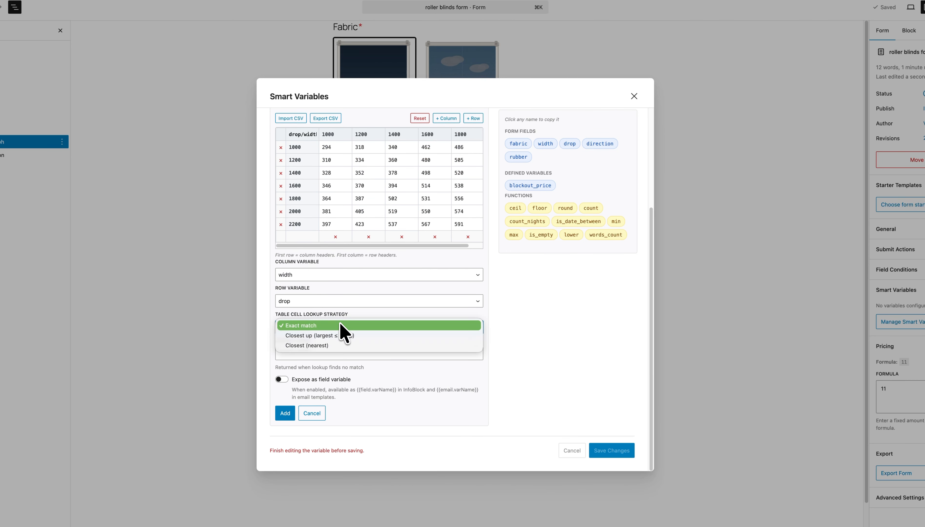
pyautogui.click(330, 335)
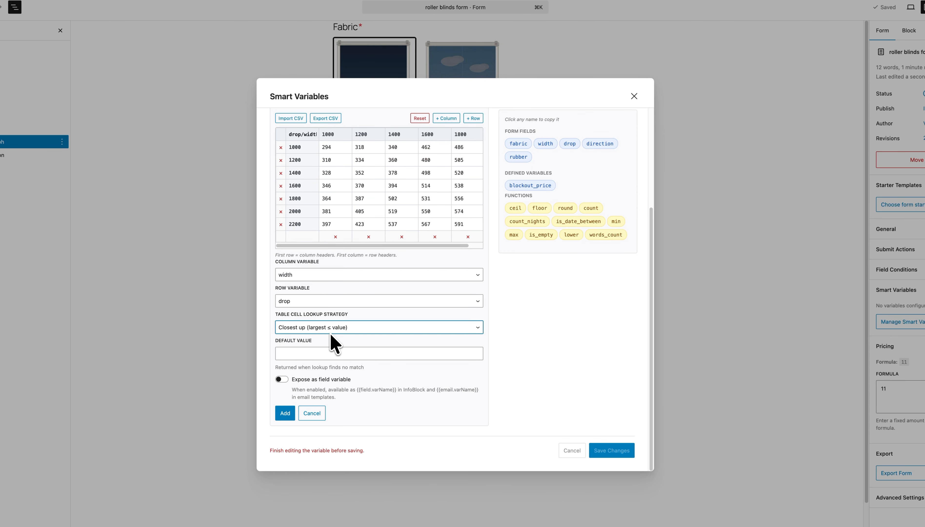
pyautogui.click(328, 354)
pyautogui.write('0')
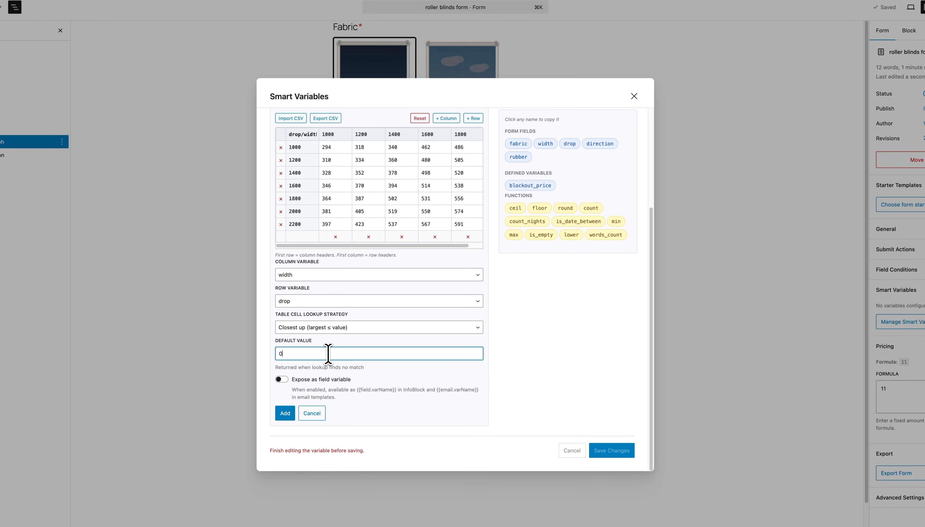
pyautogui.click(285, 413)
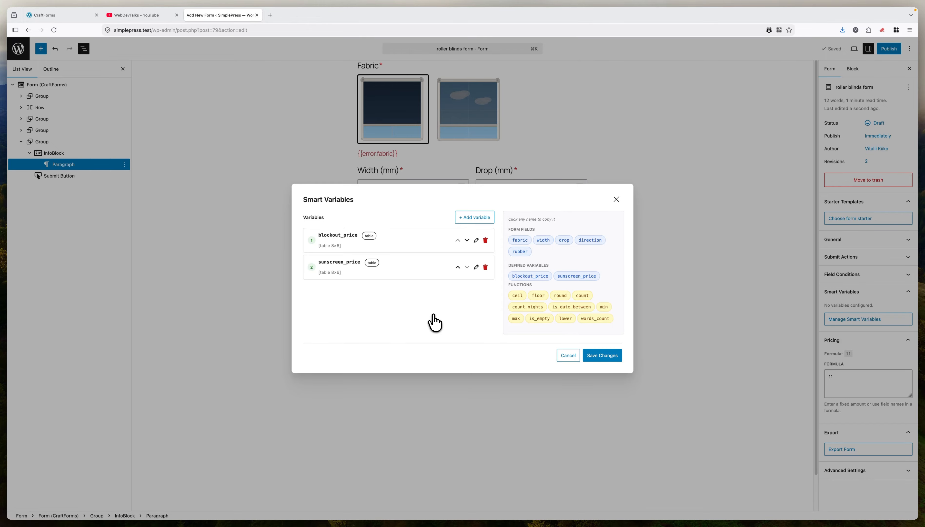
# - Start a third smart variable named rubber_price and make it the Linked type
pyautogui.click(473, 219)
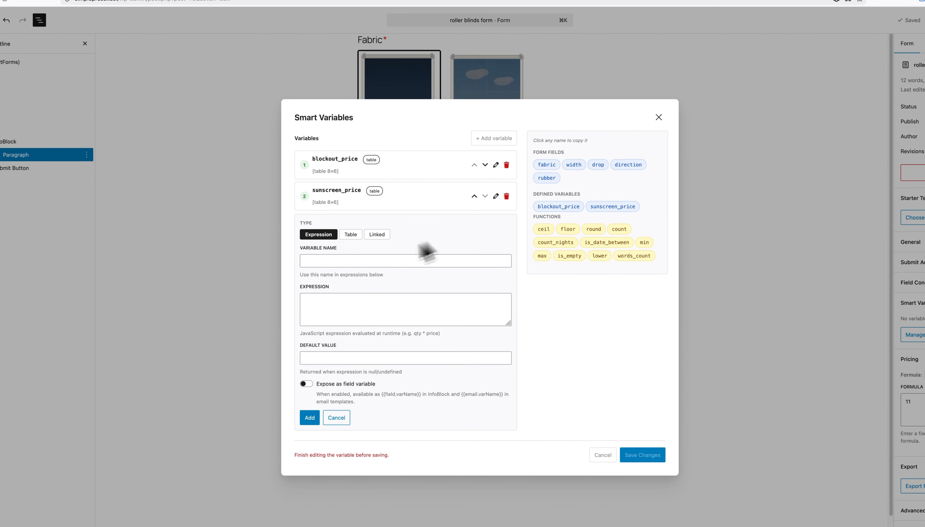
pyautogui.click(349, 261)
pyautogui.write('rubbe')
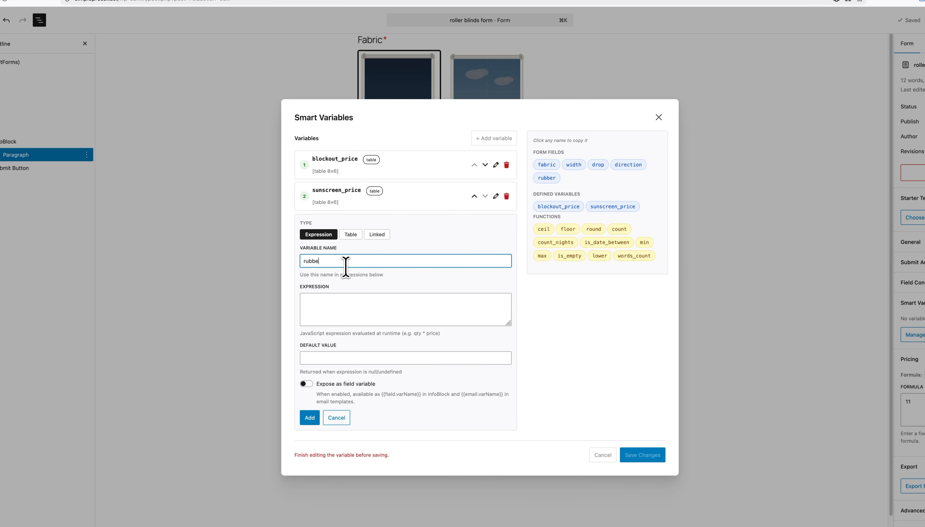
pyautogui.write('r')
pyautogui.write('_price')
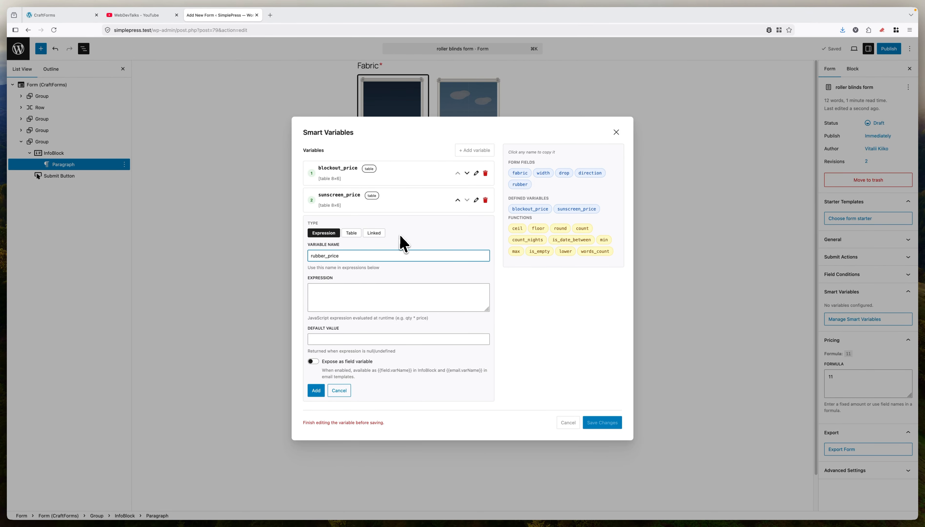
pyautogui.click(383, 292)
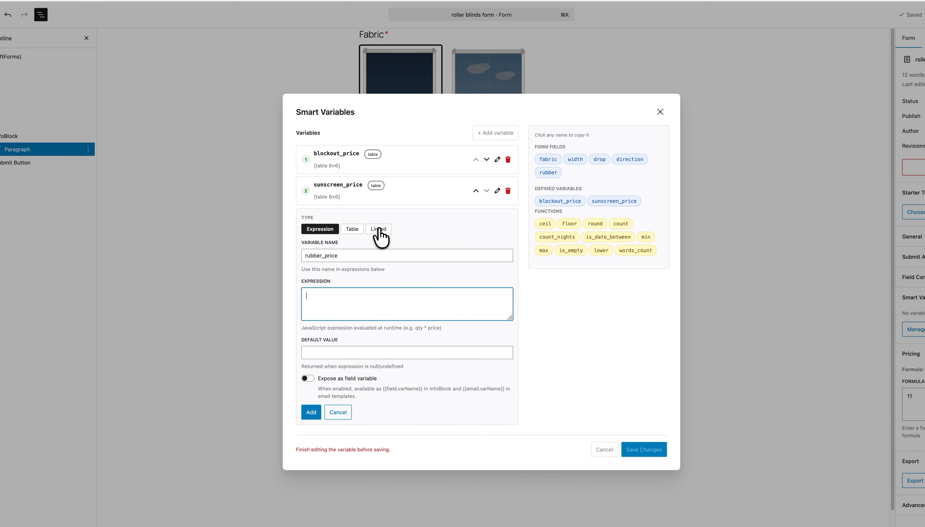
pyautogui.click(379, 229)
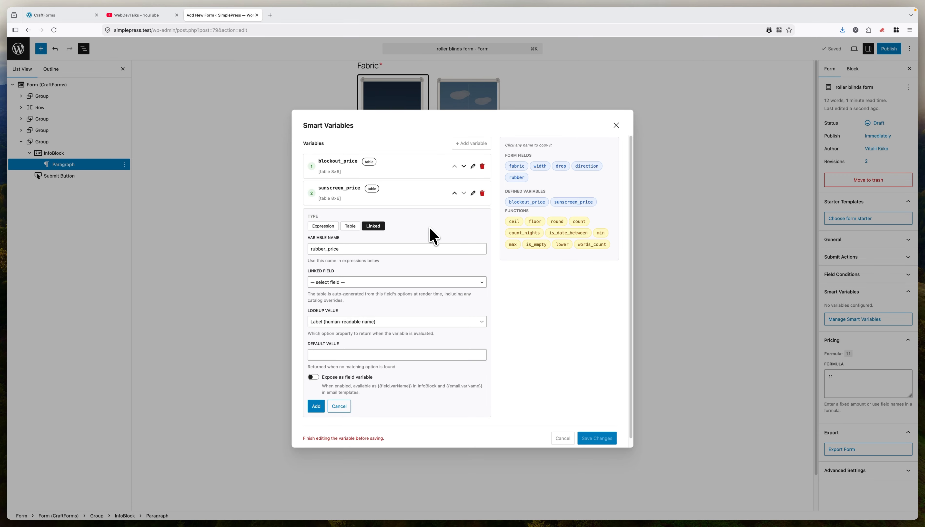
# - Link rubber_price to the Optional Base Rail Rubber Insert field's Price with a default value of 0, and add the variable
pyautogui.click(349, 283)
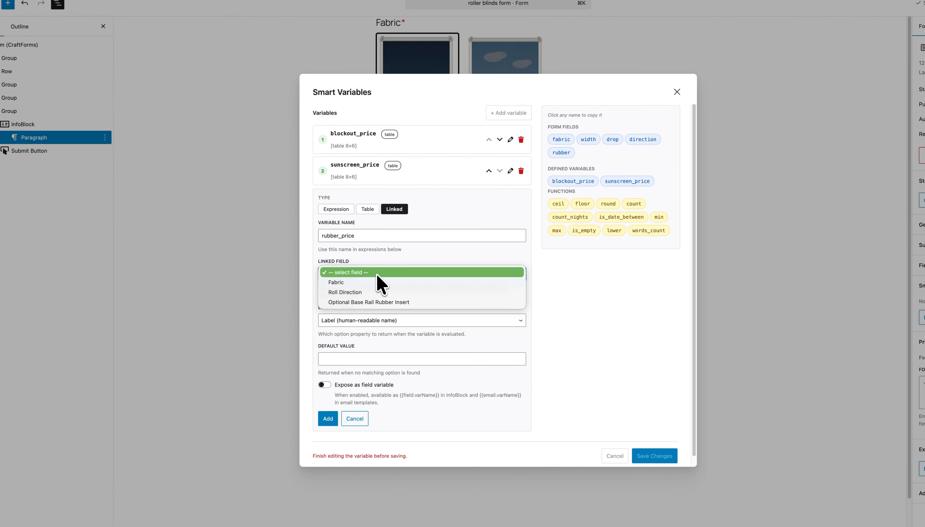
pyautogui.click(394, 303)
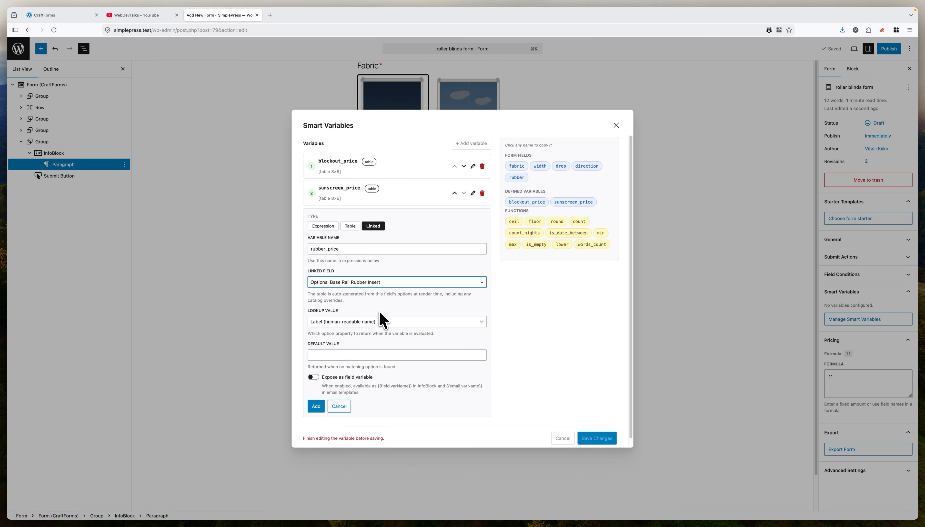
pyautogui.click(347, 321)
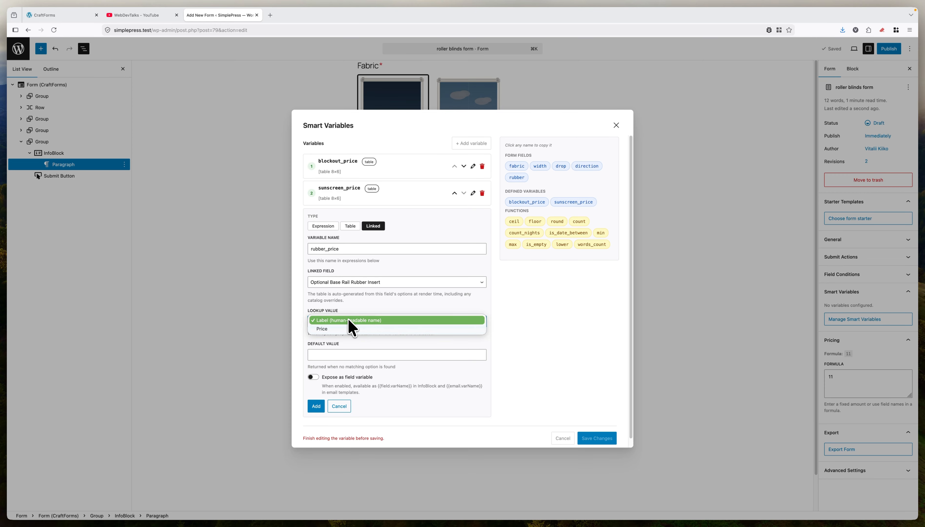
pyautogui.click(339, 329)
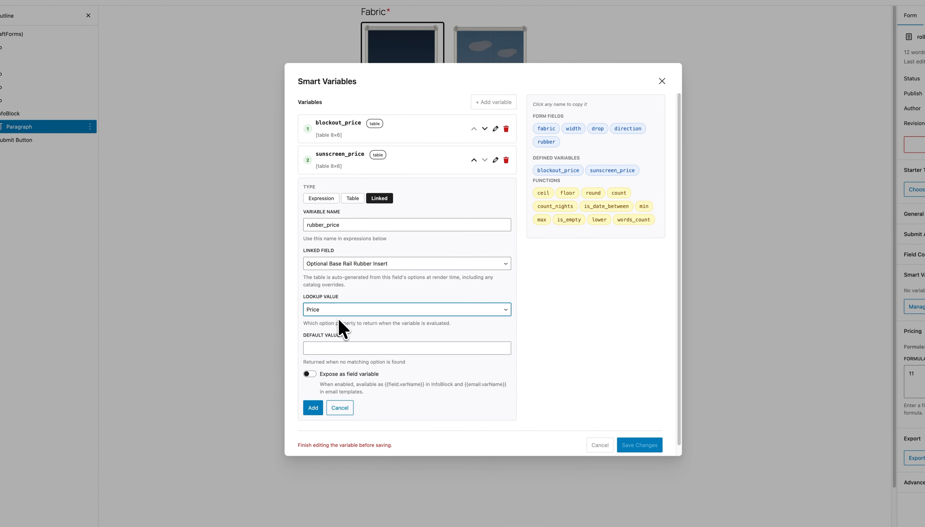
pyautogui.click(361, 348)
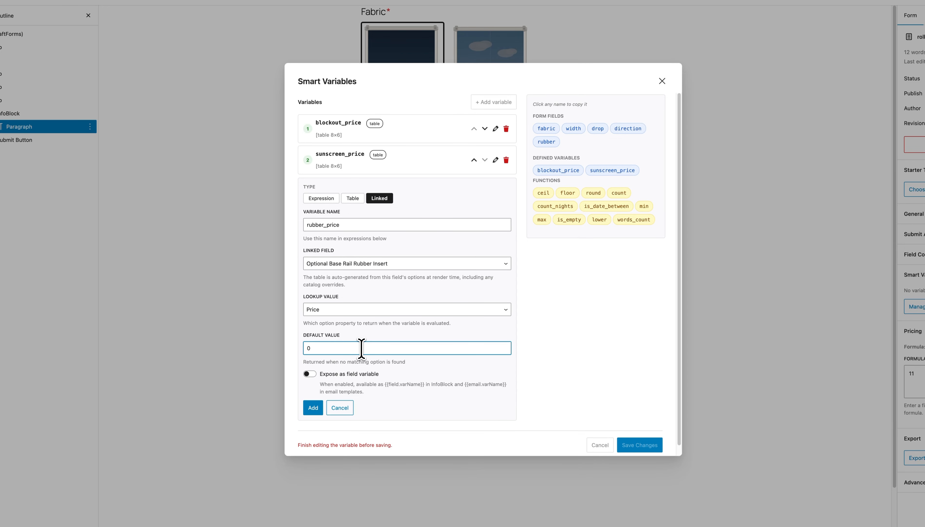
pyautogui.click(313, 408)
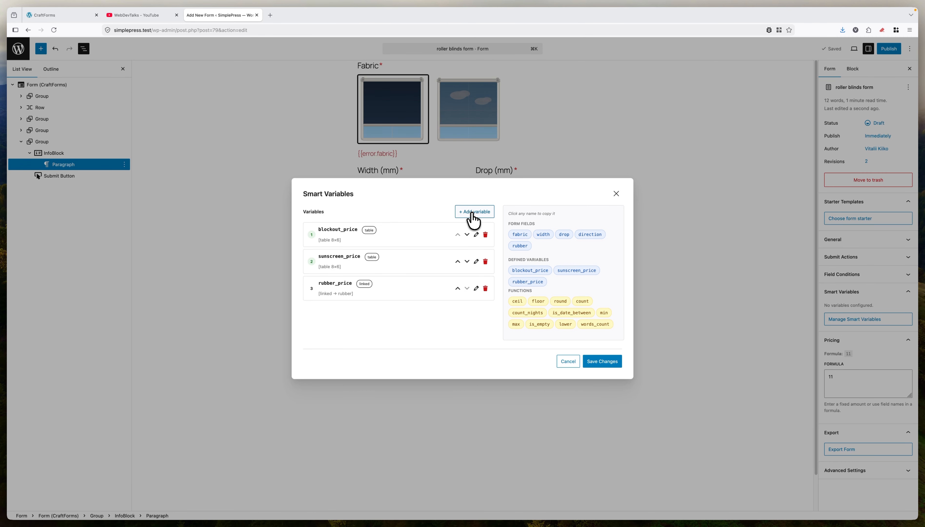
# - Start a fourth smart variable of the Expression type and name it price_formula
pyautogui.click(473, 212)
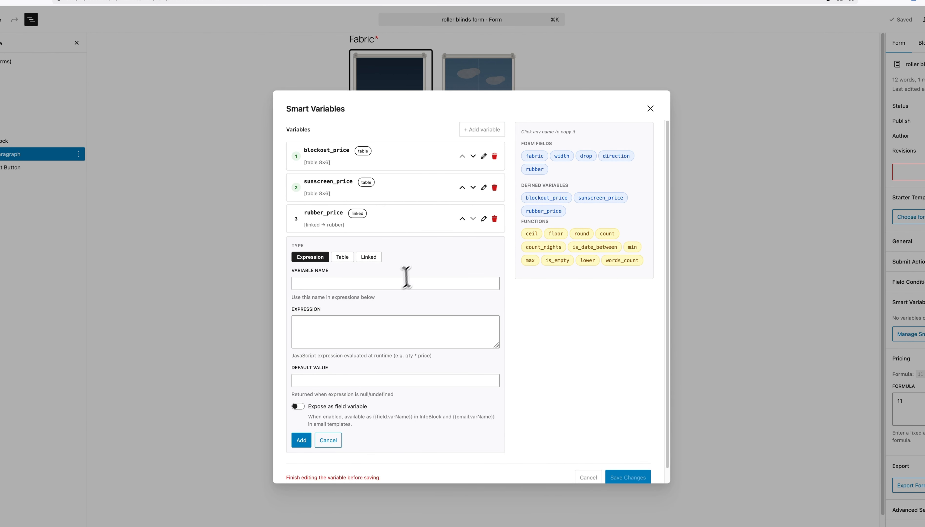
pyautogui.click(398, 280)
pyautogui.write('price')
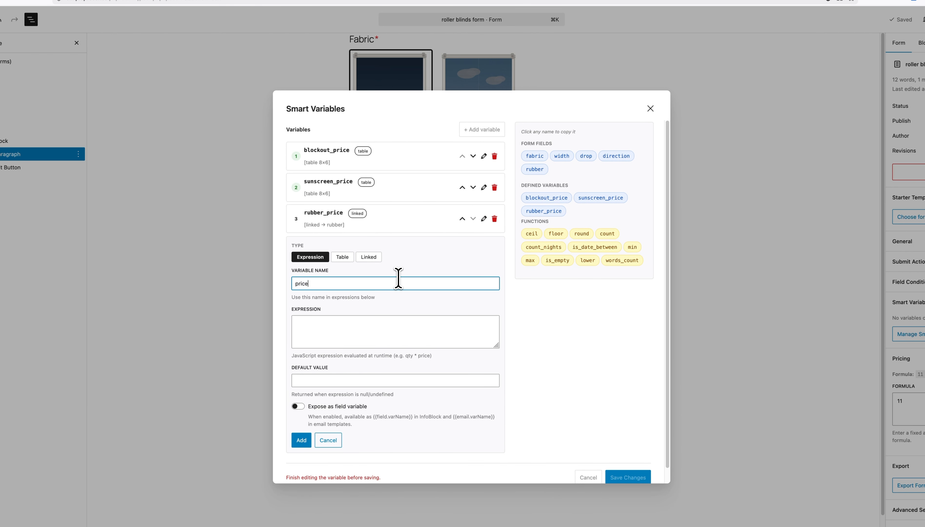
pyautogui.write('_formula')
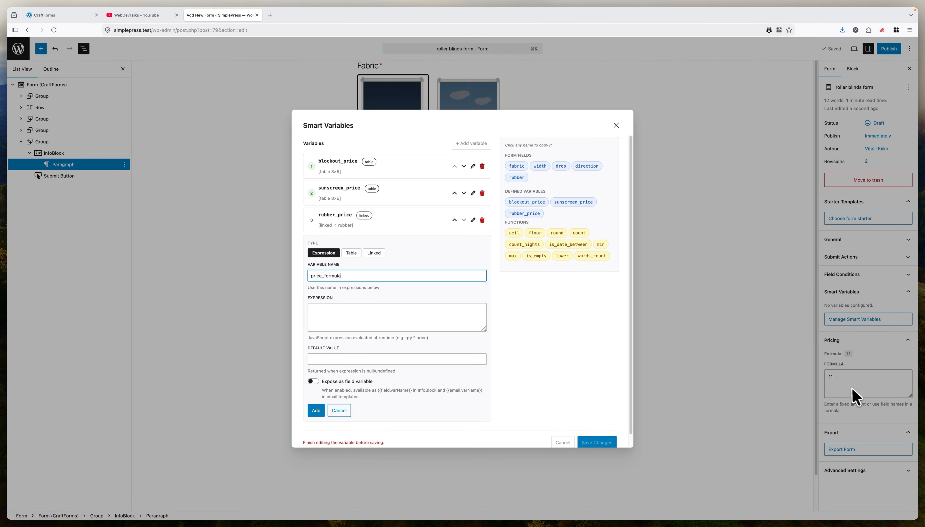
# - Enter the price_formula expression fabric === 'blockout' ? blockout_price : sunscreen_price
pyautogui.click(355, 319)
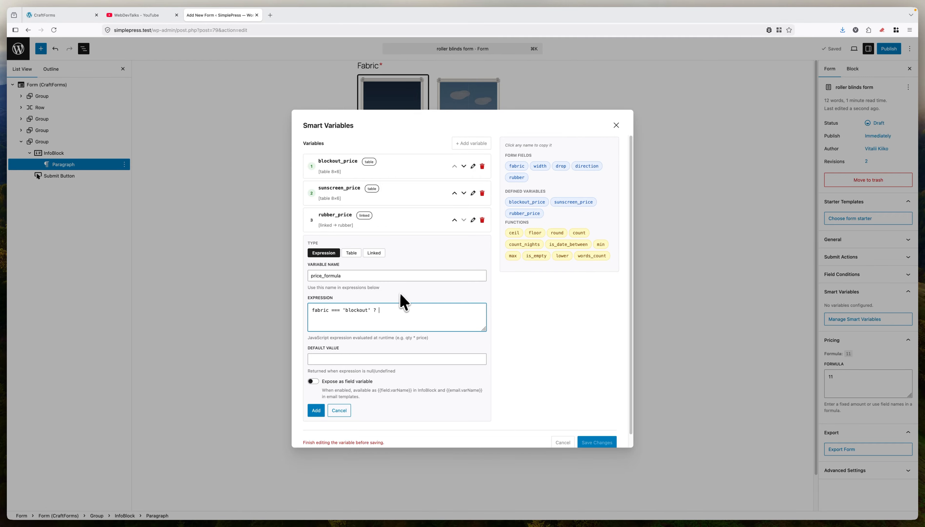
pyautogui.click(527, 202)
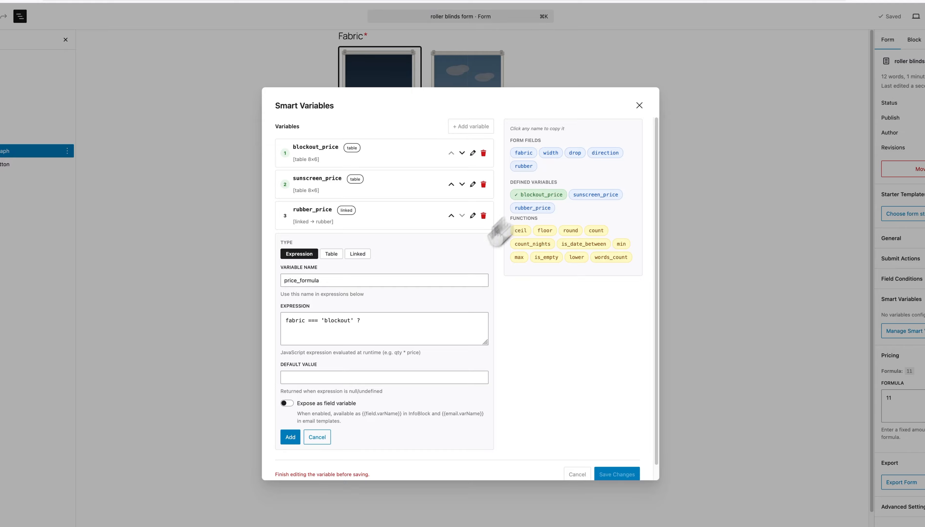
pyautogui.click(394, 325)
pyautogui.write('blockout_price')
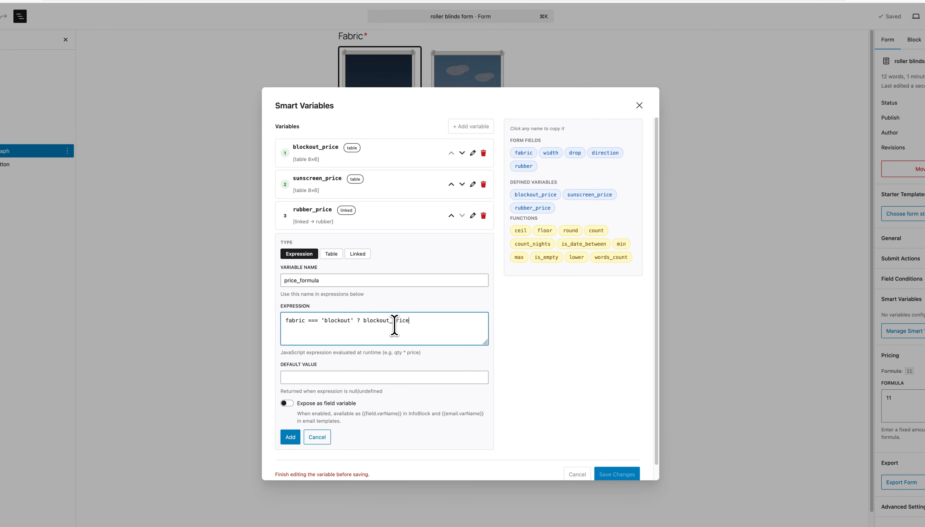
pyautogui.write(':')
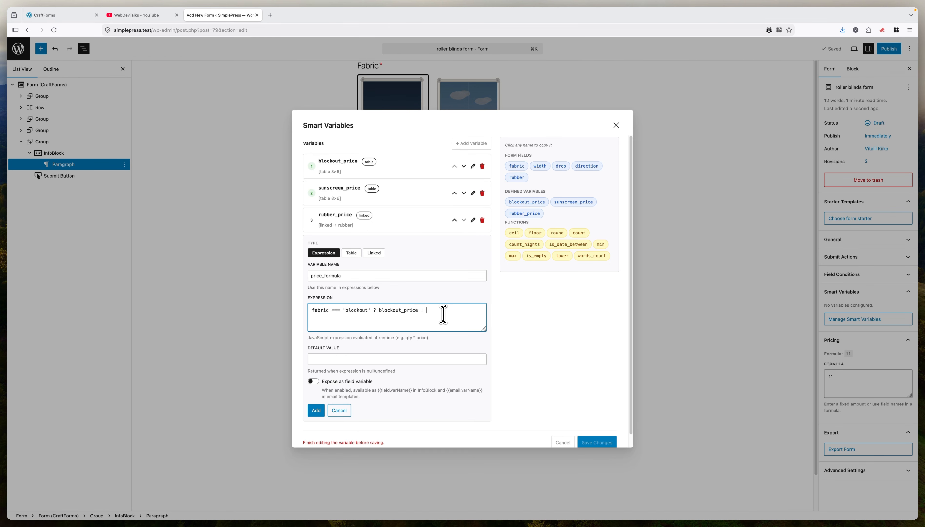
pyautogui.click(561, 202)
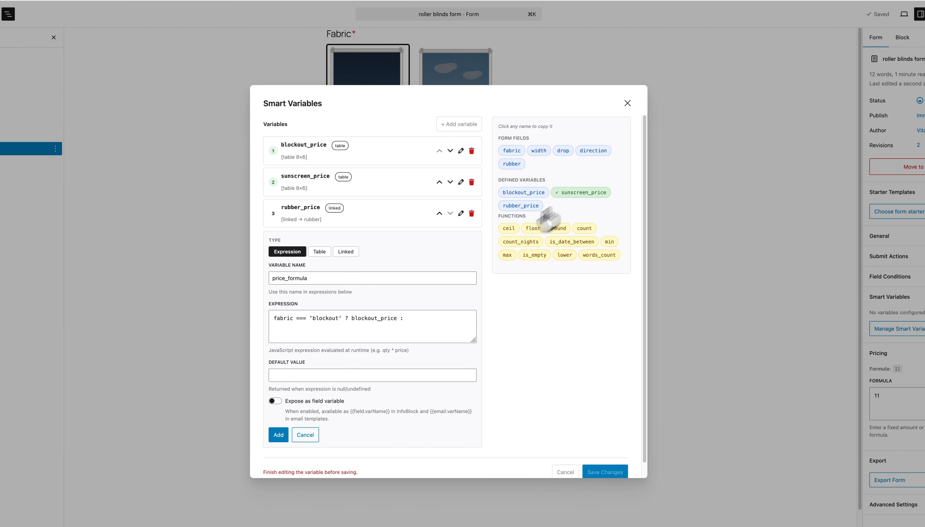
pyautogui.click(429, 320)
pyautogui.write('sunscreen_price')
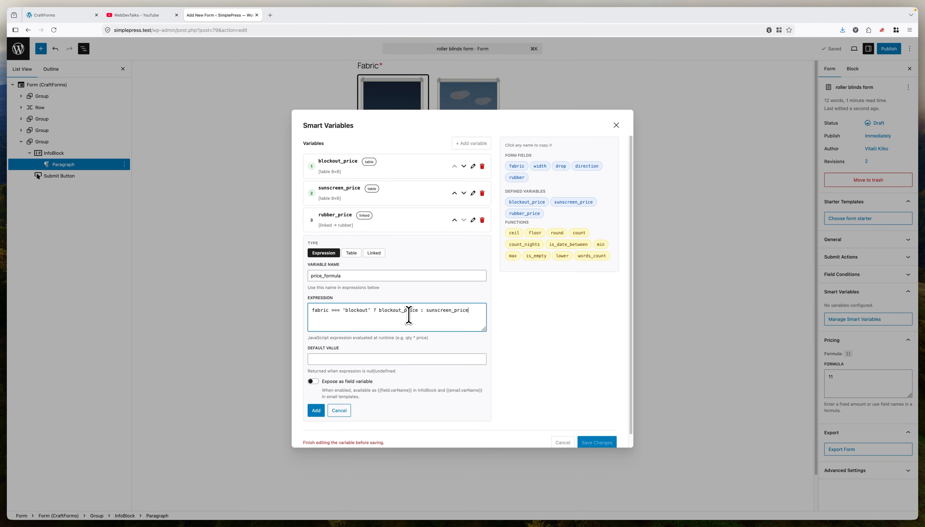
pyautogui.moveTo(313, 311); pyautogui.dragTo(371, 311)
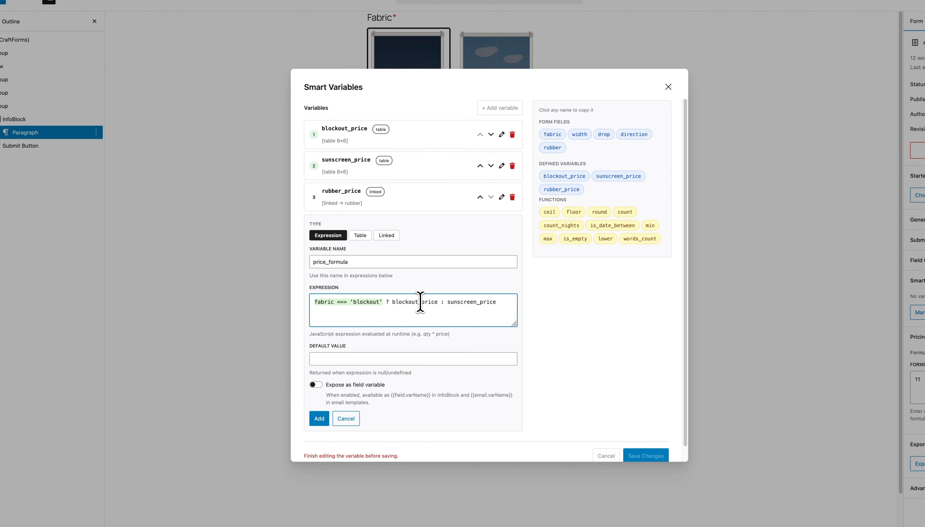
pyautogui.click(471, 302)
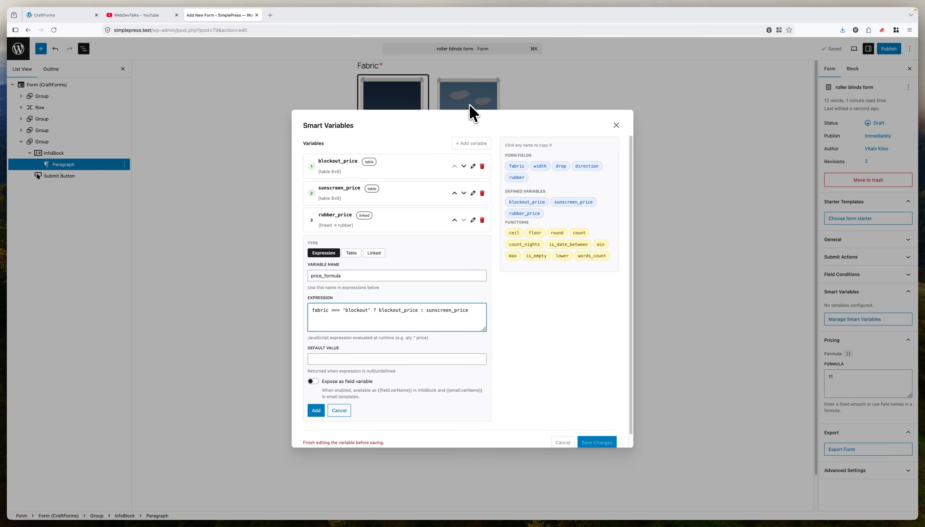
# - Wrap the price_formula expression's fabric condition in parentheses and append + rubber_price to it
pyautogui.click(476, 312)
pyautogui.write(')')
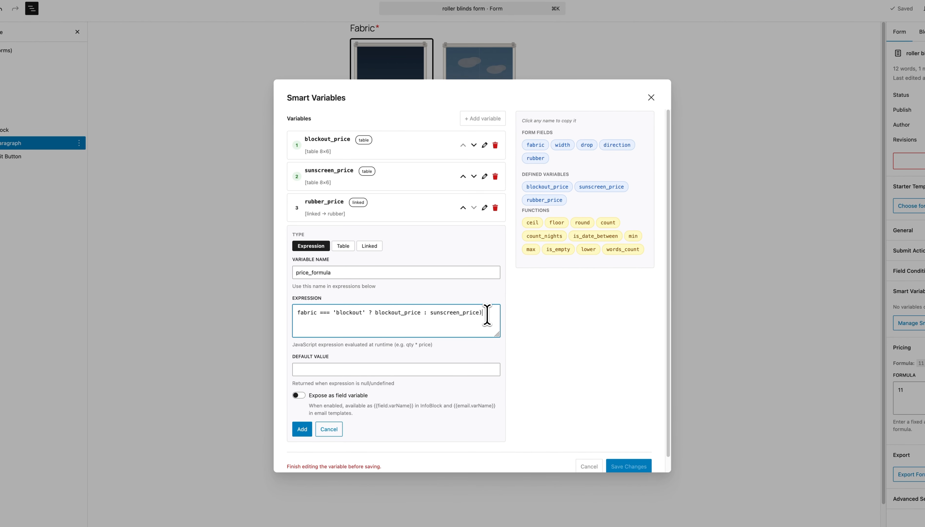
pyautogui.click(299, 313)
pyautogui.write('(')
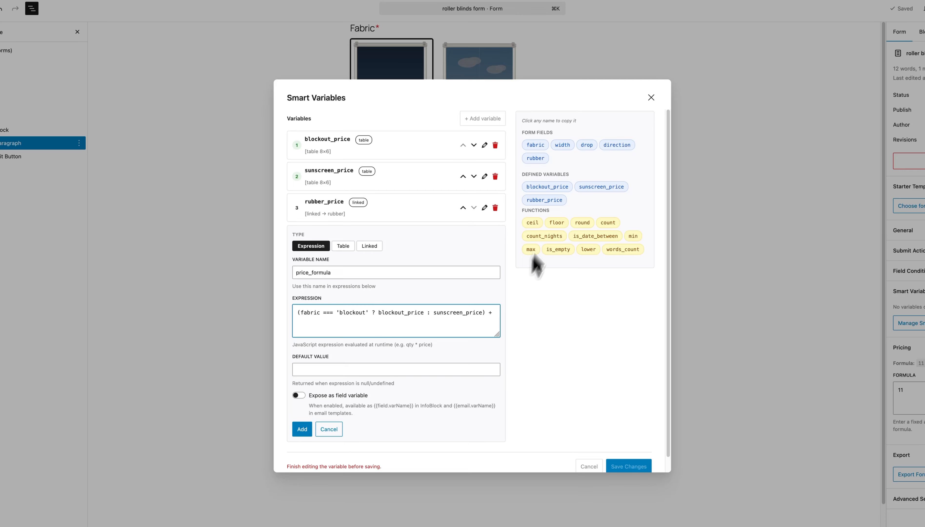
pyautogui.click(545, 200)
pyautogui.click(499, 312)
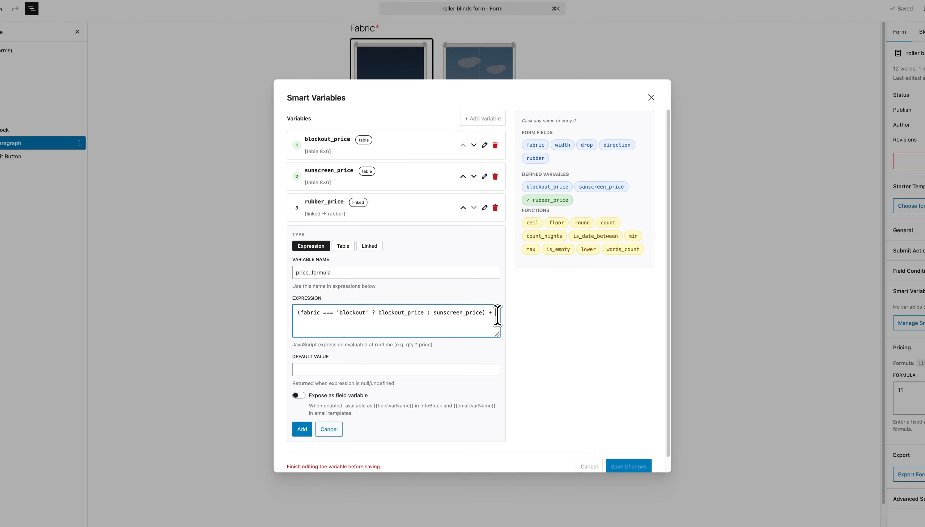
pyautogui.write('rubber_price')
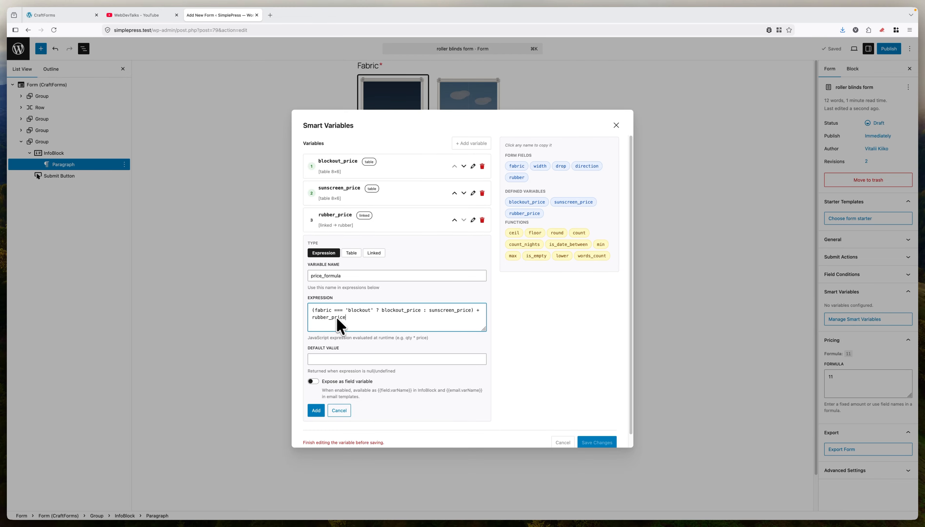
# - Give price_formula a default value of 0, add the variable, and save the smart variable changes
pyautogui.click(359, 359)
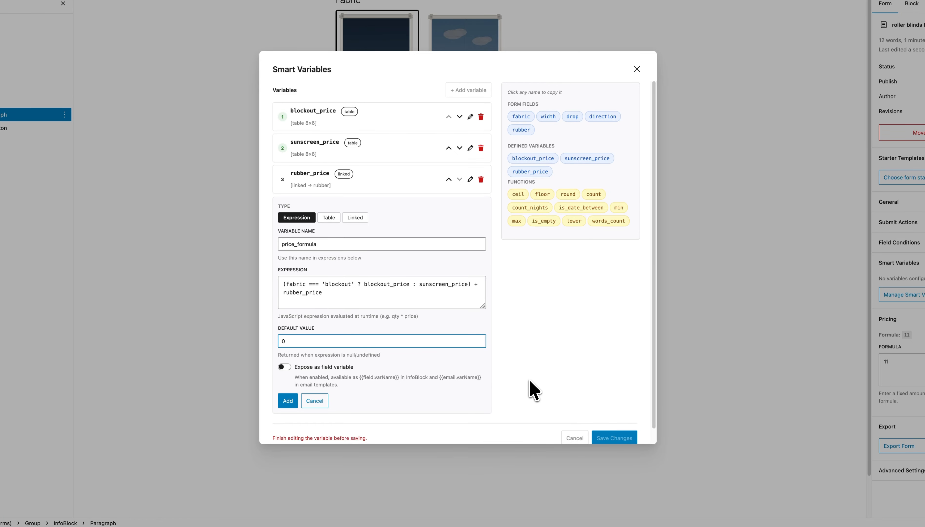
pyautogui.click(288, 401)
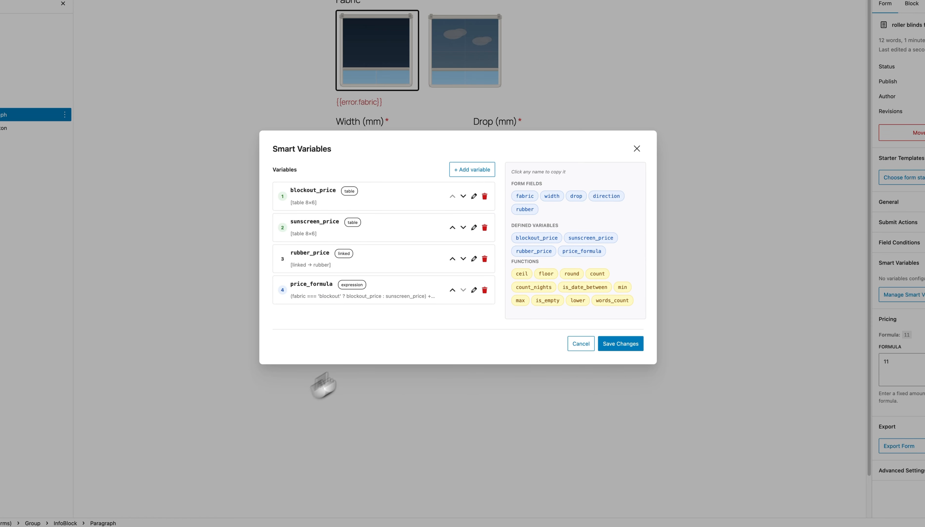
pyautogui.click(618, 345)
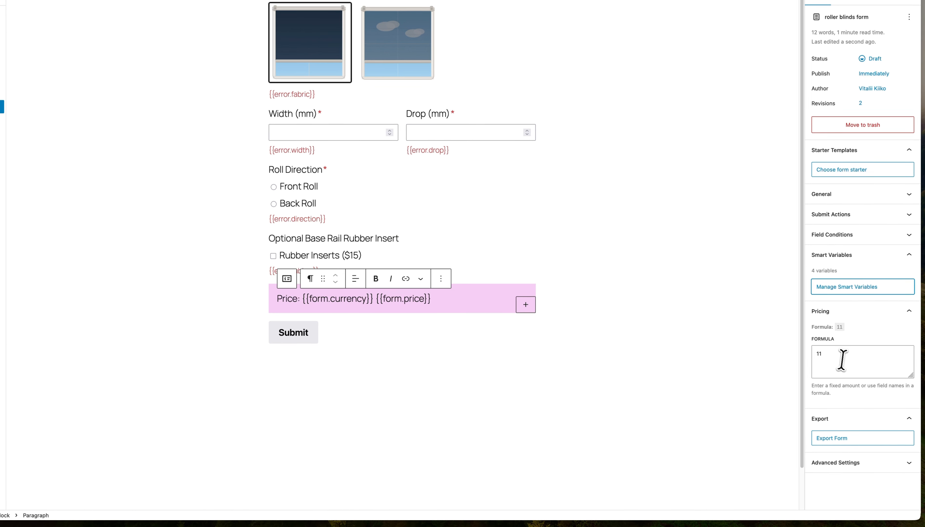
# - Replace the form's pricing formula with price_formula and publish the roller blinds form
pyautogui.click(909, 373)
pyautogui.press('BackSpace')
pyautogui.press('BackSpace')
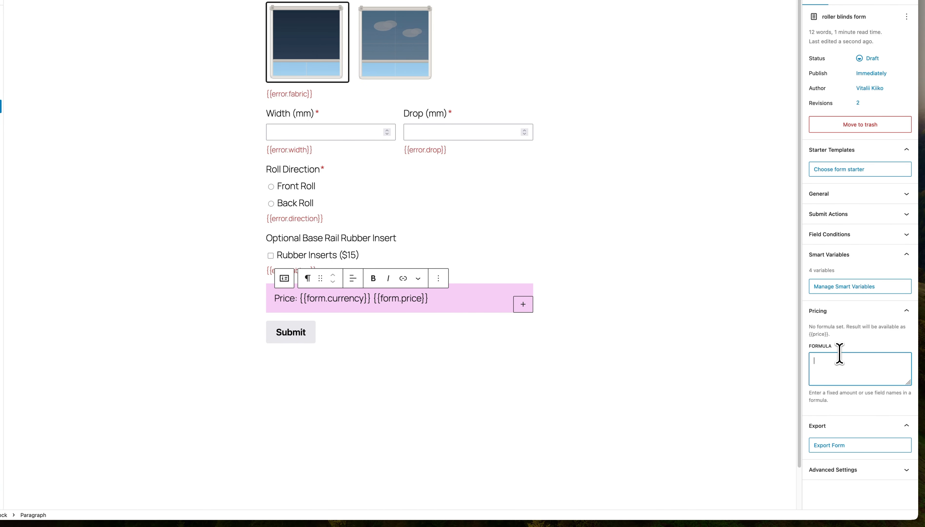
pyautogui.write('price_formula')
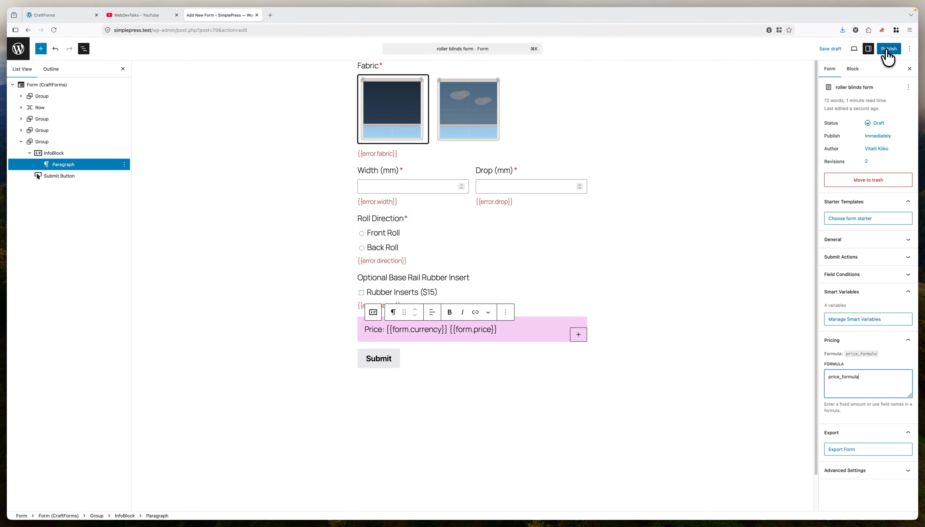
pyautogui.click(889, 49)
pyautogui.click(890, 48)
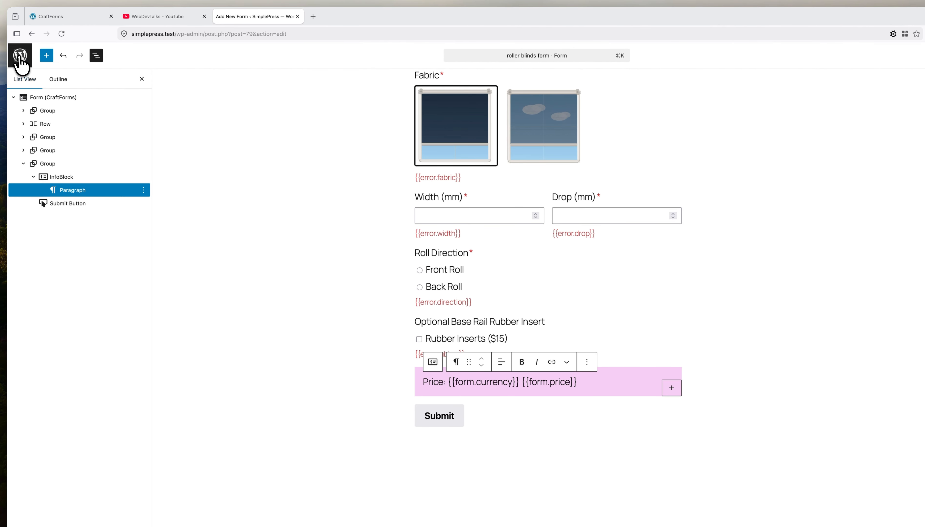
# - Open the site's pages list in a new browser tab, edit the Roller Blinds page, and dismiss the pattern chooser
pyautogui.rightClick(20, 59)
pyautogui.click(38, 62)
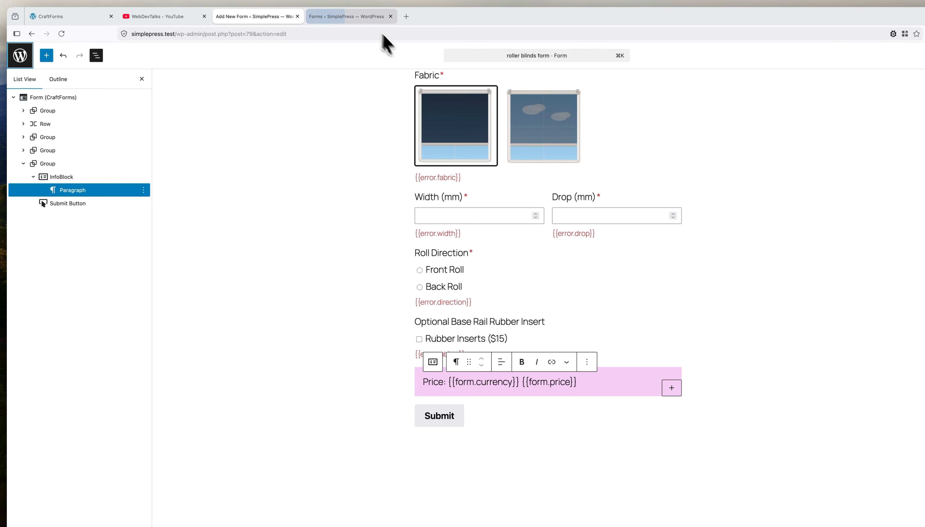
pyautogui.click(361, 18)
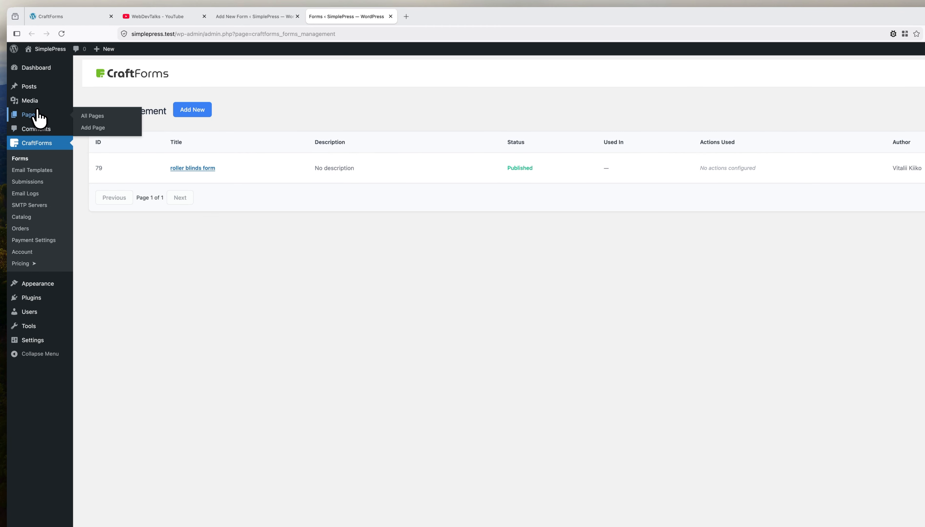
pyautogui.click(100, 114)
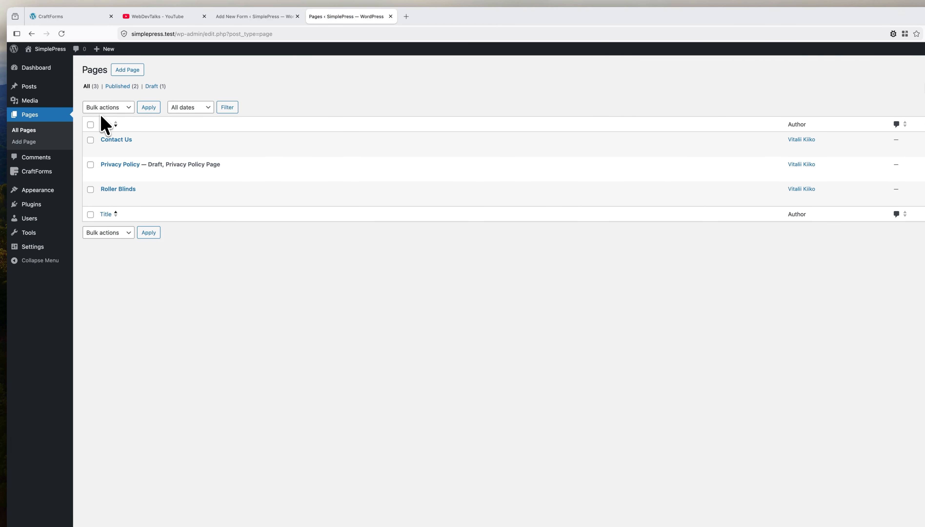
pyautogui.moveTo(120, 206)
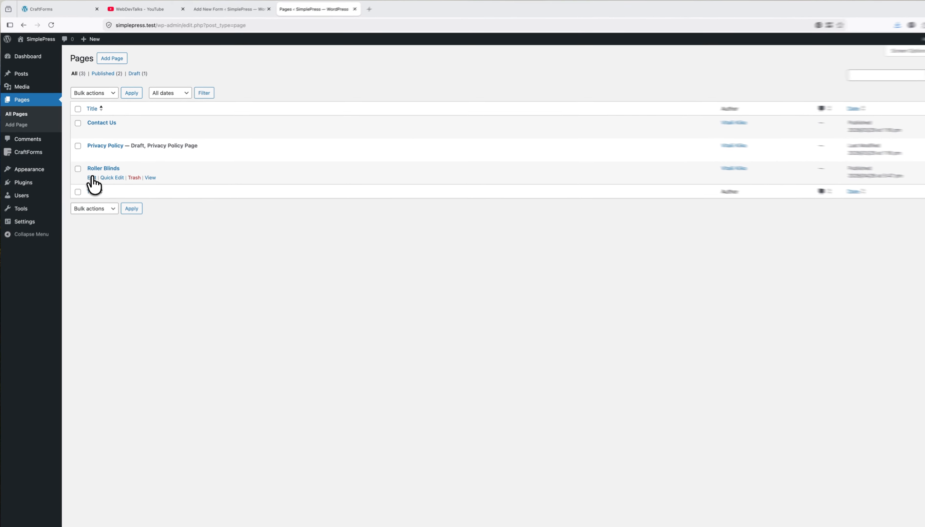
pyautogui.click(92, 172)
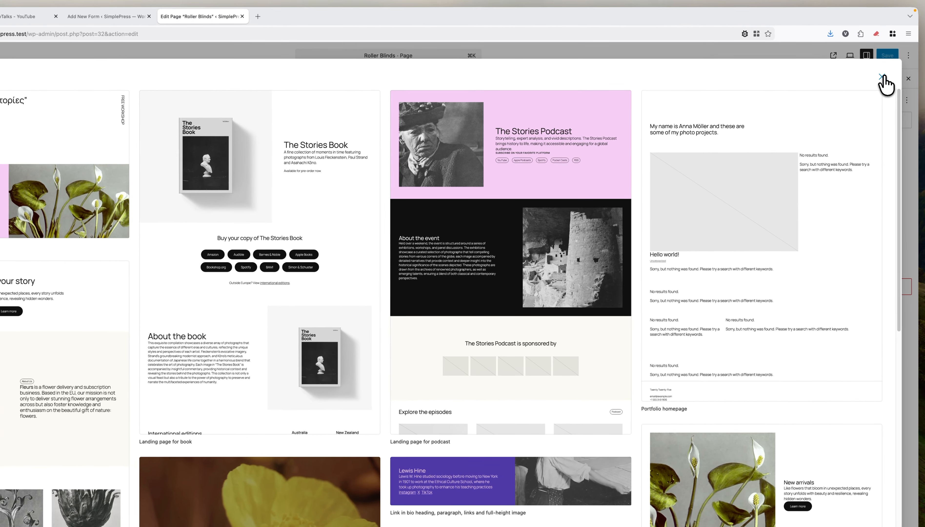
pyautogui.click(883, 82)
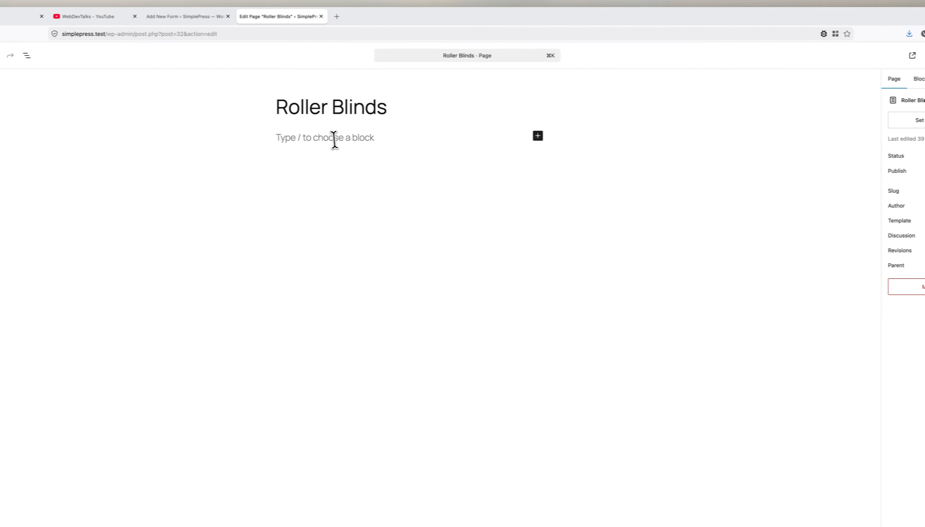
# - Insert the CraftForms roller blinds form block below the Roller Blinds page title and save the page
pyautogui.click(254, 139)
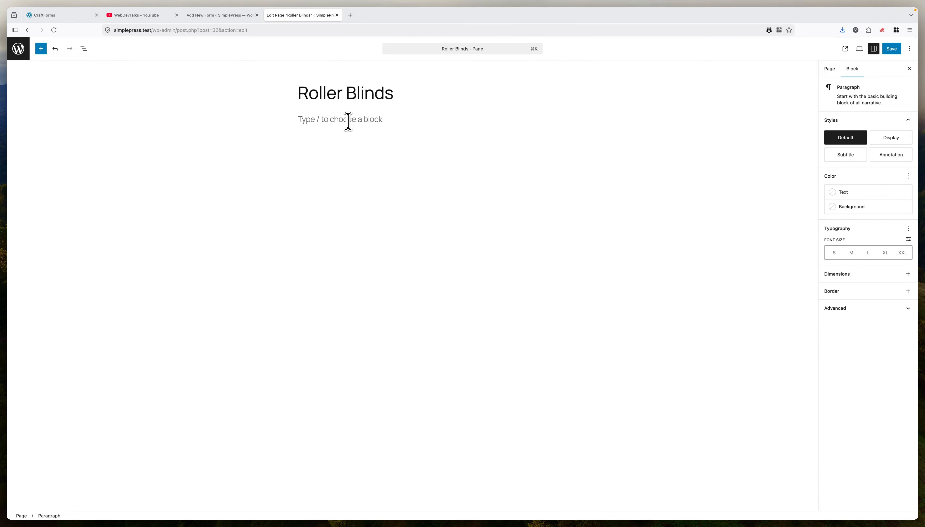
pyautogui.write('/')
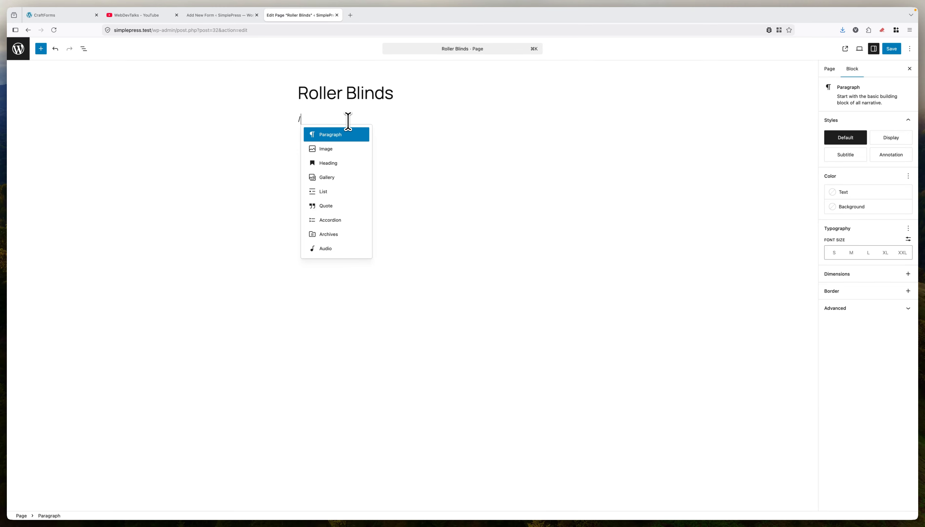
pyautogui.write('cra')
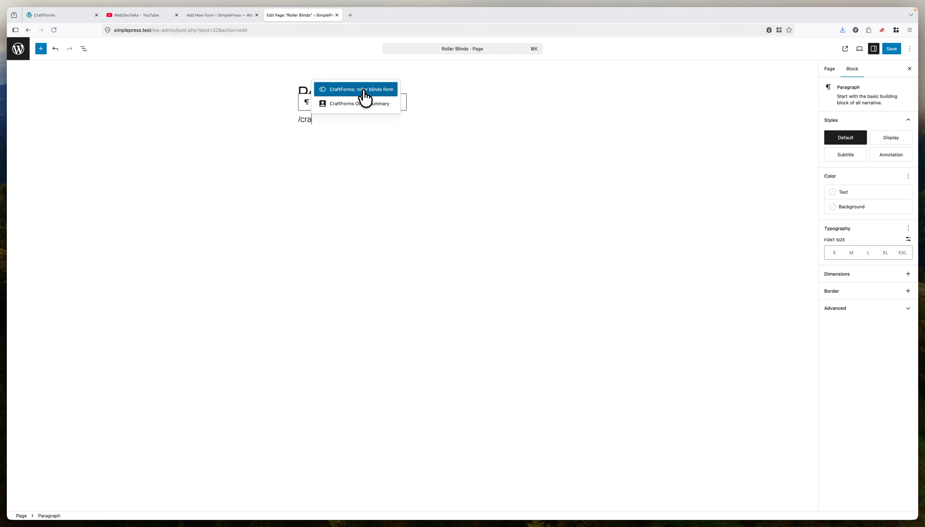
pyautogui.click(335, 91)
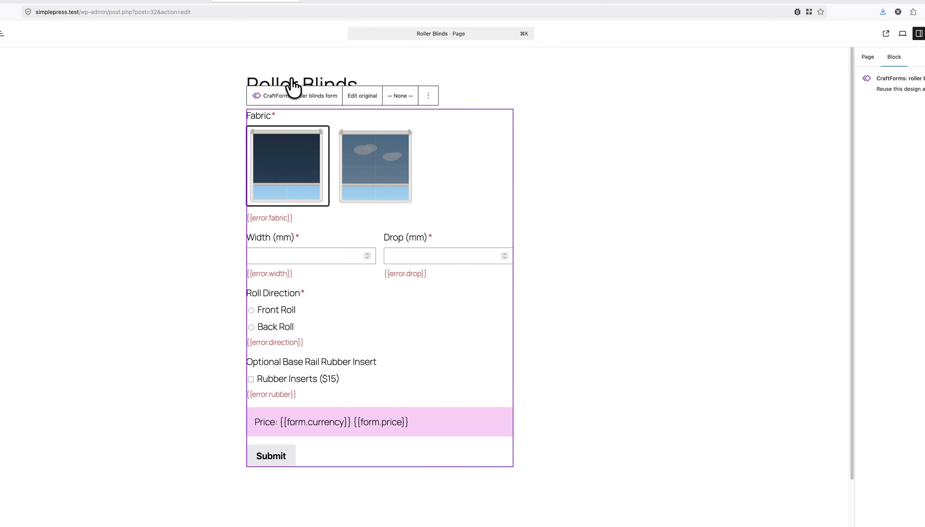
pyautogui.click(598, 181)
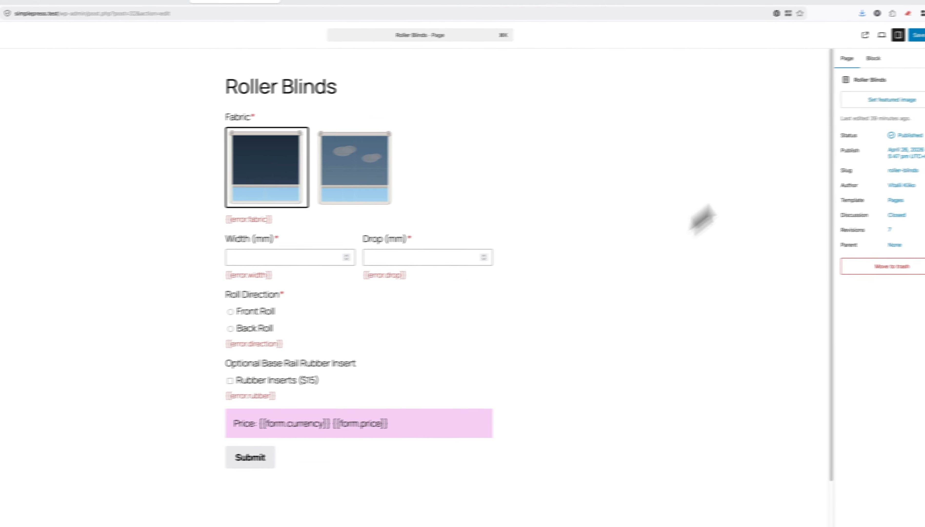
pyautogui.click(924, 34)
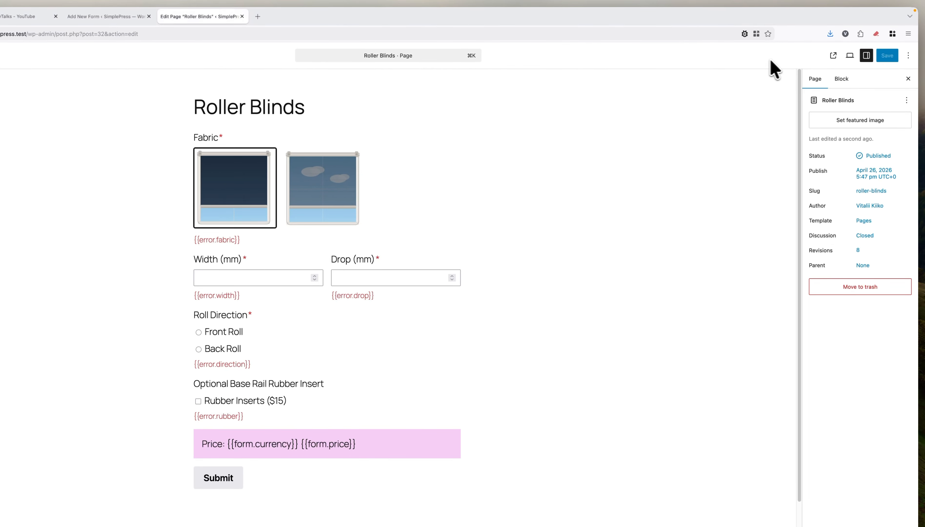
# - View the live Roller Blinds page and check the price while changing Roll Direction and switching Rubber Inserts on and off
pyautogui.click(833, 56)
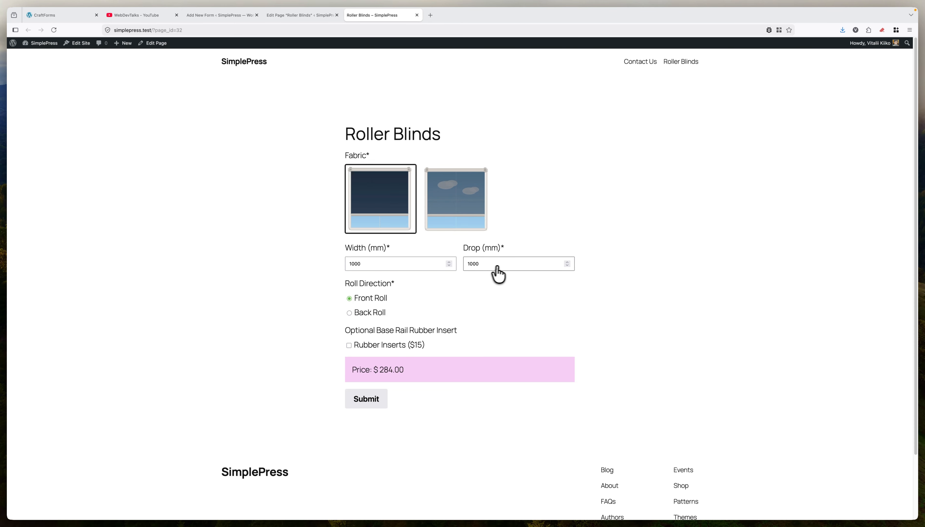
pyautogui.click(358, 315)
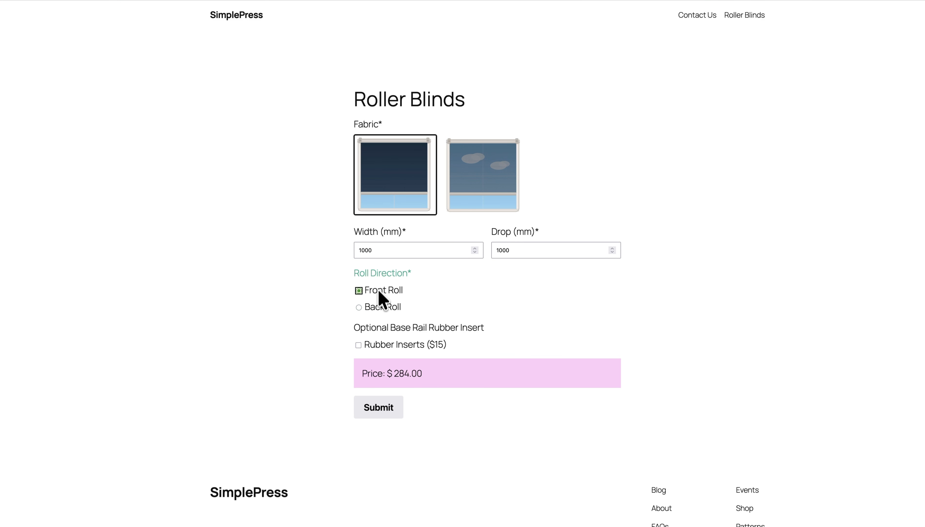
pyautogui.click(387, 347)
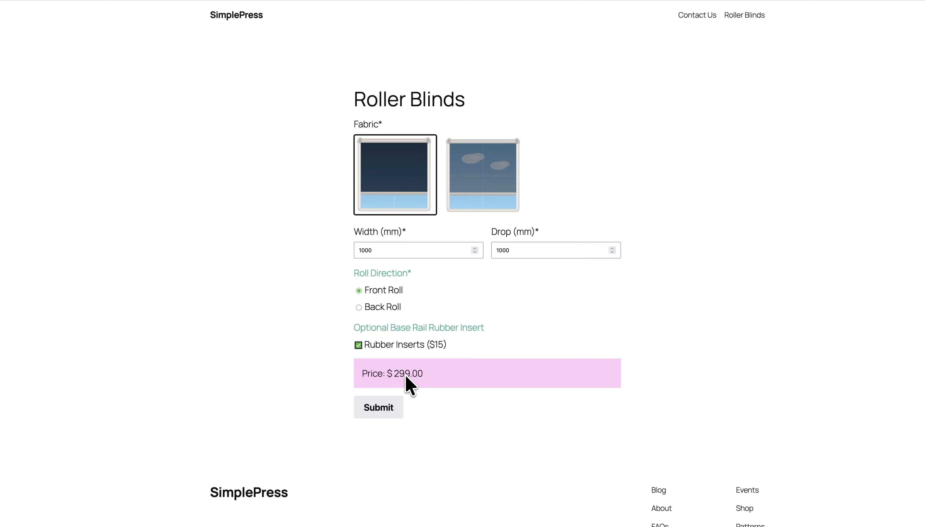
pyautogui.click(399, 347)
# - Set the blind's width to 1400 mm on the live form to test the table-based price
pyautogui.click(366, 256)
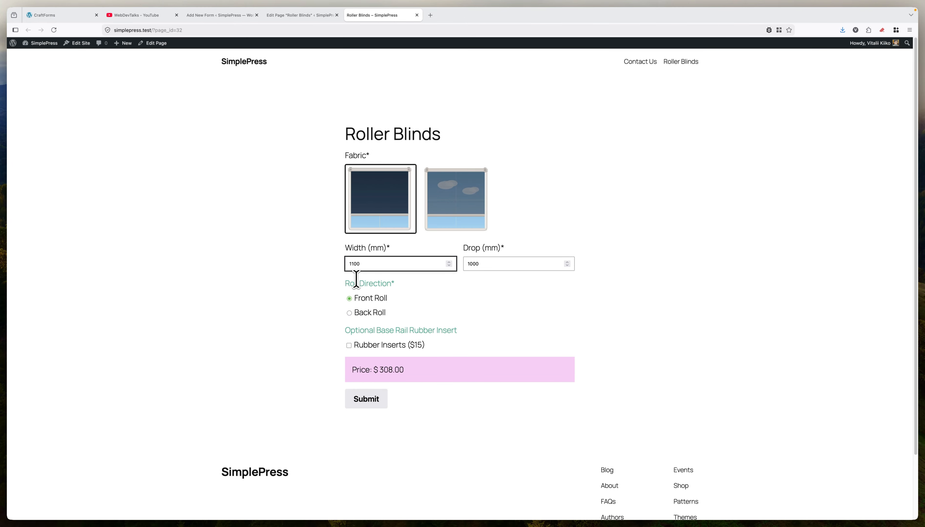
pyautogui.press('BackSpace')
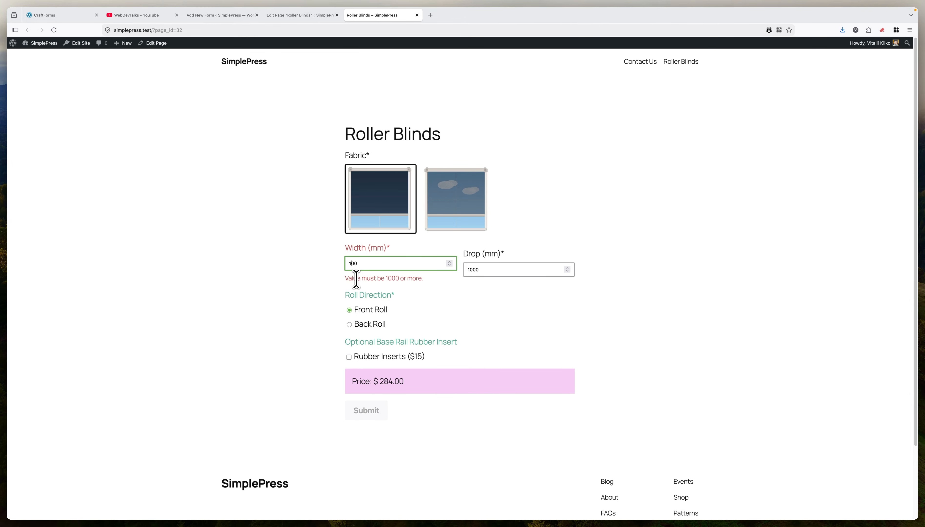
pyautogui.write('4')
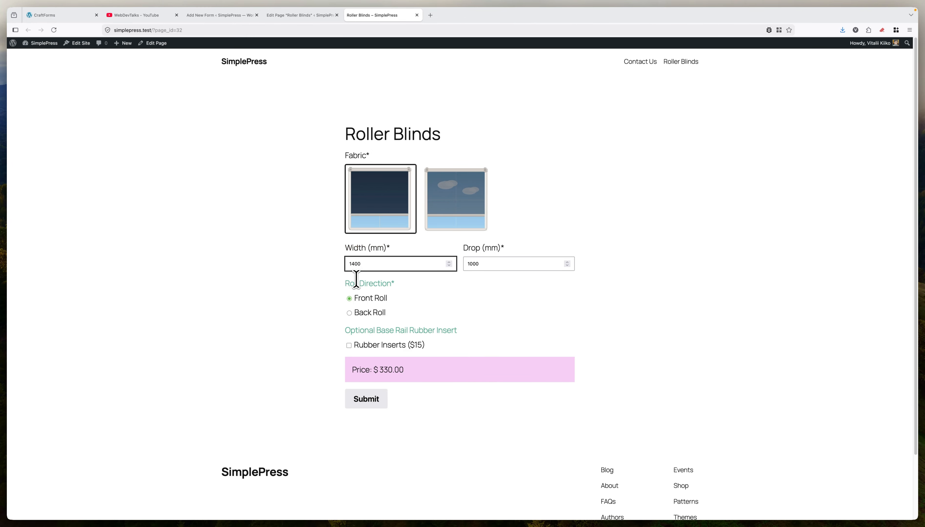
# - Compare the Sunscreen and Blockout fabric prices, leave Sunscreen chosen, and enable Rubber Inserts
pyautogui.click(451, 220)
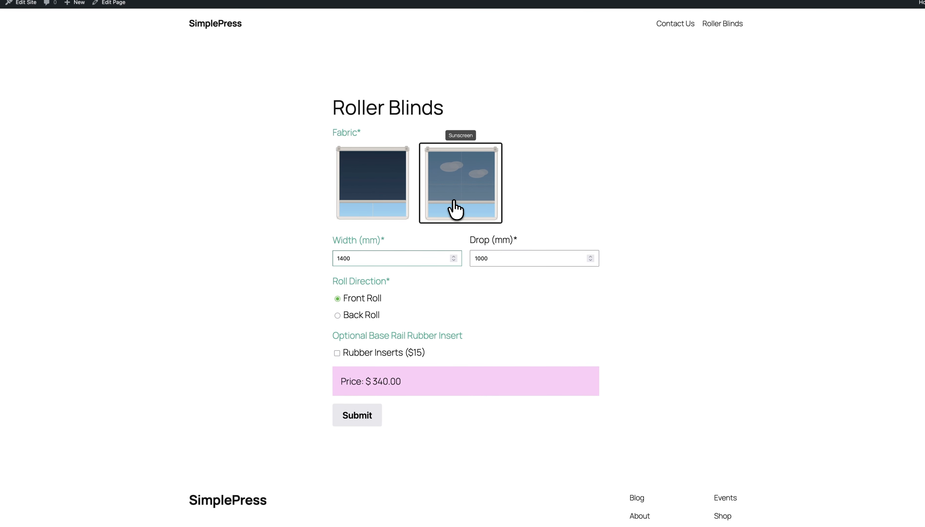
pyautogui.click(378, 218)
pyautogui.click(445, 201)
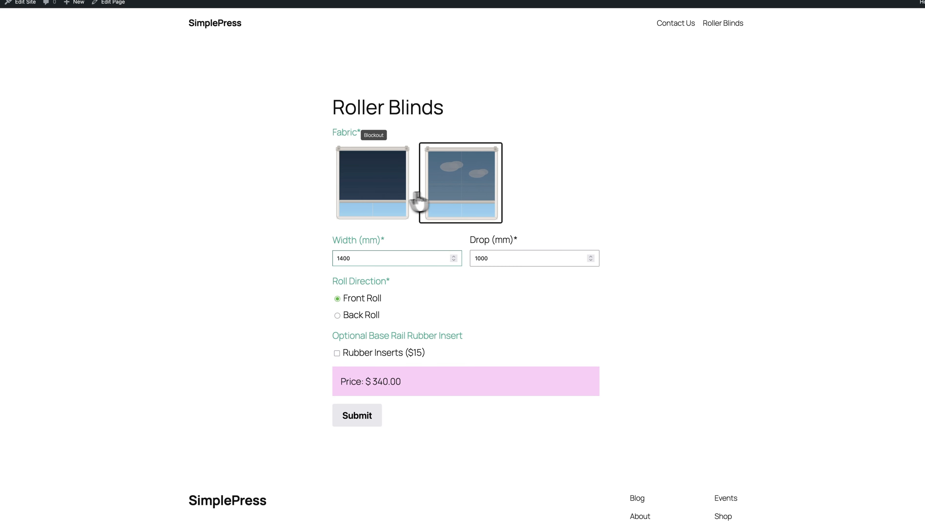
pyautogui.click(371, 353)
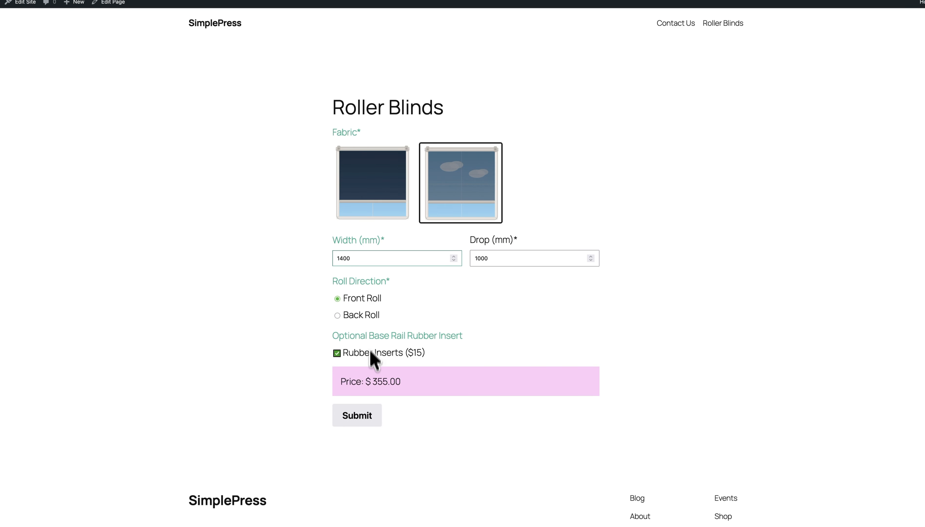
# - Alternate between Blockout and Sunscreen with Rubber Inserts enabled, finish on Sunscreen, and set Roll Direction to Back Roll
pyautogui.click(379, 205)
pyautogui.click(460, 205)
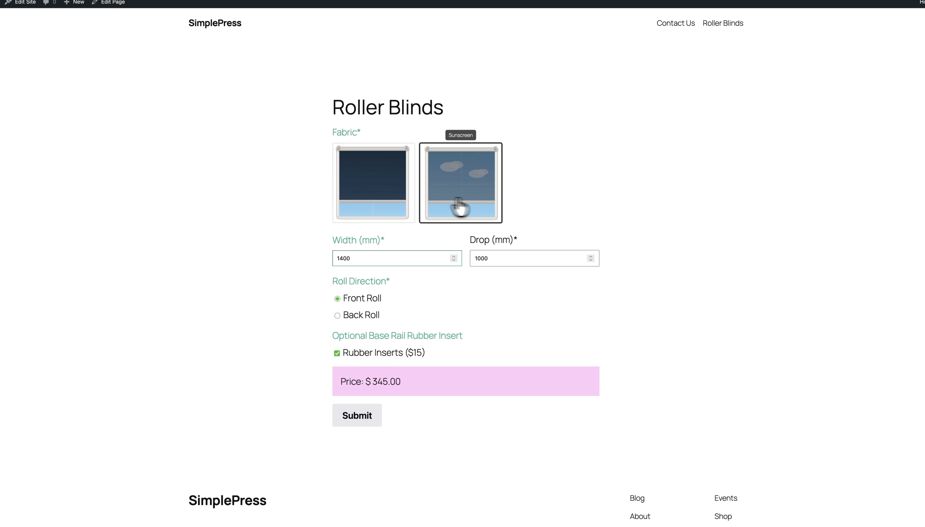
pyautogui.click(383, 205)
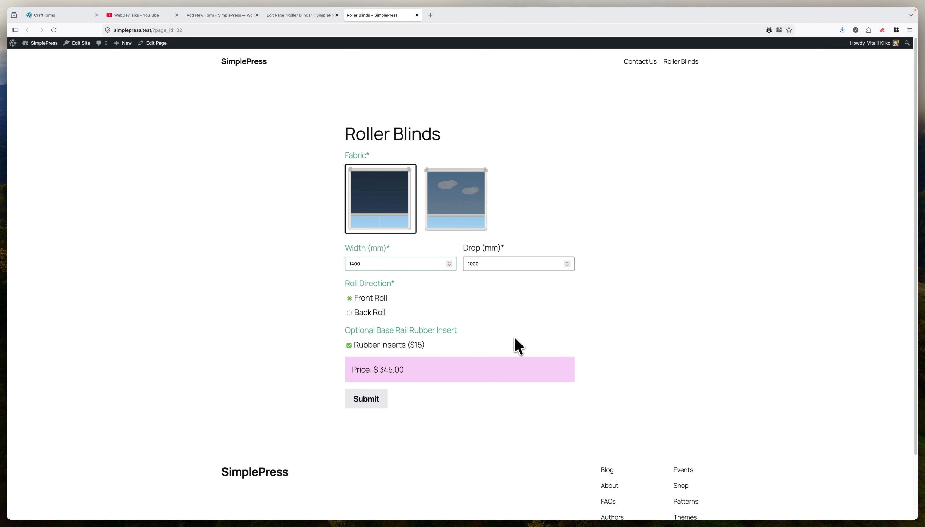
pyautogui.click(458, 193)
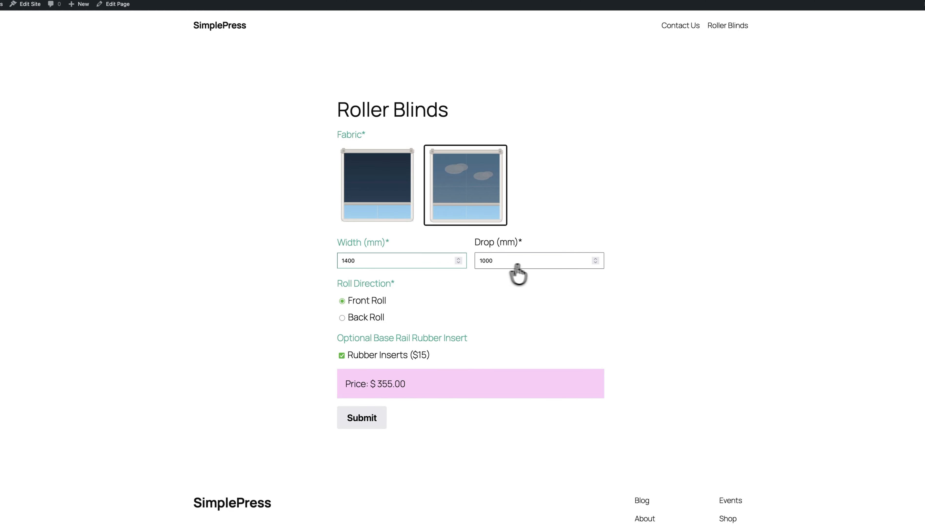
pyautogui.click(374, 318)
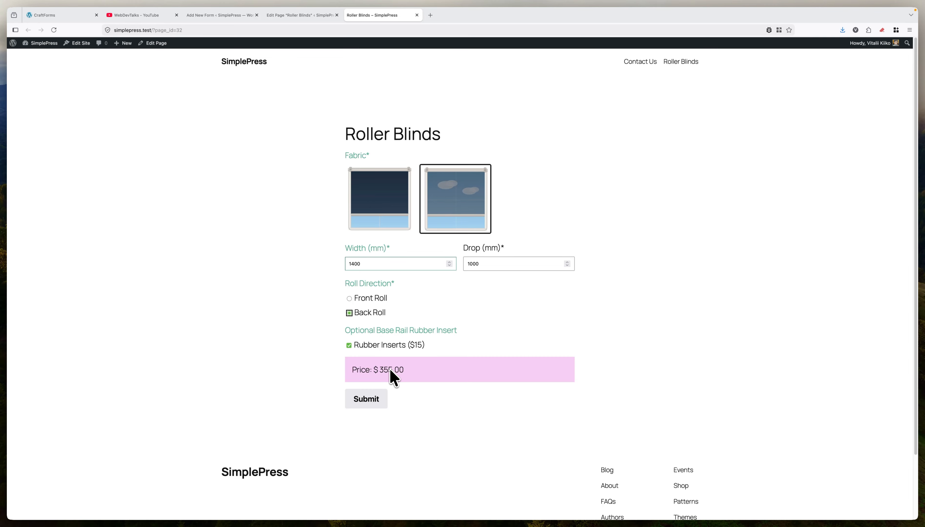
# - Submit the completed roller blinds order on the live page and open the CraftForms submissions list
pyautogui.click(378, 398)
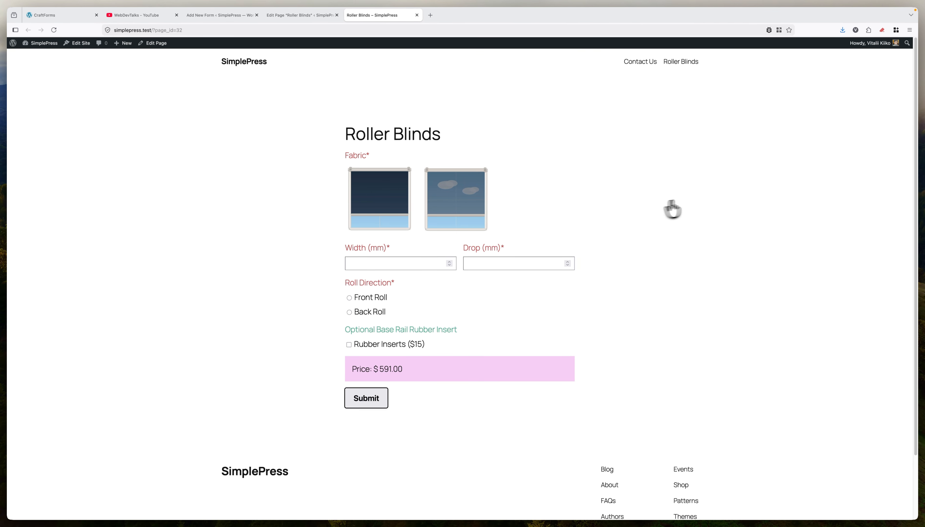
pyautogui.click(318, 16)
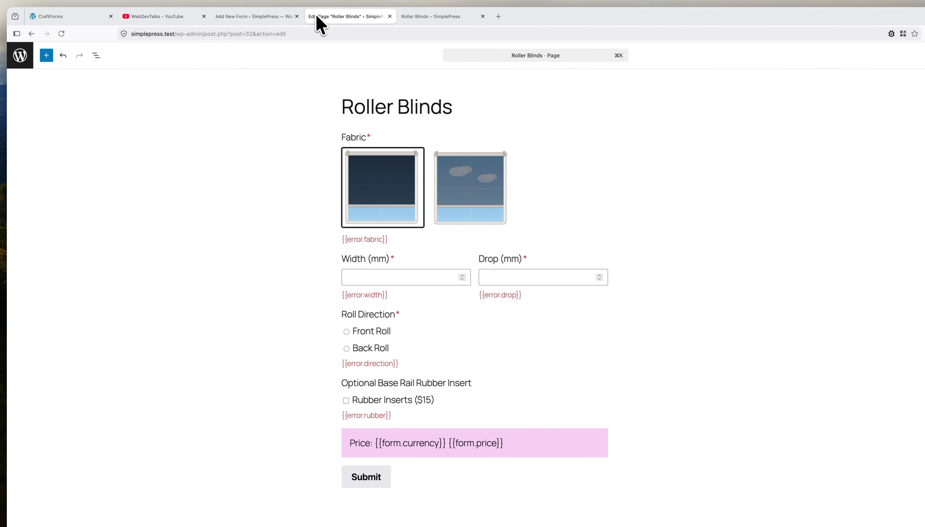
pyautogui.click(19, 58)
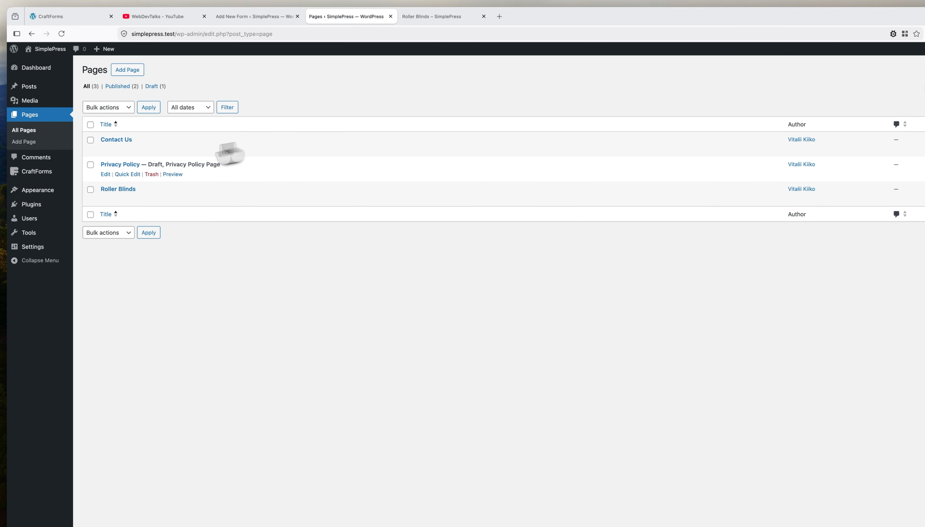
pyautogui.moveTo(41, 176)
pyautogui.click(86, 196)
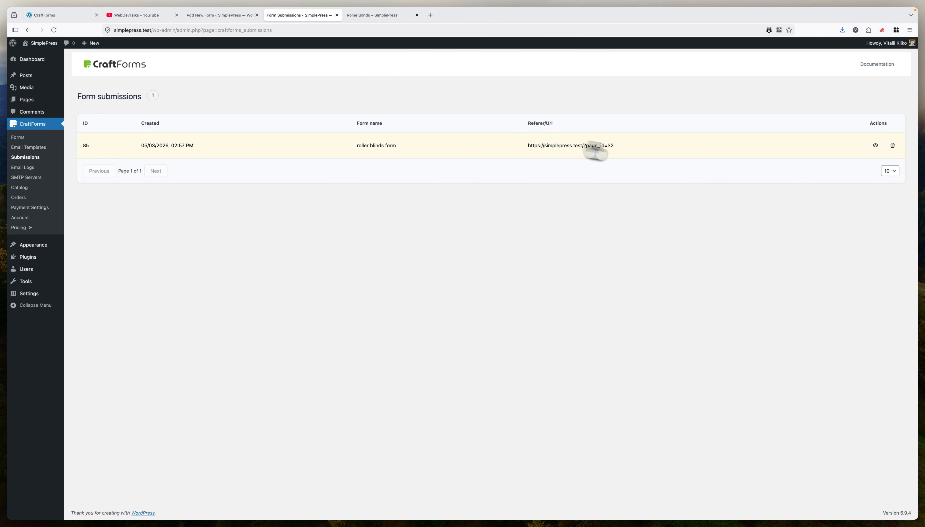
# - Return to the roller blinds form editor and add a CraftForms Notification block after the last group
pyautogui.click(378, 15)
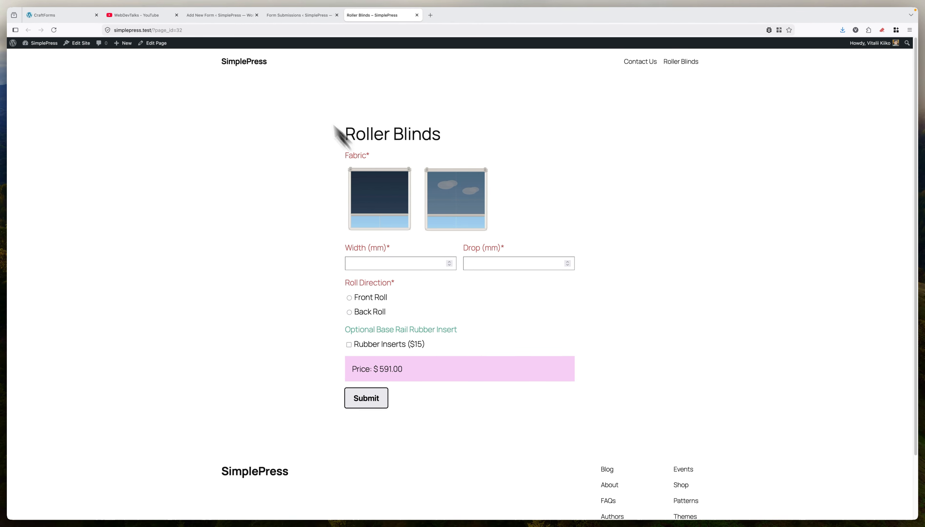
pyautogui.click(218, 15)
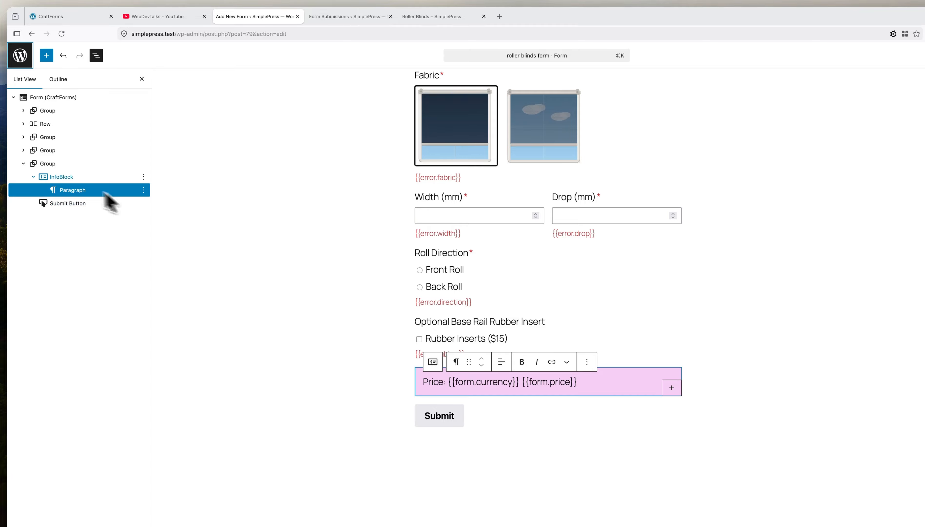
pyautogui.click(33, 178)
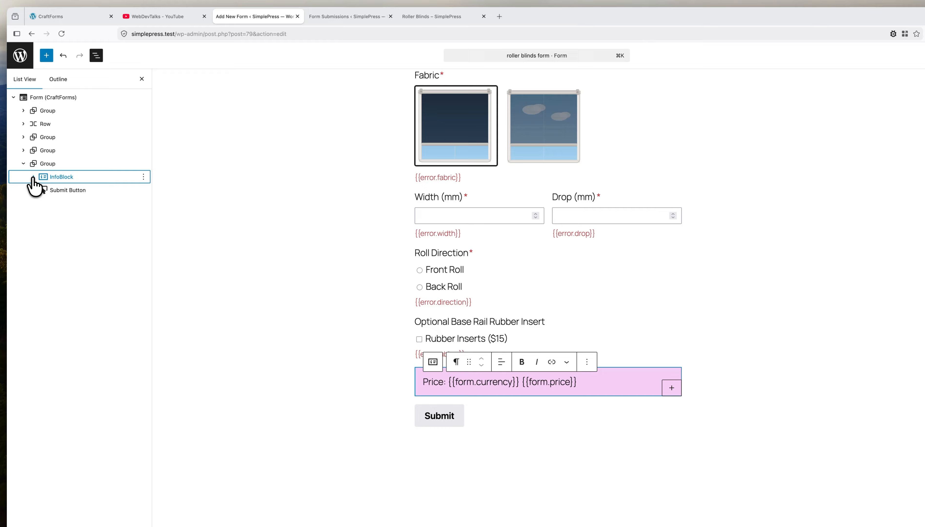
pyautogui.click(49, 163)
pyautogui.click(50, 57)
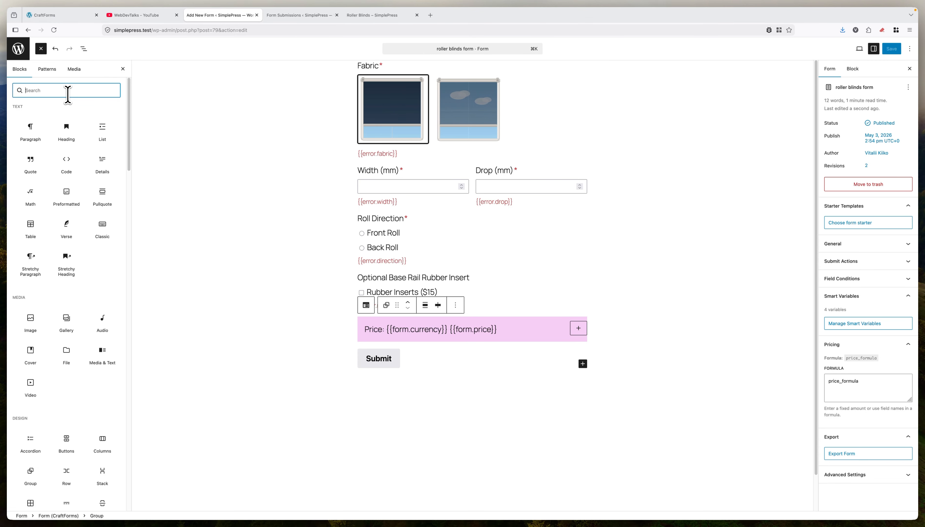
pyautogui.write('craft')
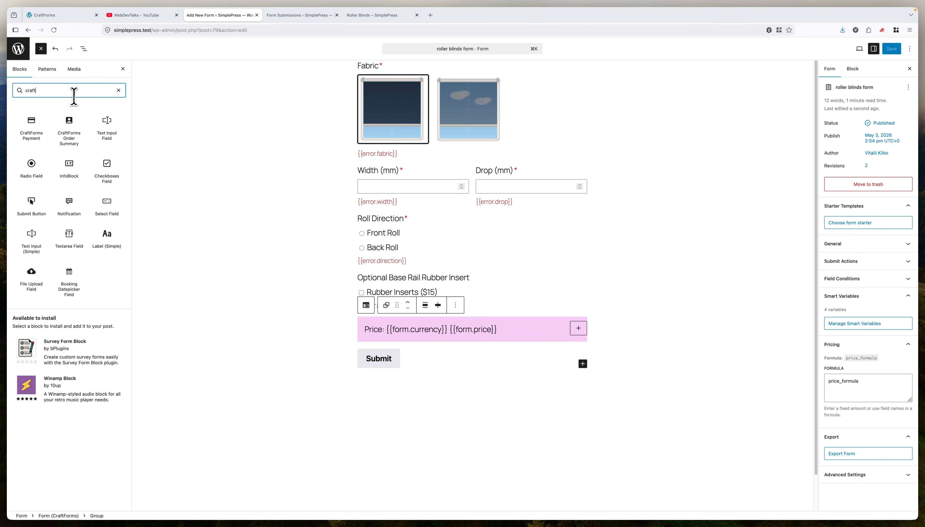
pyautogui.moveTo(83, 114)
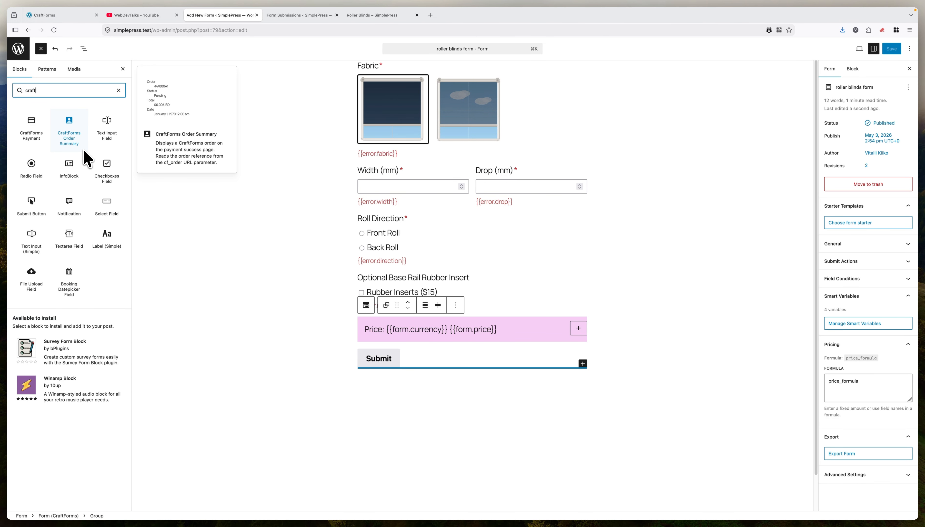
pyautogui.click(69, 200)
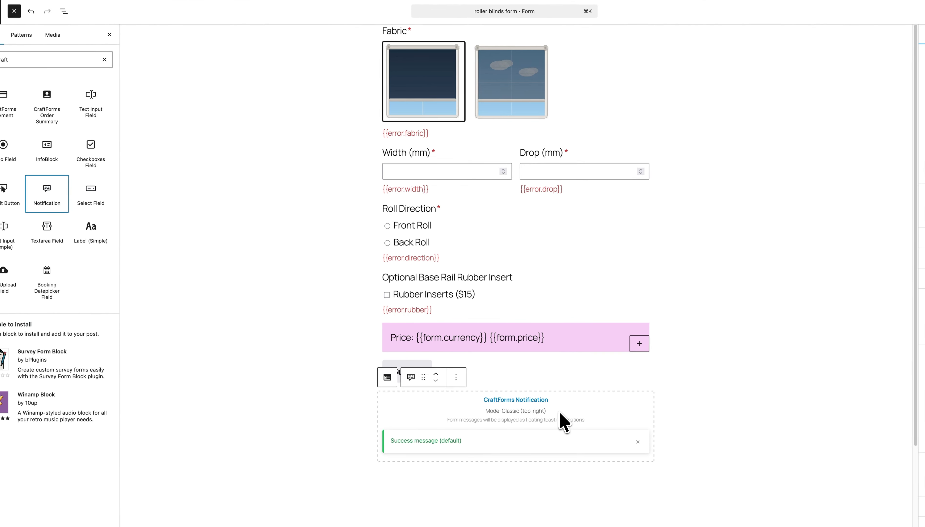
# - Move the Notification block into the last group, below the Submit Button
pyautogui.click(64, 11)
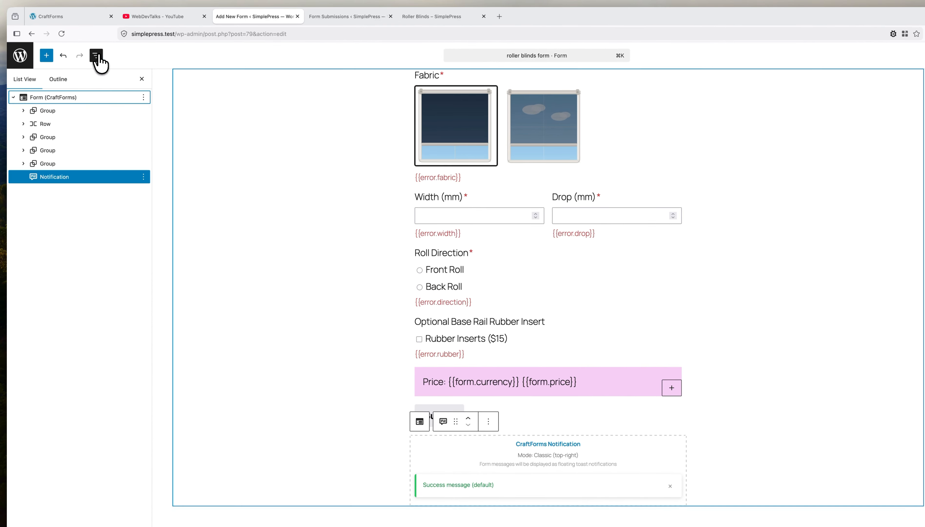
pyautogui.click(23, 164)
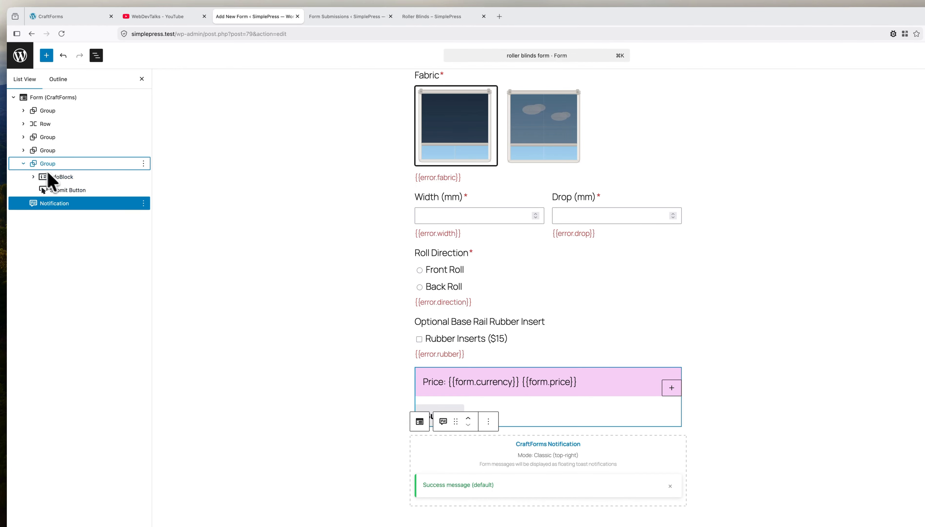
pyautogui.click(24, 163)
pyautogui.moveTo(29, 178); pyautogui.dragTo(50, 164)
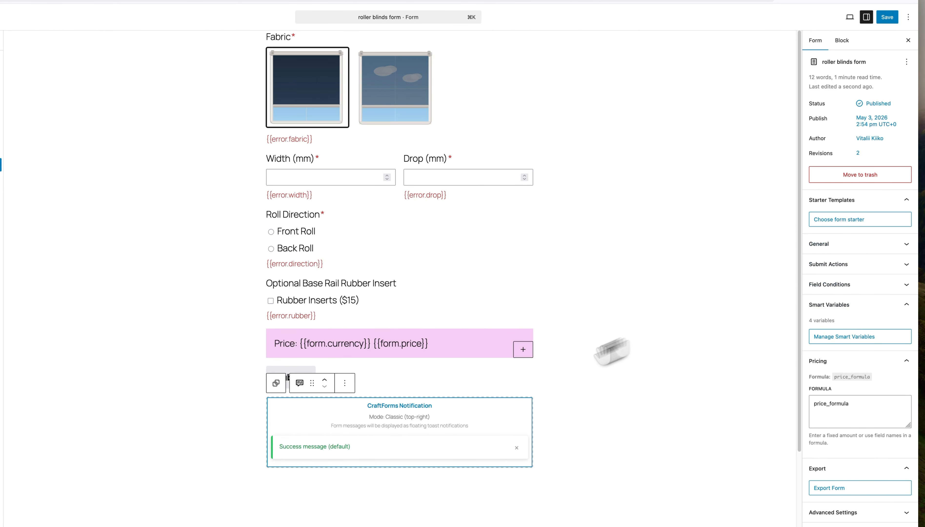
# - Show the Notification block's settings, save the form, and check the Position options while keeping Top Right
pyautogui.click(844, 41)
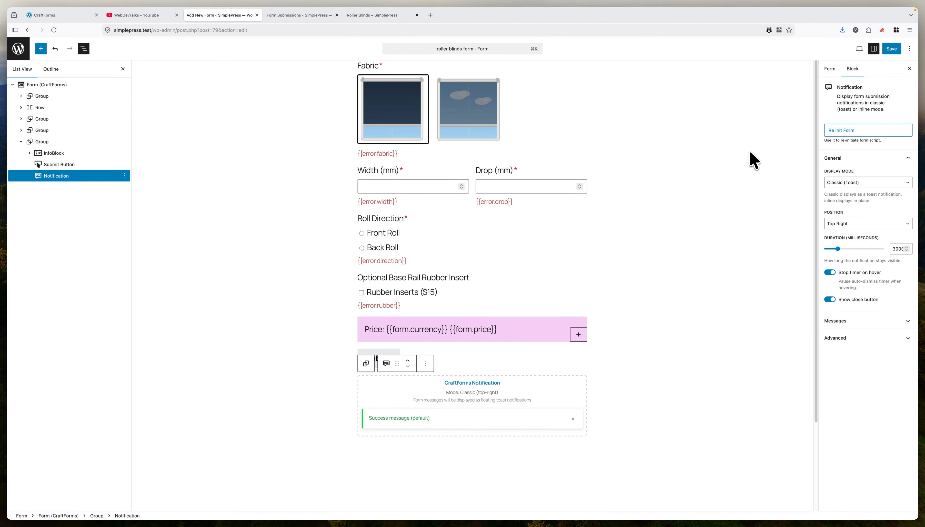
pyautogui.click(891, 49)
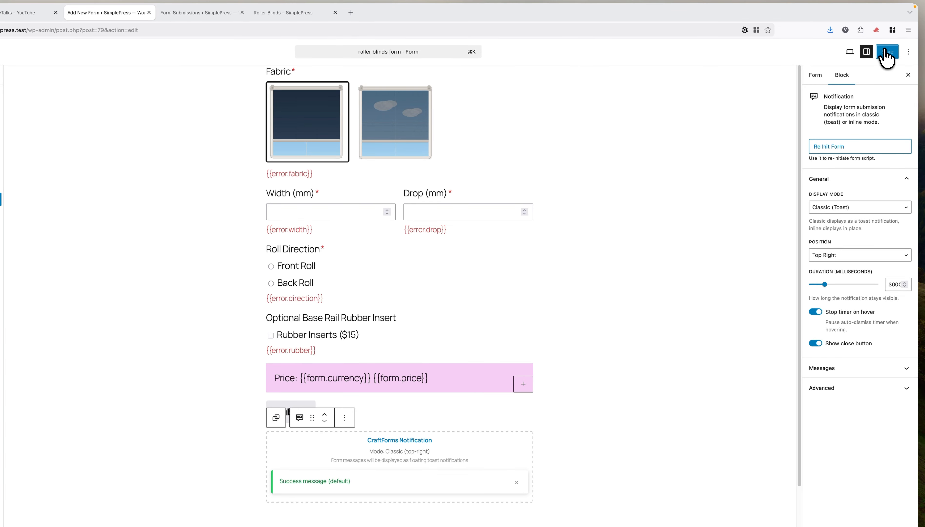
pyautogui.click(830, 255)
pyautogui.click(874, 189)
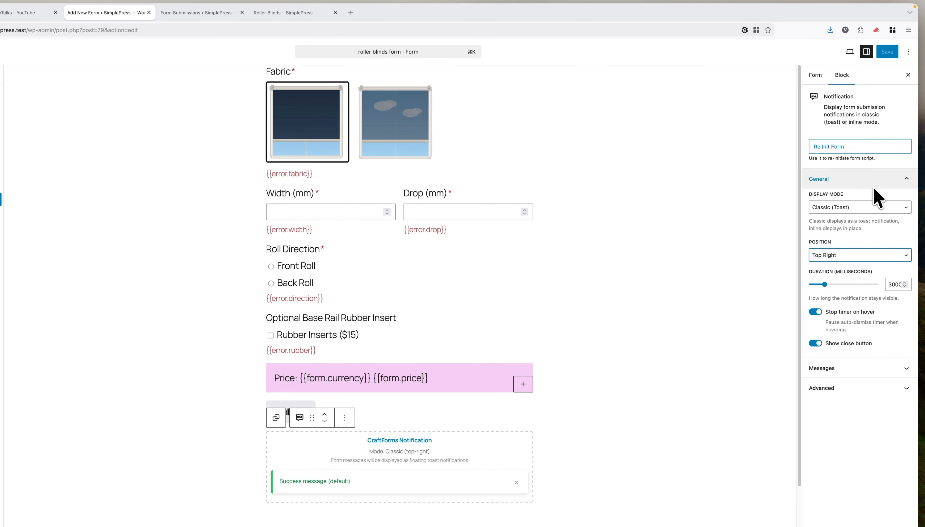
# - Compare the submission's referrer URL with the address of the live Roller Blinds page
pyautogui.click(280, 15)
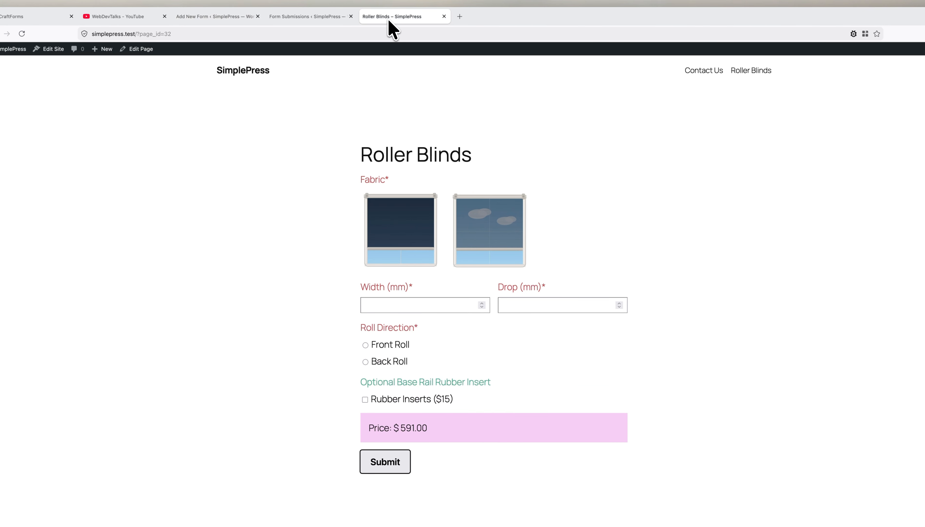
pyautogui.click(305, 17)
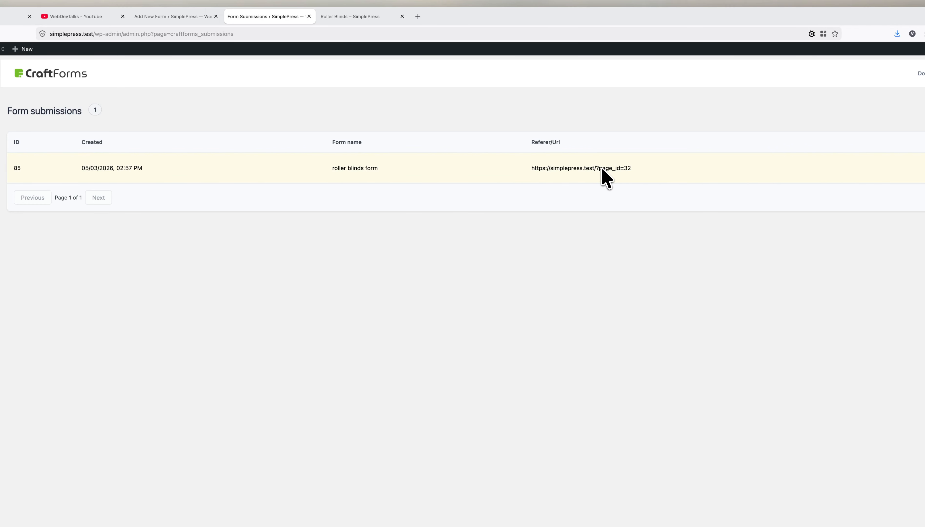
pyautogui.click(337, 19)
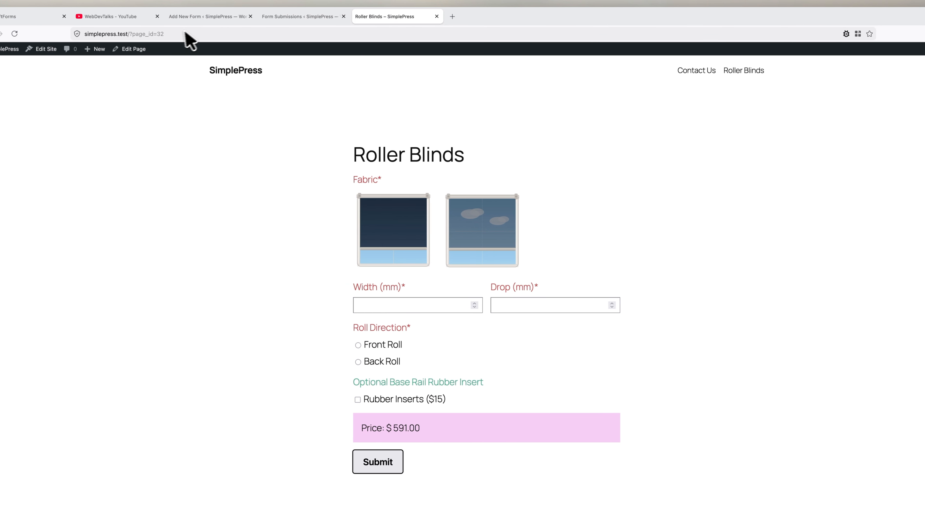
pyautogui.click(300, 17)
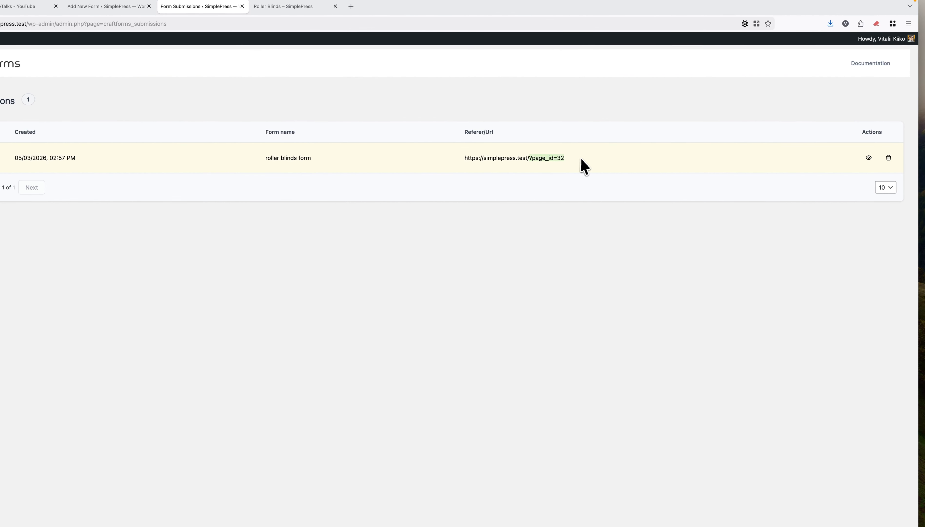
# - Inspect the roller blinds submission's fabric, size, roll direction, rubber insert and price, and close its details
pyautogui.click(869, 157)
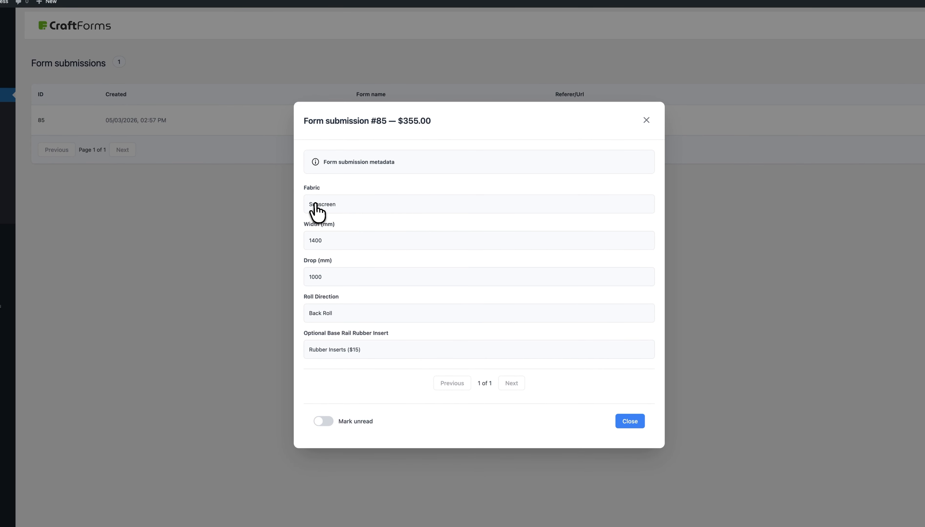
pyautogui.moveTo(310, 240); pyautogui.dragTo(320, 292)
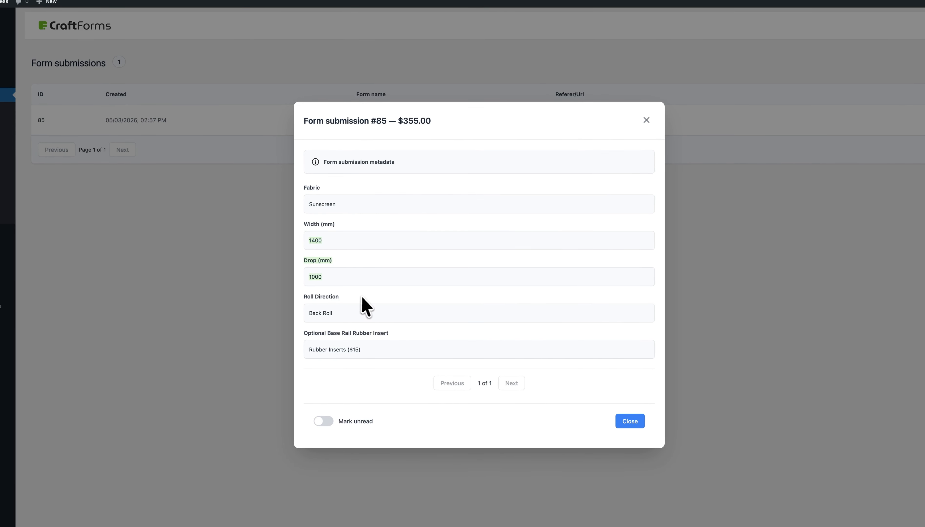
pyautogui.click(322, 310)
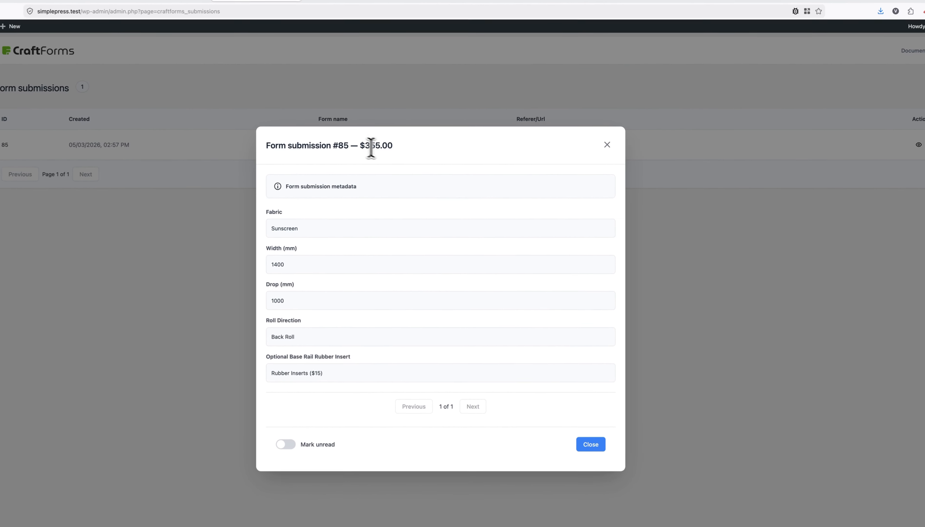
pyautogui.moveTo(371, 148); pyautogui.dragTo(392, 146)
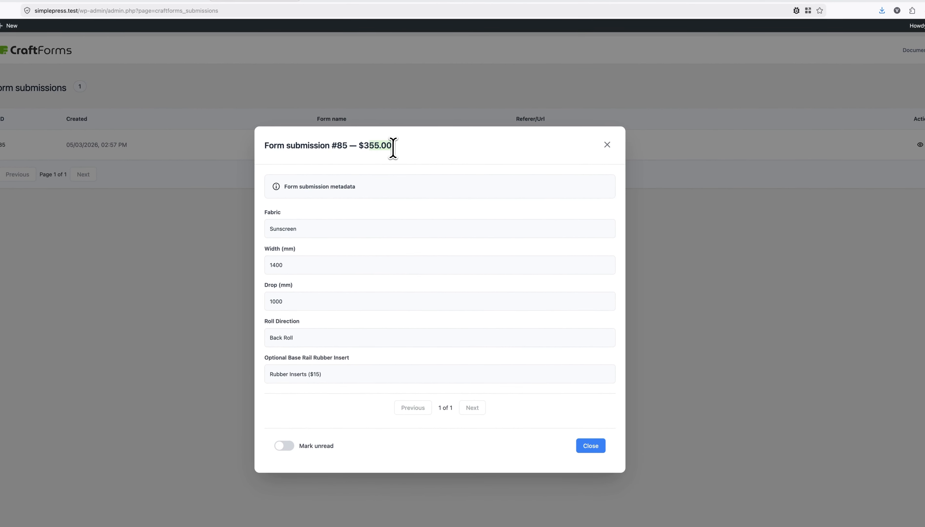
pyautogui.click(607, 145)
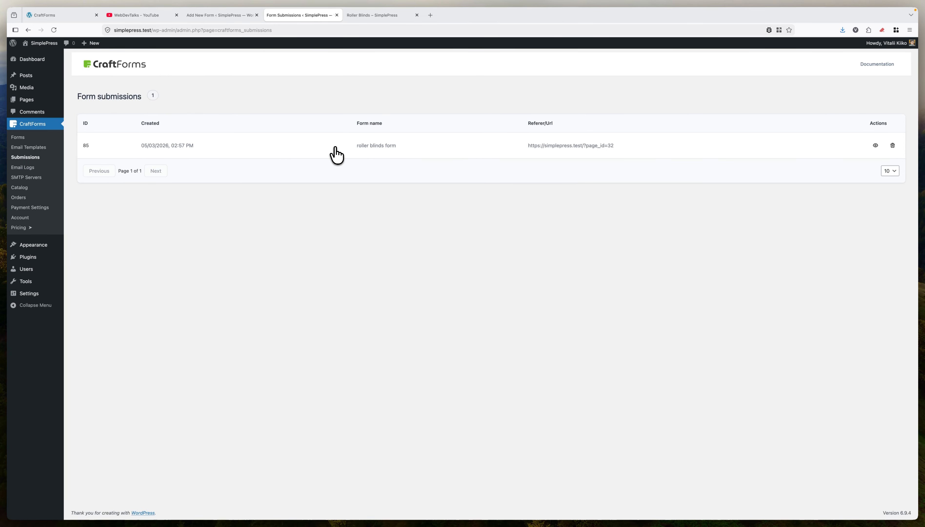
# - Open the CraftForms Catalog and view the New Catalog Item form without creating an item
pyautogui.click(23, 187)
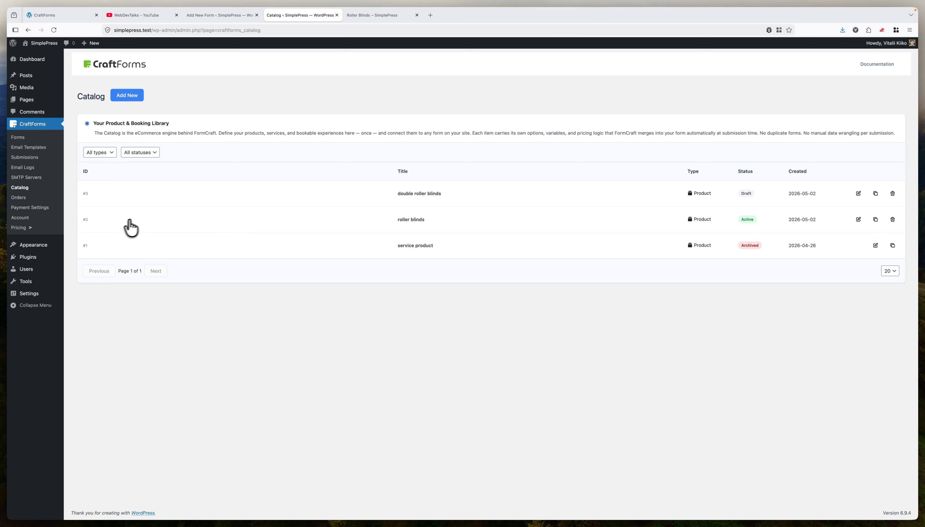
pyautogui.click(125, 98)
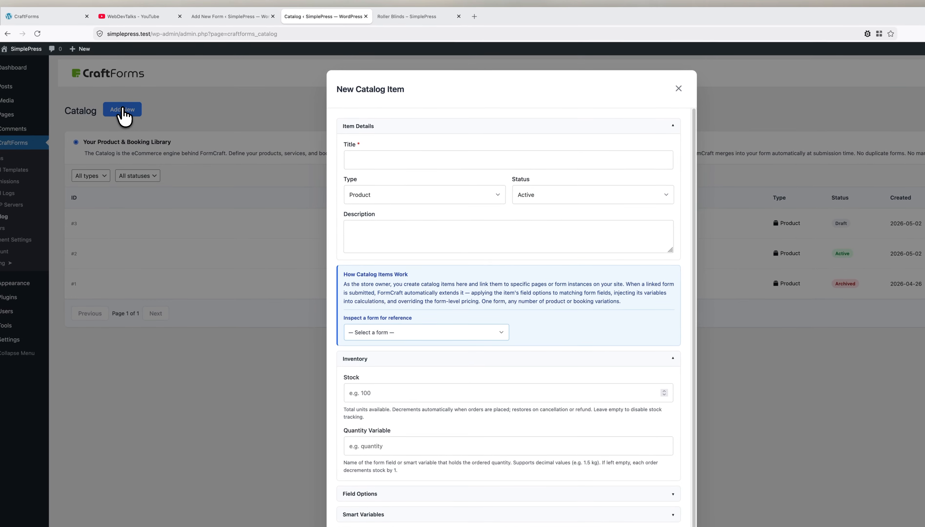
pyautogui.click(607, 76)
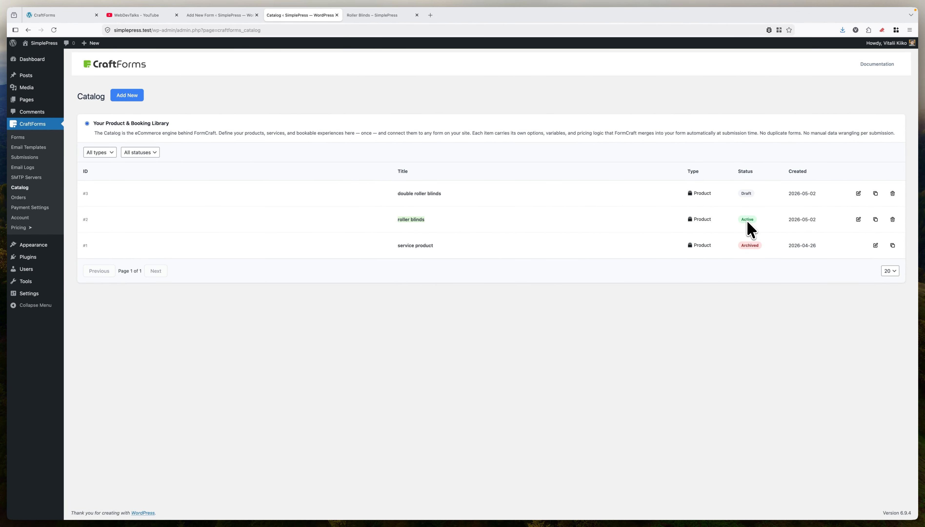
# - Open the roller blinds catalog item for editing and examine its title, type, description and status options, keeping it Active
pyautogui.click(859, 220)
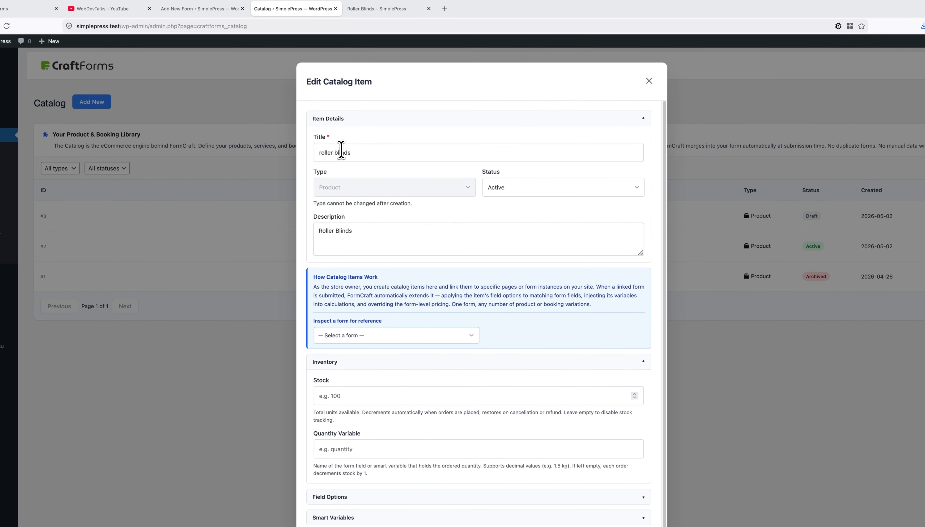
pyautogui.click(255, 135)
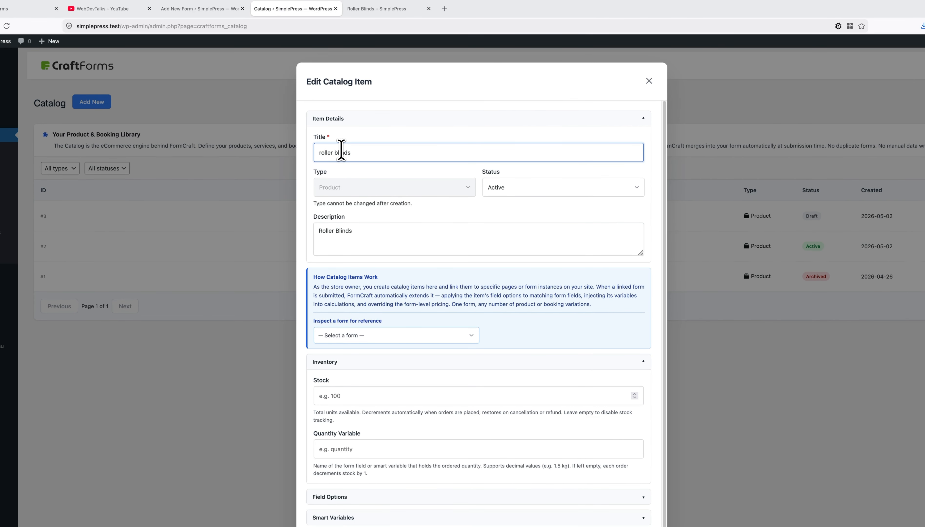
pyautogui.click(340, 190)
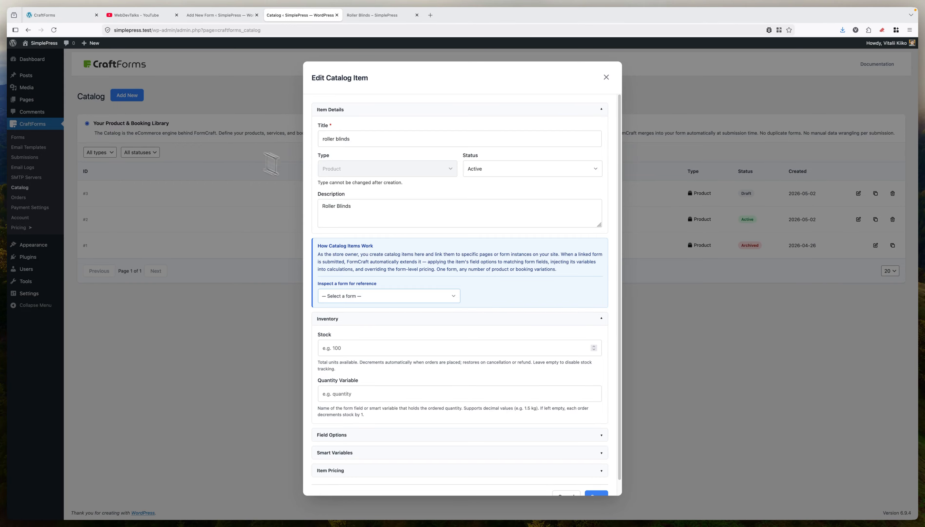
pyautogui.click(467, 210)
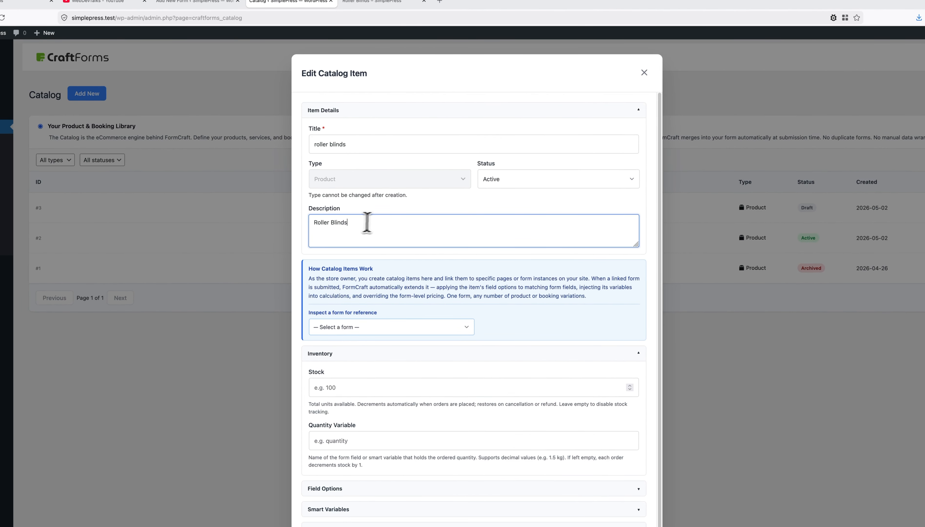
pyautogui.click(516, 181)
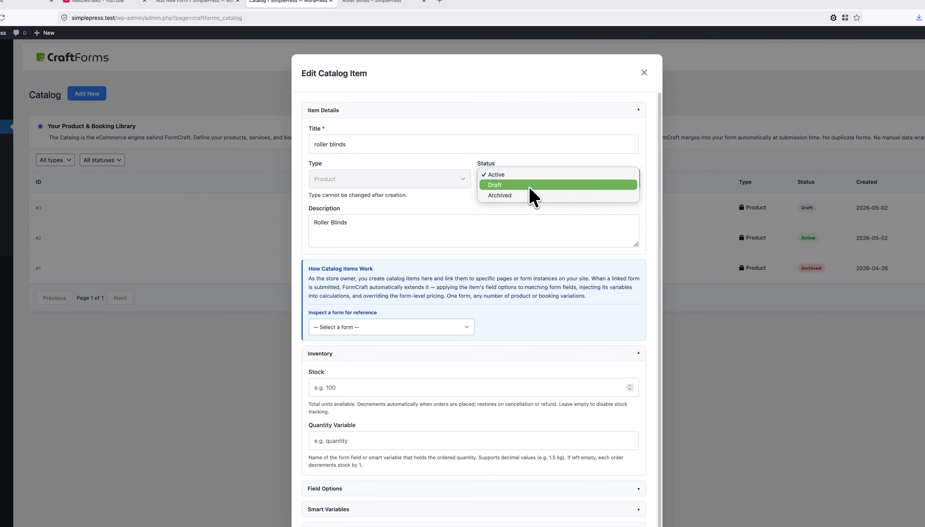
pyautogui.click(465, 206)
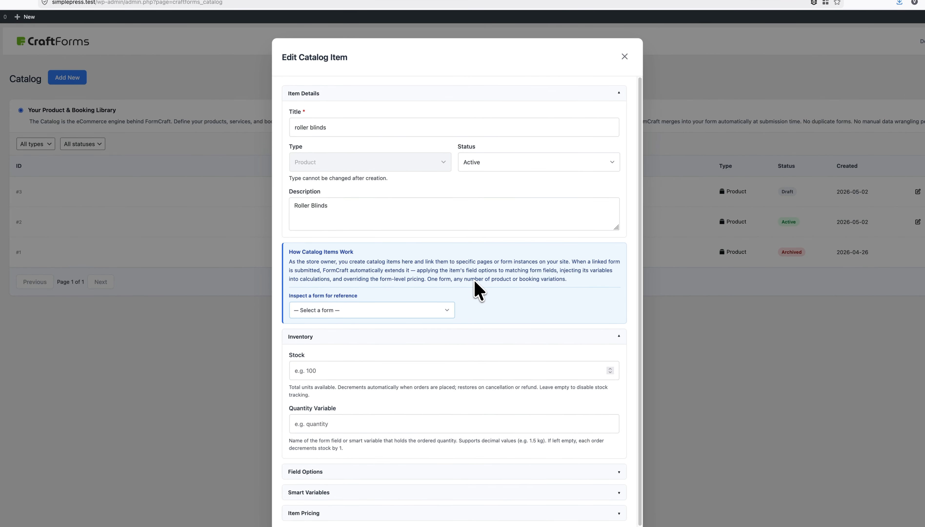
# - Collapse the catalog item's Inventory section and examine its Field Options, Smart Variables and Item Pricing settings
pyautogui.scroll(-1, 478, 290)
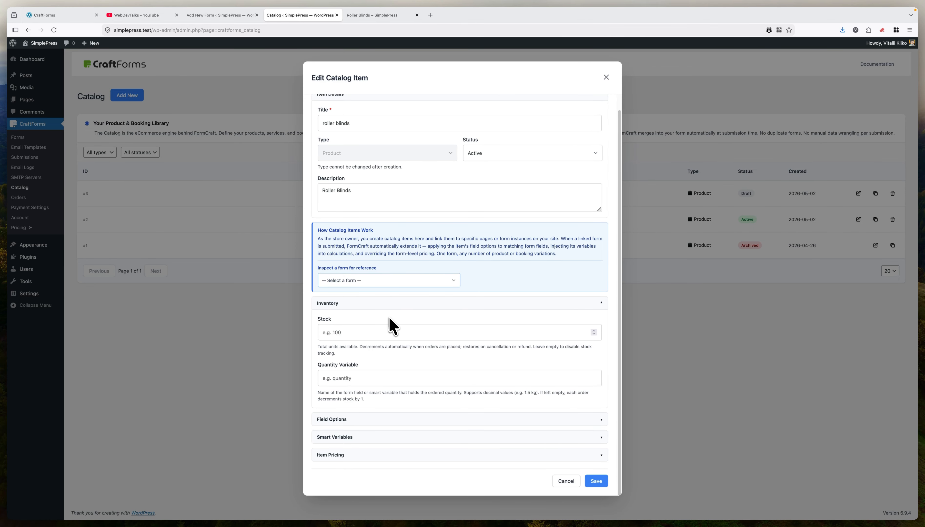
pyautogui.click(419, 303)
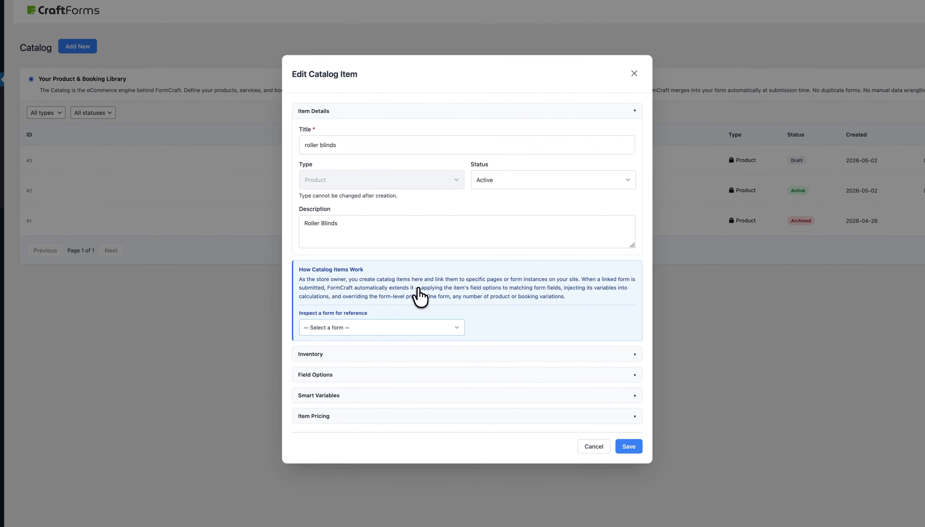
pyautogui.click(422, 378)
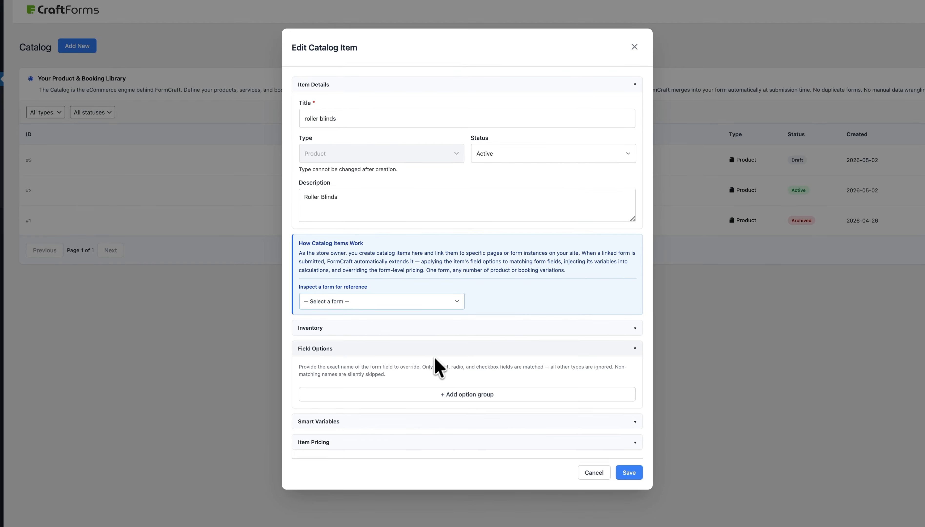
pyautogui.click(442, 422)
pyautogui.scroll(-3, 444, 425)
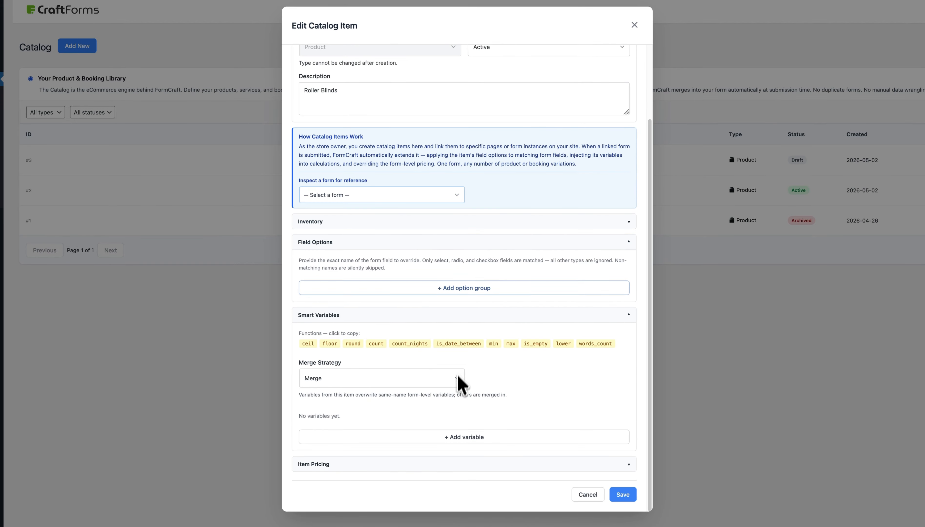
pyautogui.click(468, 464)
pyautogui.scroll(-2, 503, 395)
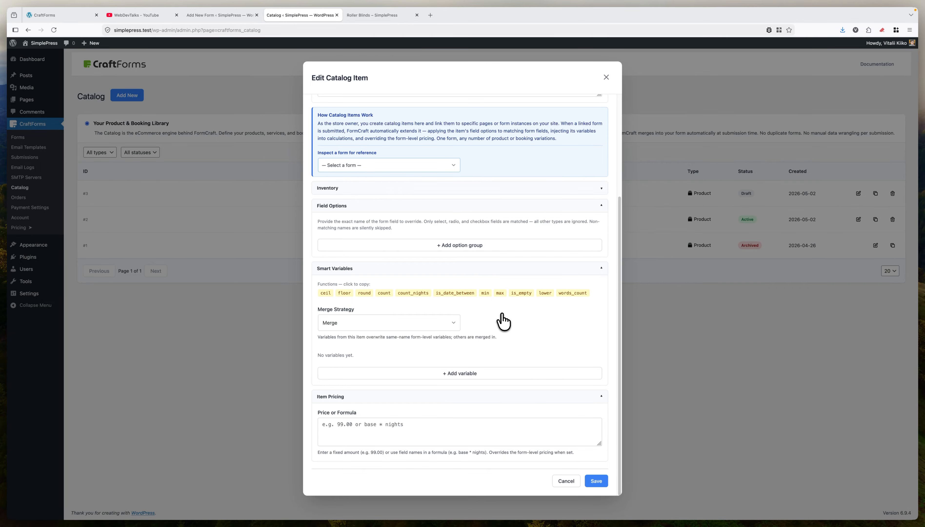
# - Inspect the roller blinds form as reference, review its overridable fields, variables and pricing formula, and close the catalog item without saving
pyautogui.click(451, 166)
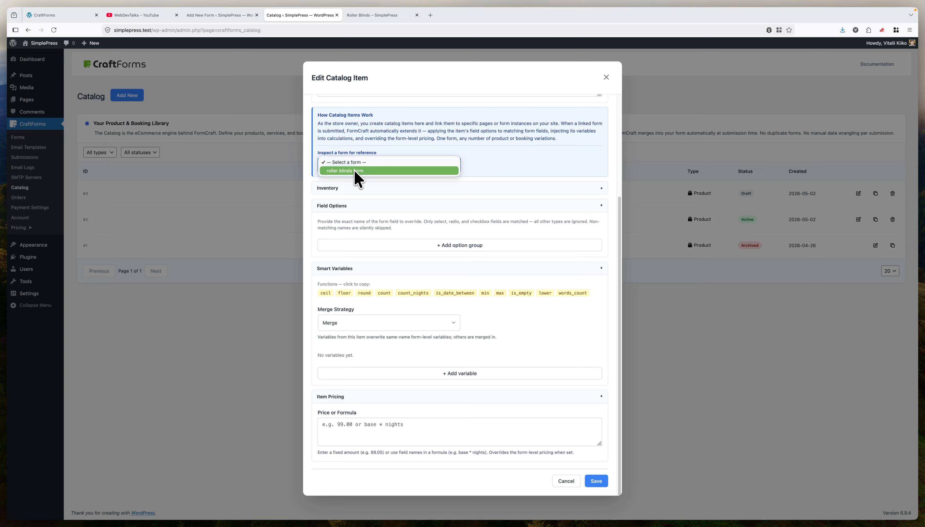
pyautogui.click(348, 172)
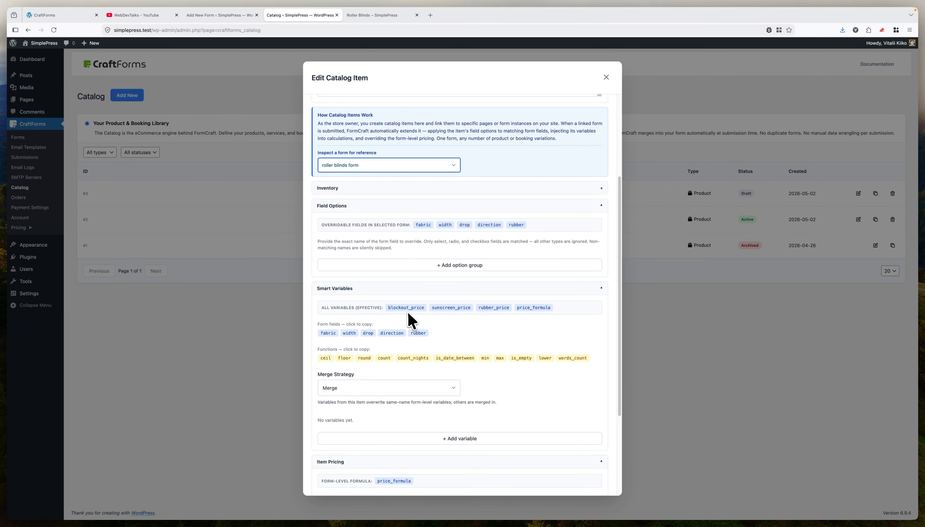
pyautogui.scroll(-4, 477, 378)
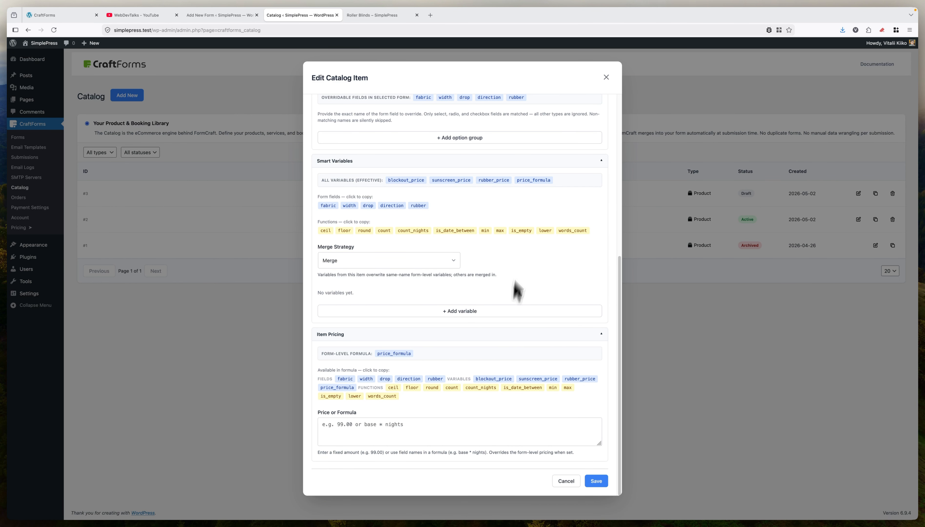
pyautogui.scroll(3, 525, 231)
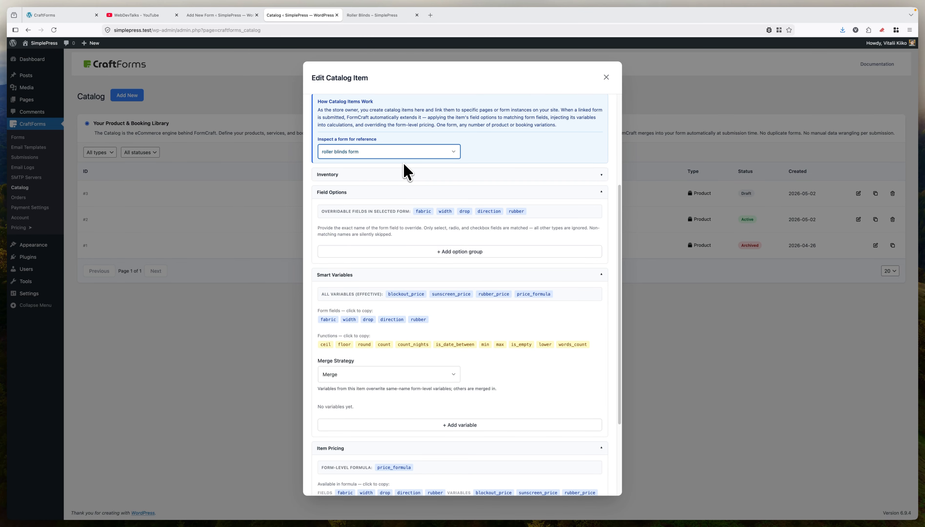
pyautogui.scroll(-1, 498, 337)
pyautogui.scroll(-3, 500, 345)
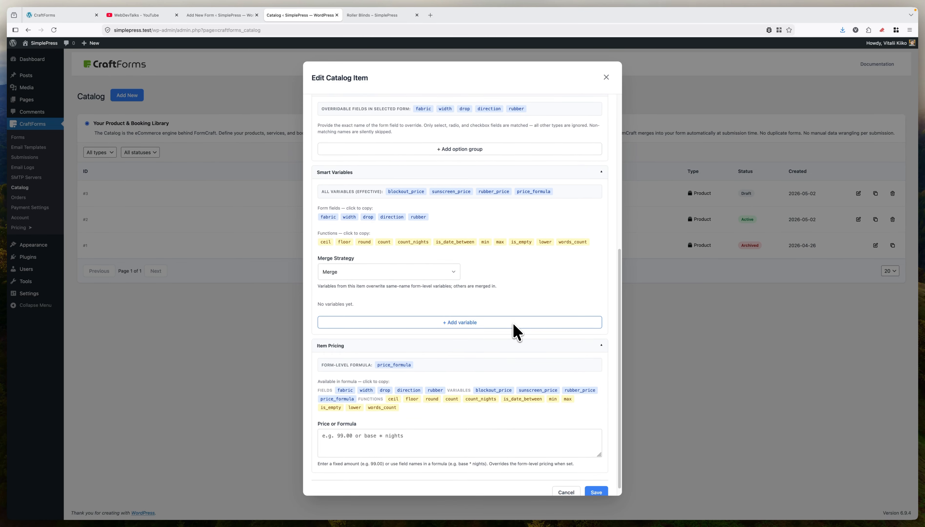
pyautogui.scroll(-1, 522, 330)
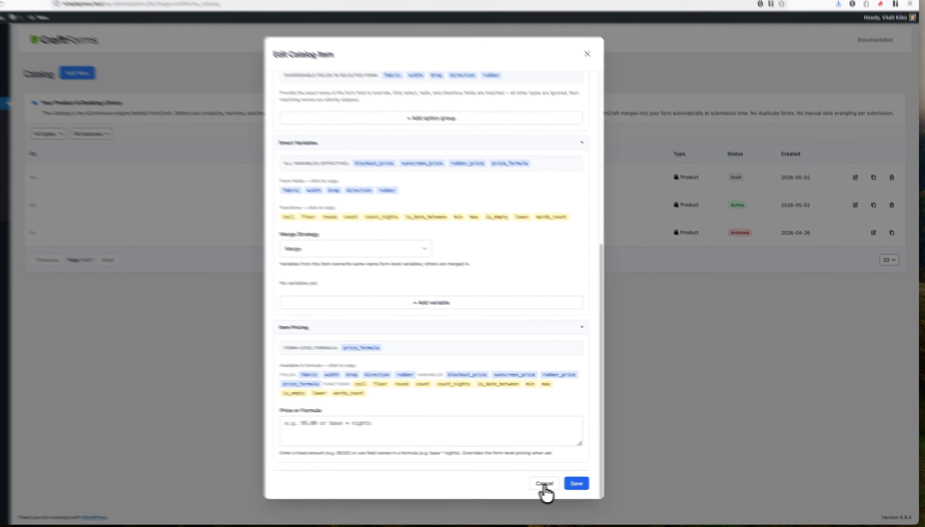
pyautogui.click(567, 481)
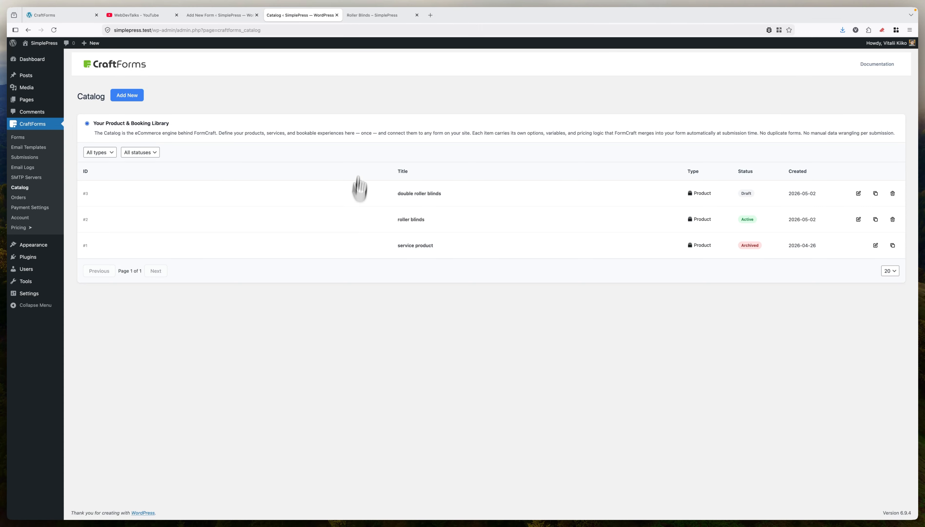
# - Open the Roller Blinds page for editing and select its embedded roller blinds form block
pyautogui.moveTo(239, 22)
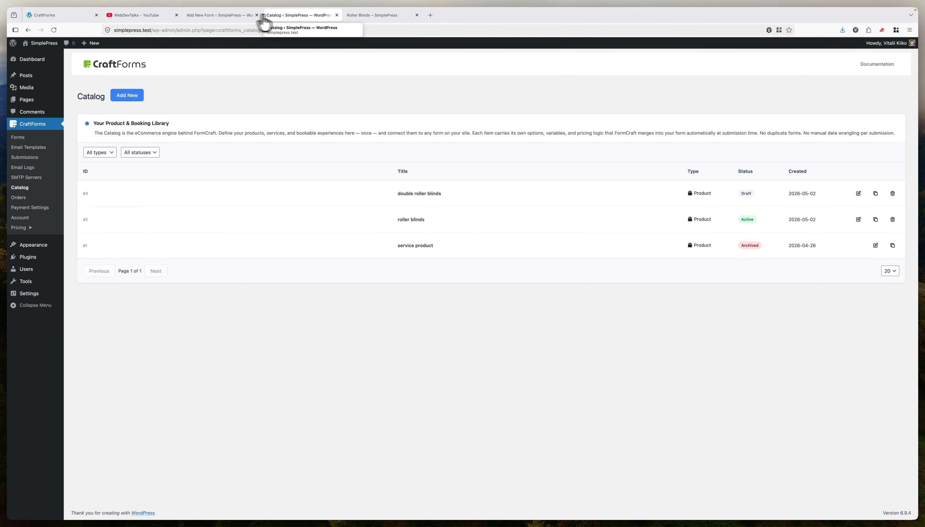
pyautogui.moveTo(36, 103)
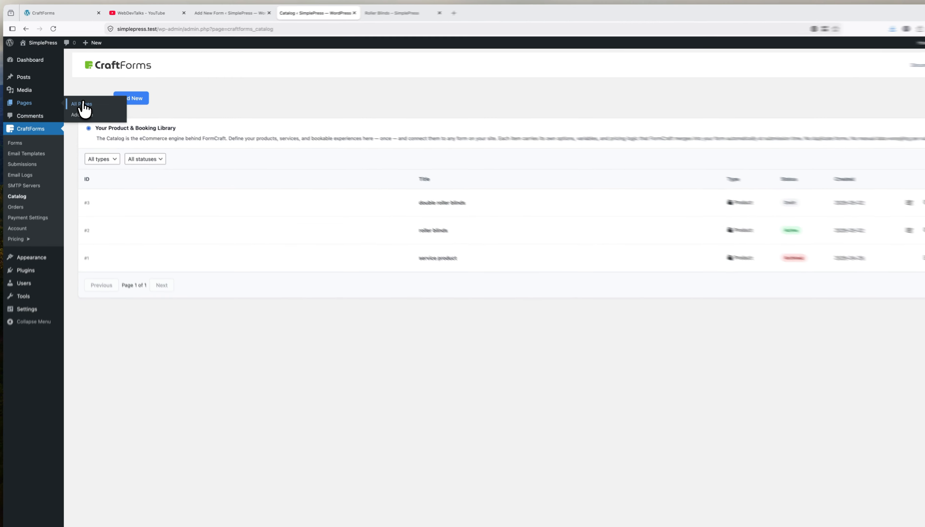
pyautogui.click(81, 101)
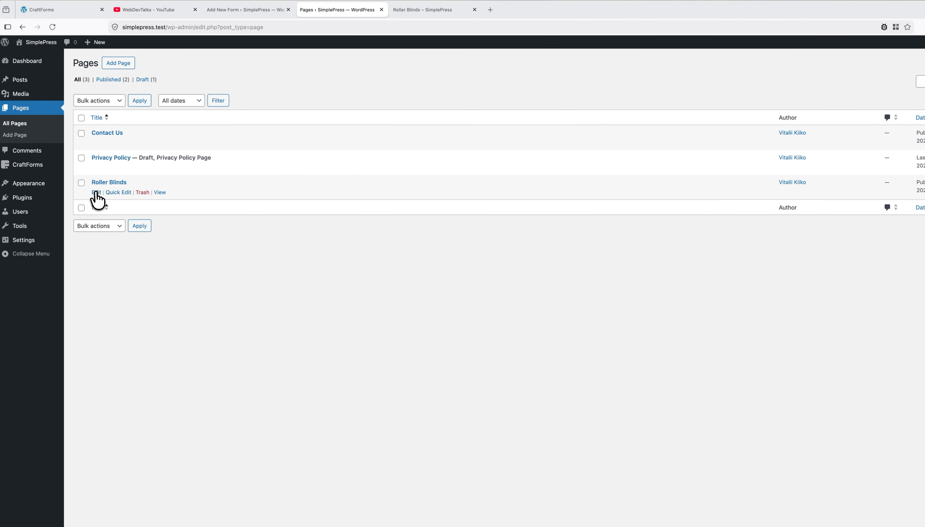
pyautogui.click(96, 192)
pyautogui.click(491, 203)
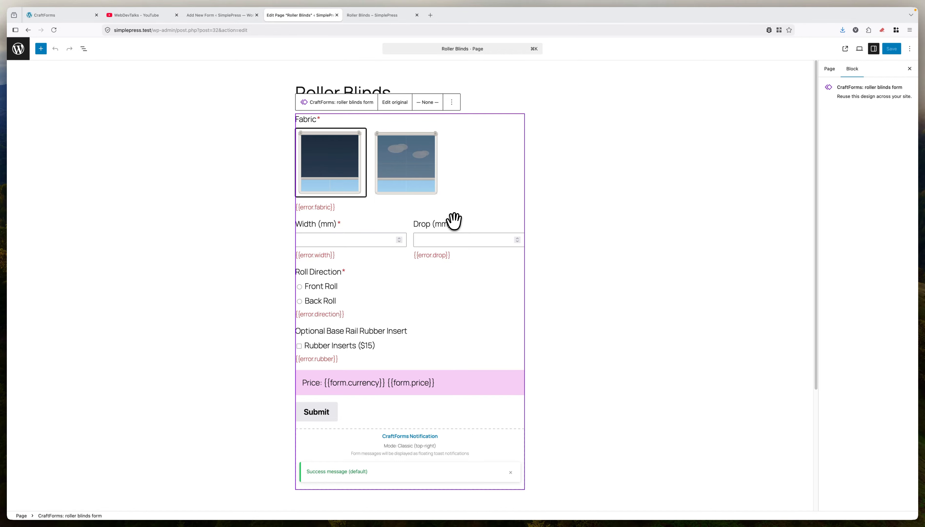
# - Return to the roller blinds form editor and add a Save Submission action to the form's submit actions
pyautogui.click(221, 15)
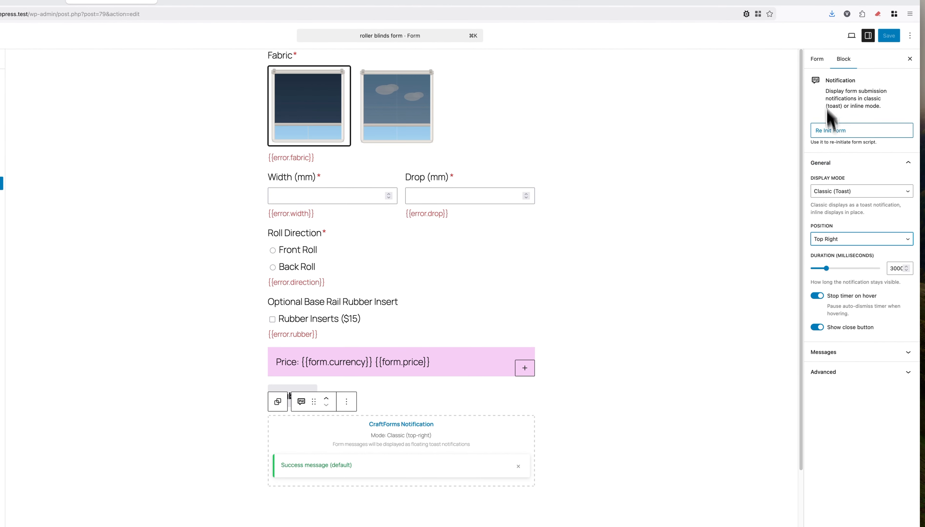
pyautogui.click(825, 60)
pyautogui.click(863, 282)
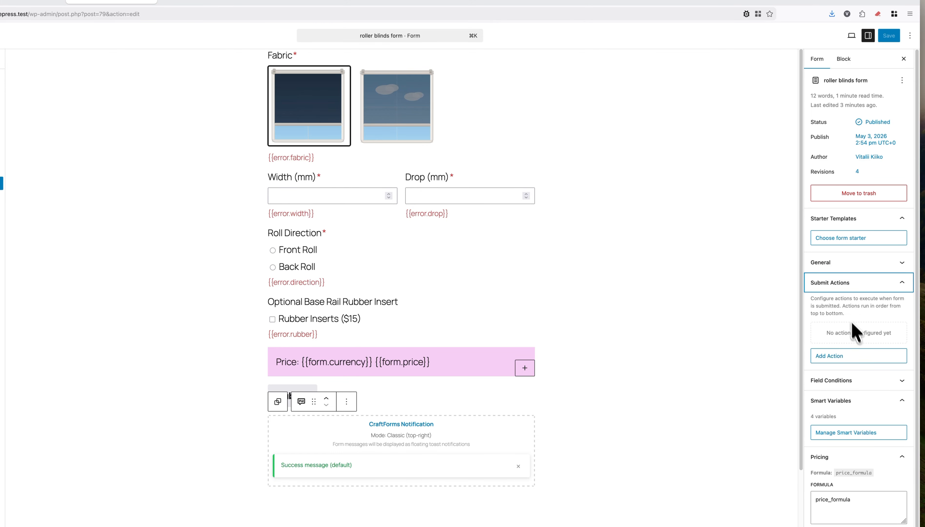
pyautogui.click(846, 308)
pyautogui.click(843, 358)
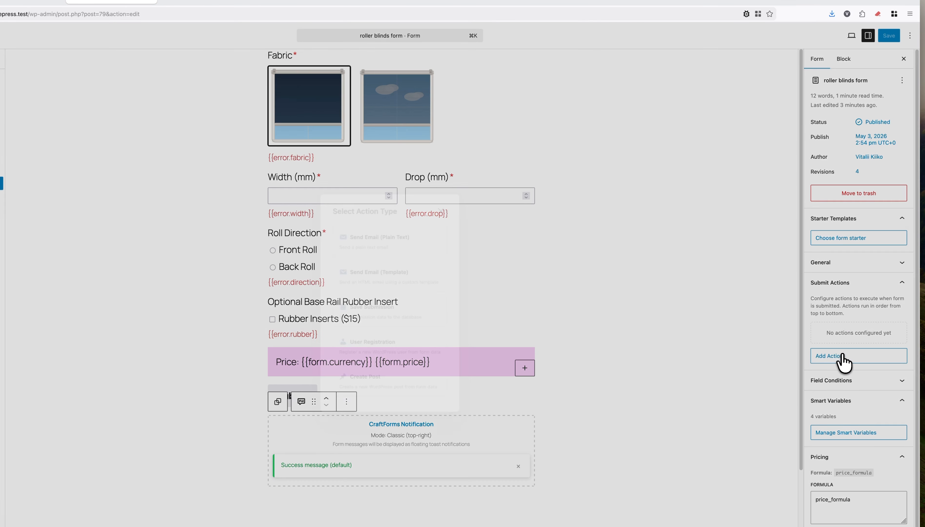
pyautogui.click(371, 311)
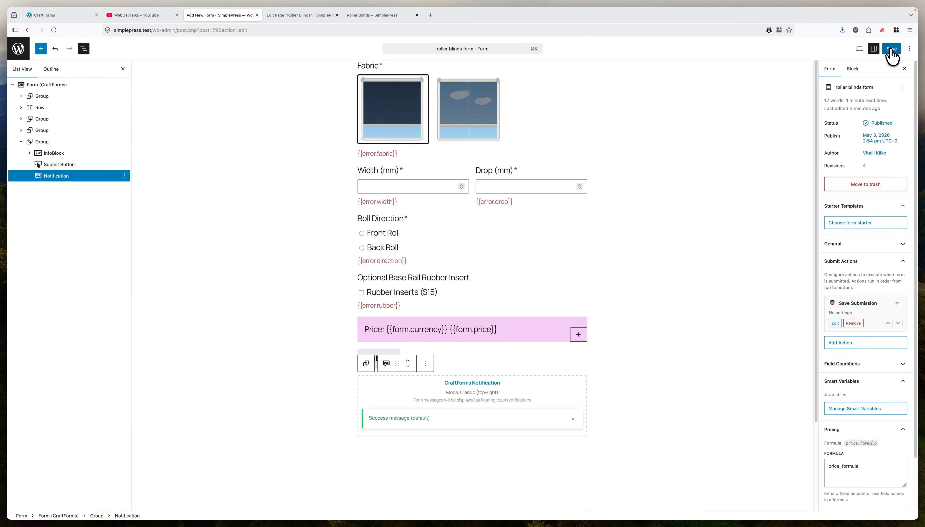